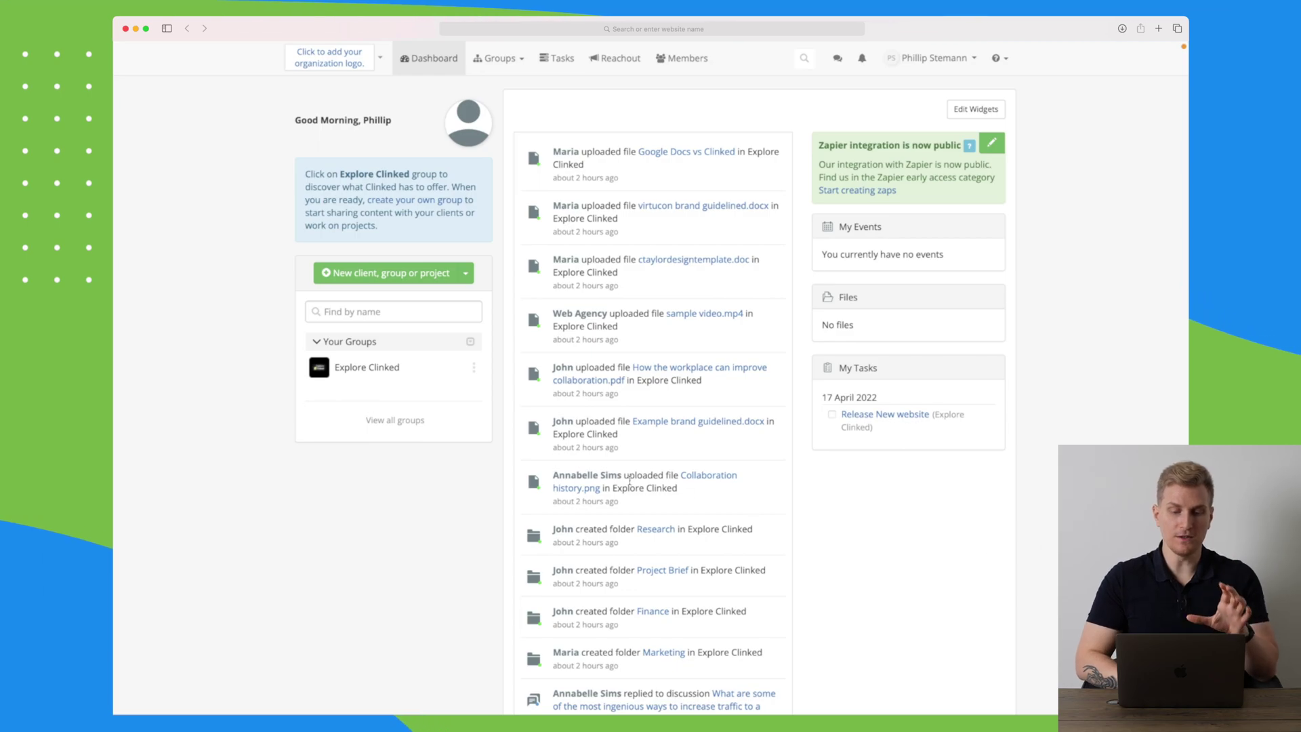
- Open the Explore Clinked group from the View all groups list
scroll(630, 481, down, 2)
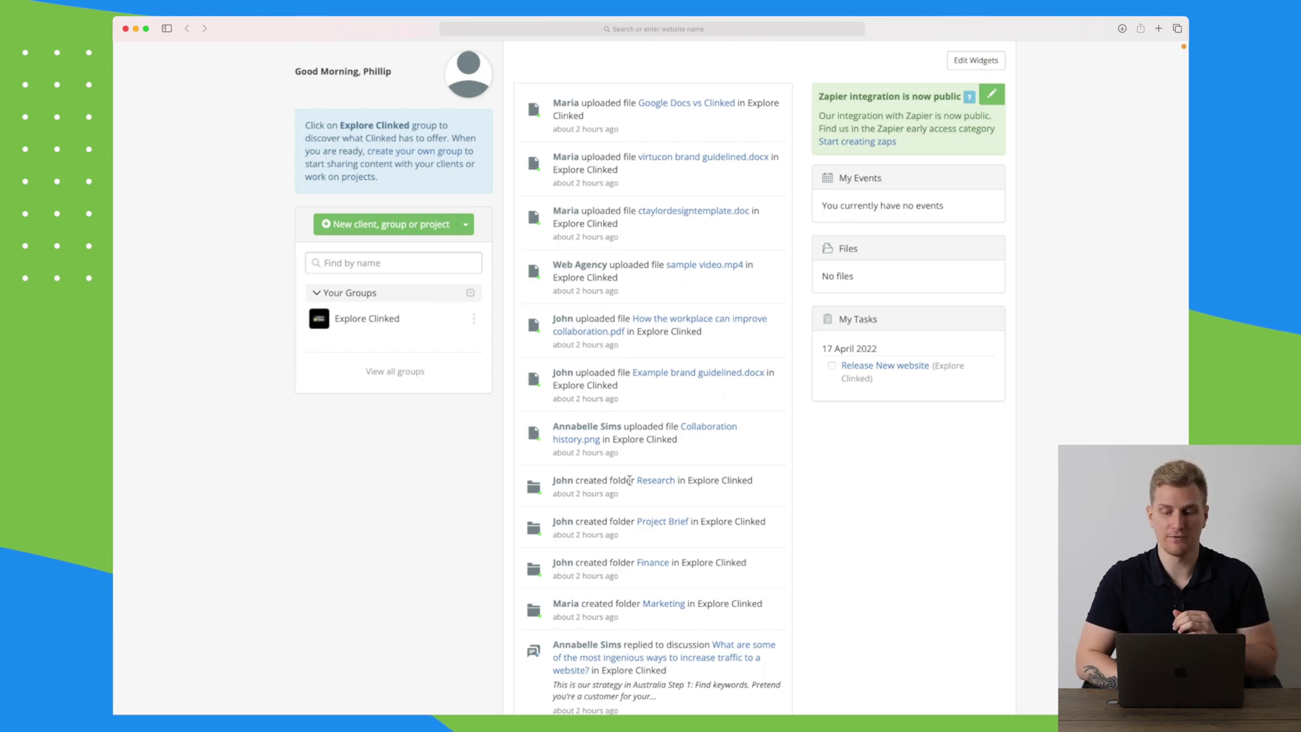
scroll(630, 480, up, 2)
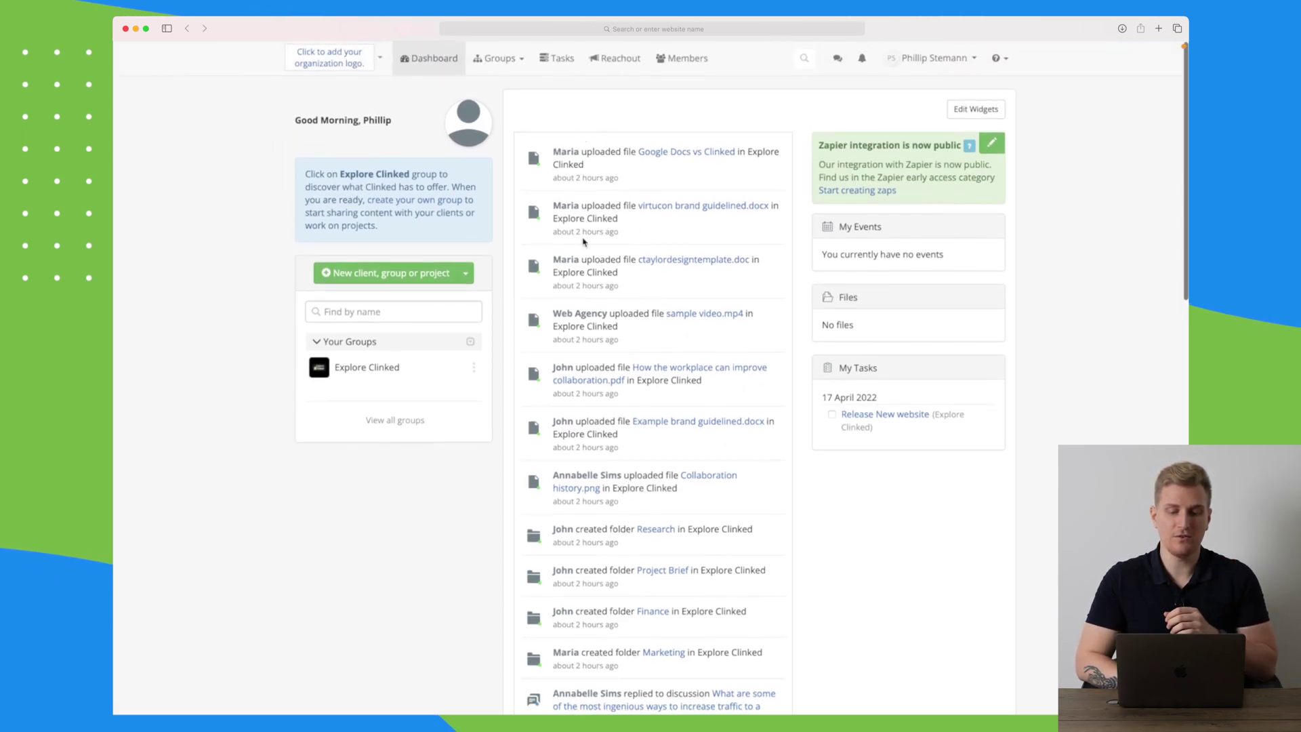
scroll(583, 242, down, 5)
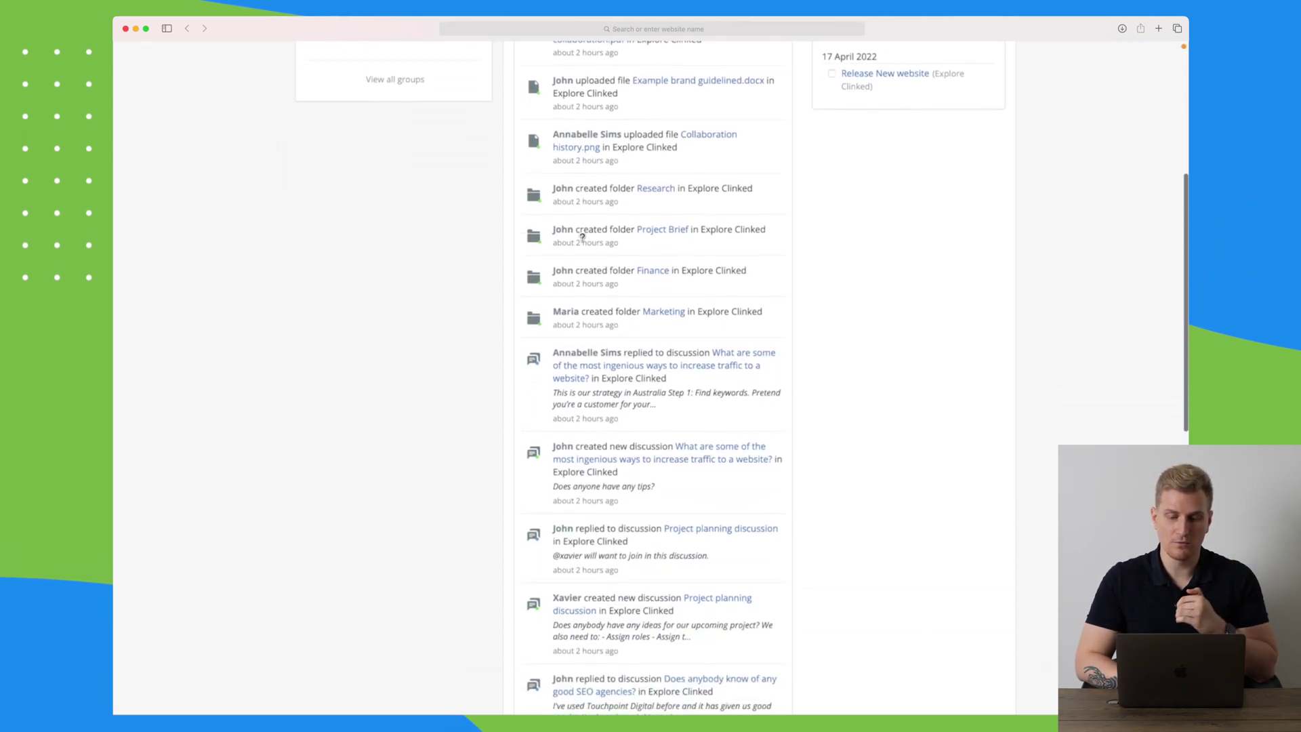
scroll(582, 237, up, 5)
scroll(582, 237, down, 1)
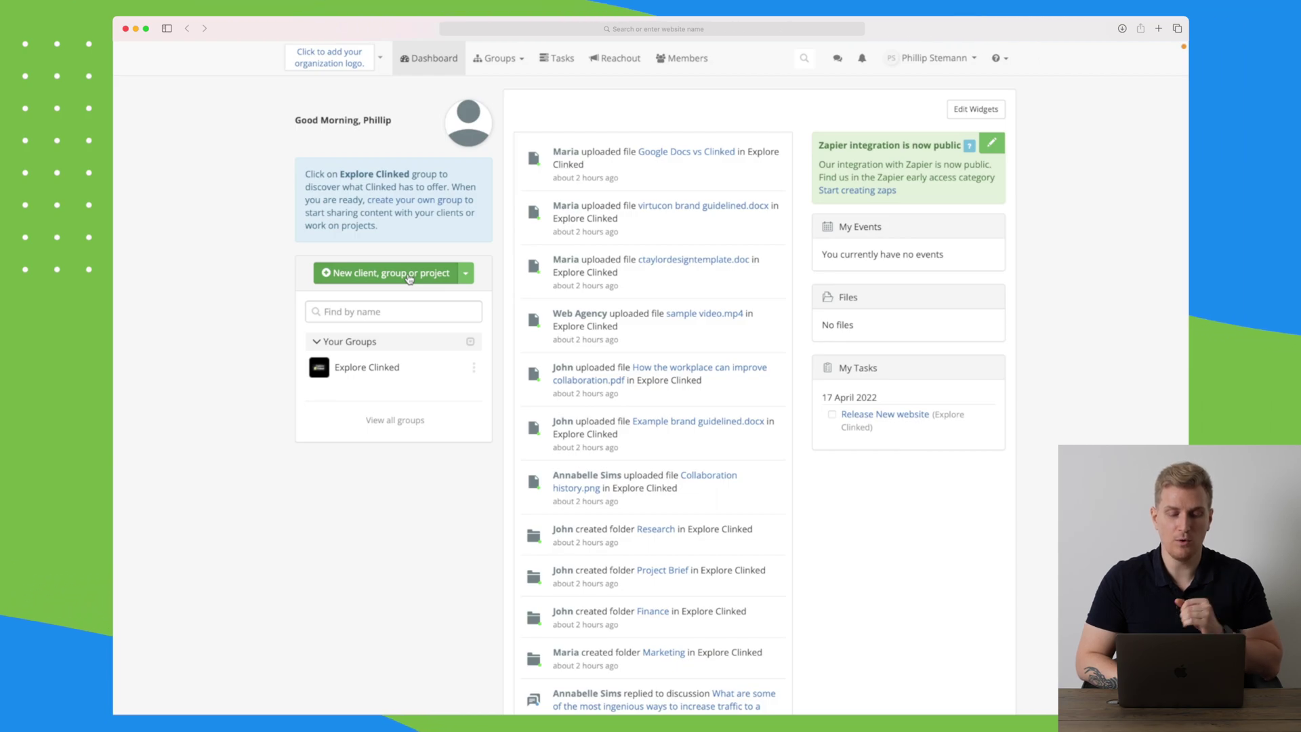
click(498, 58)
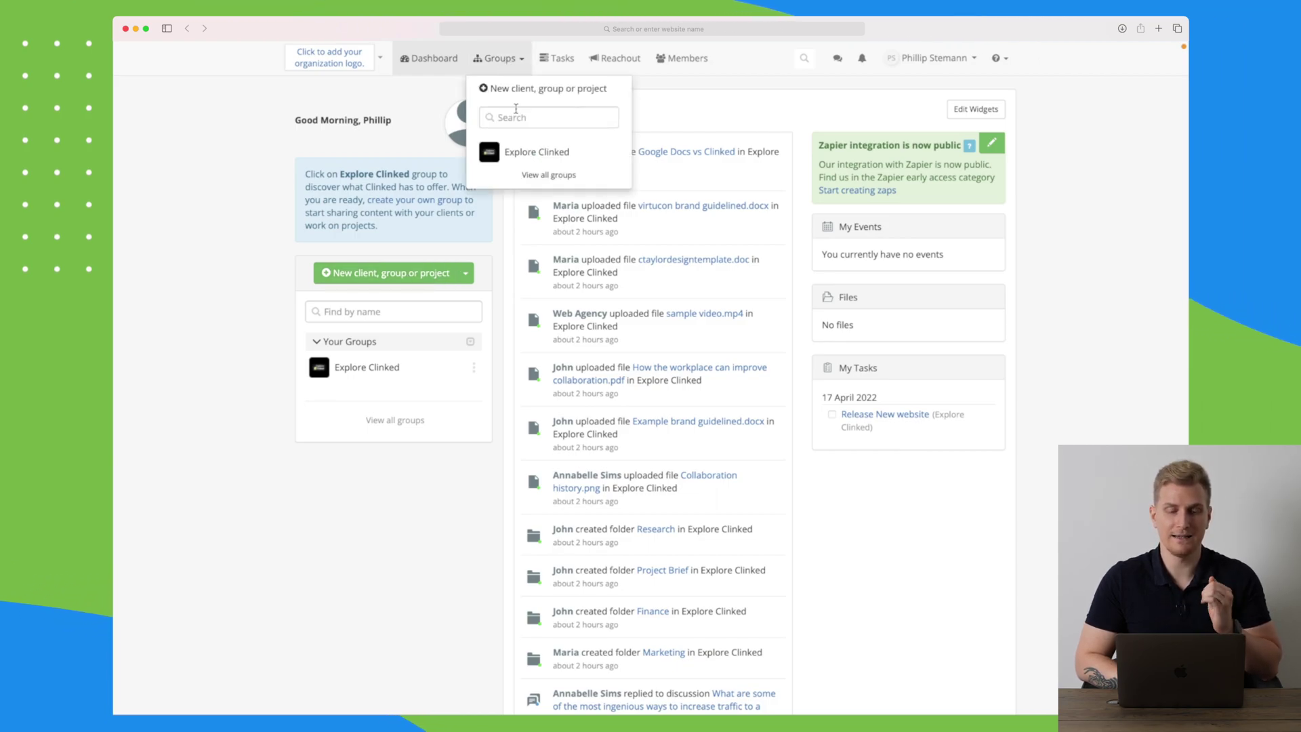
click(546, 175)
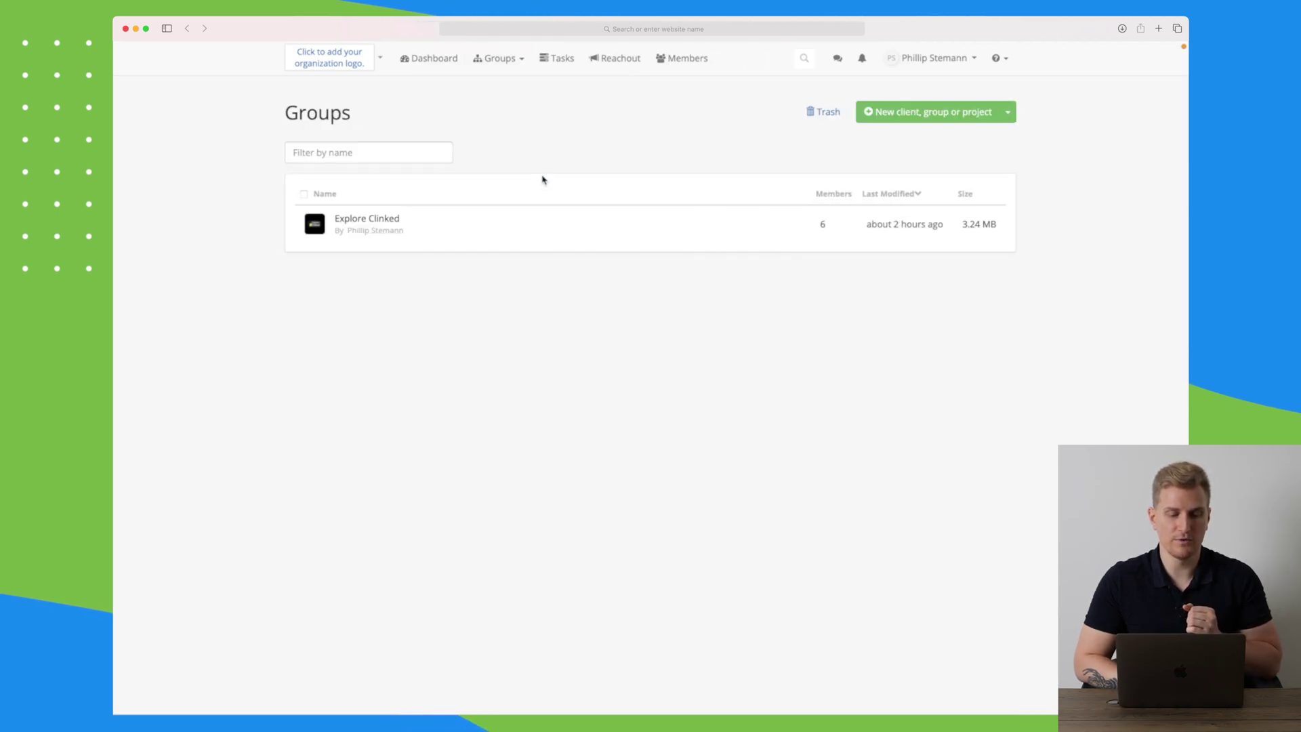
click(380, 222)
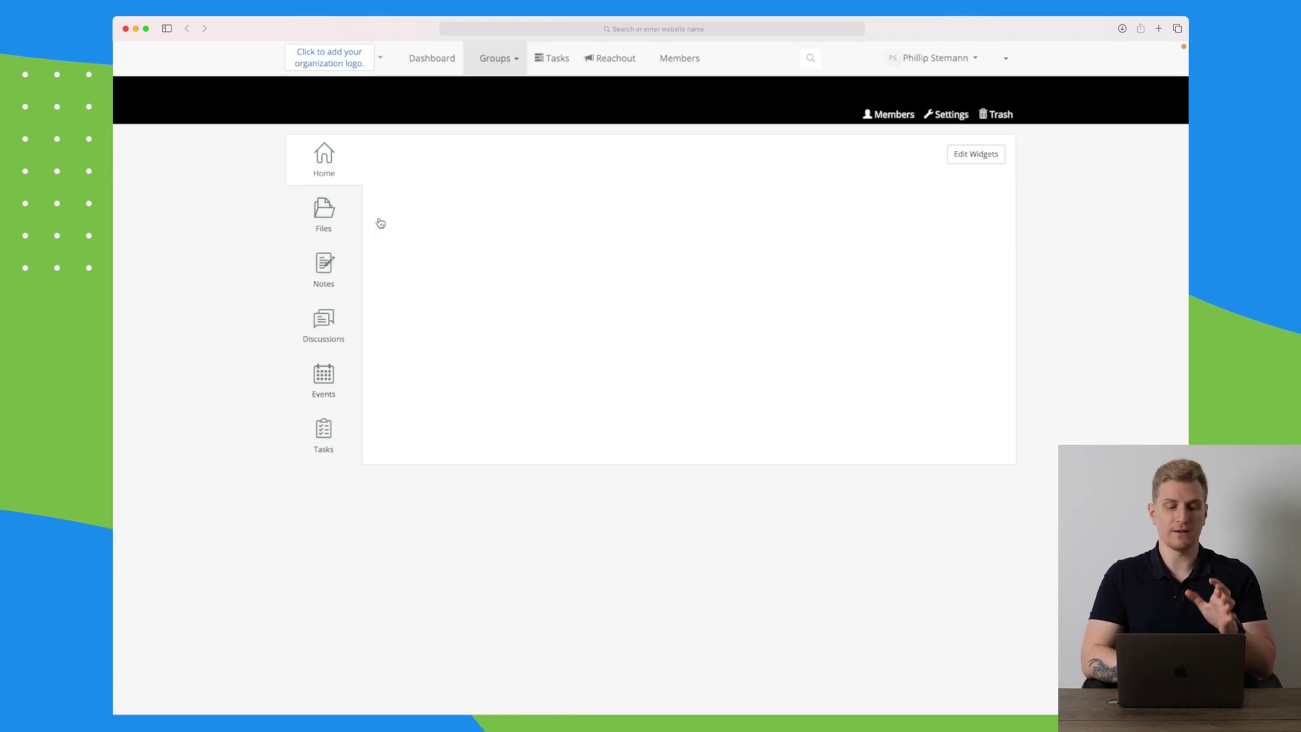
- Look at the Explore Clinked group's Files, then go back to its Home page
scroll(231, 269, down, 3)
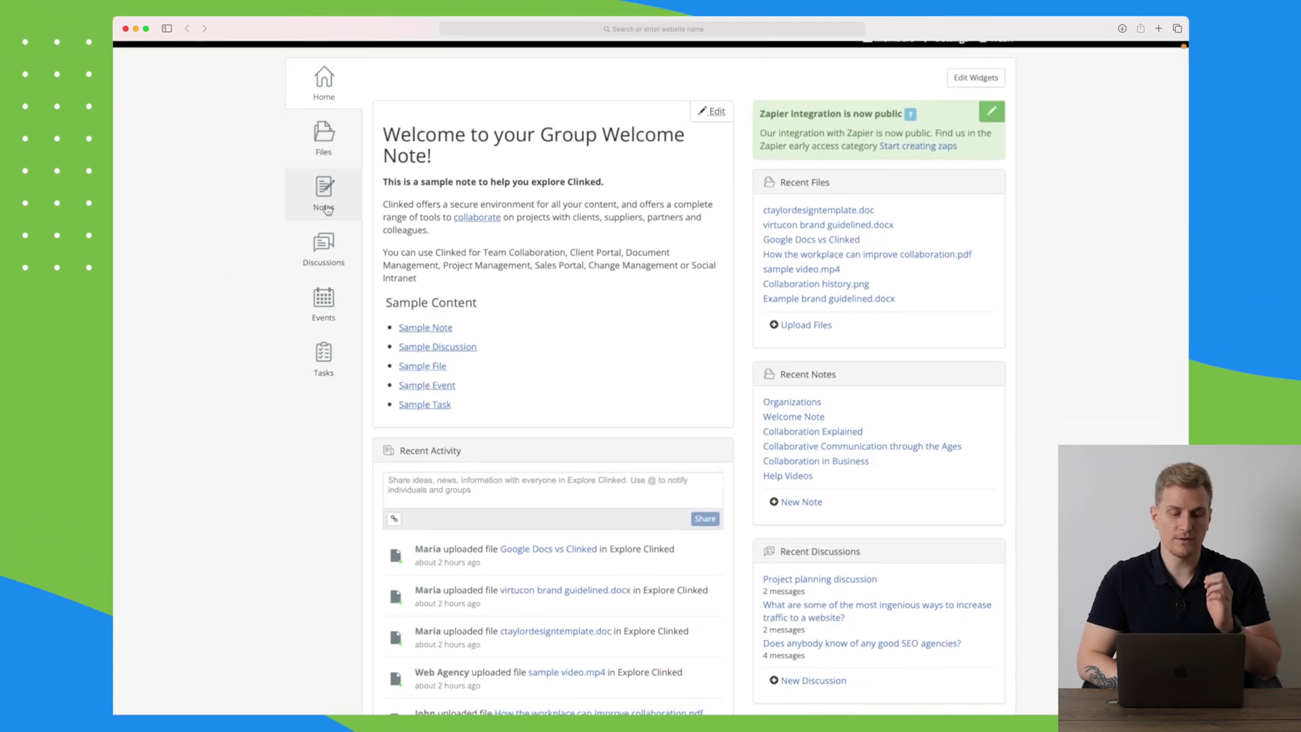
scroll(250, 418, up, 2)
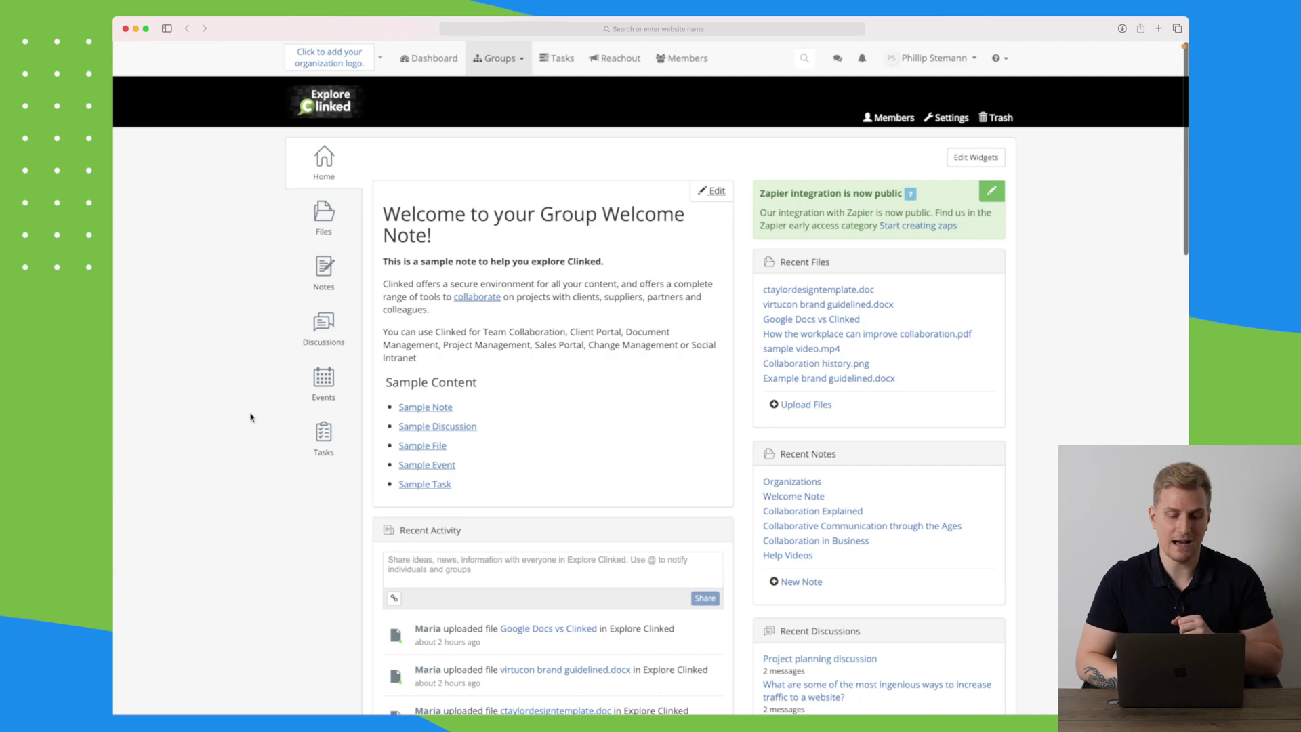
click(324, 216)
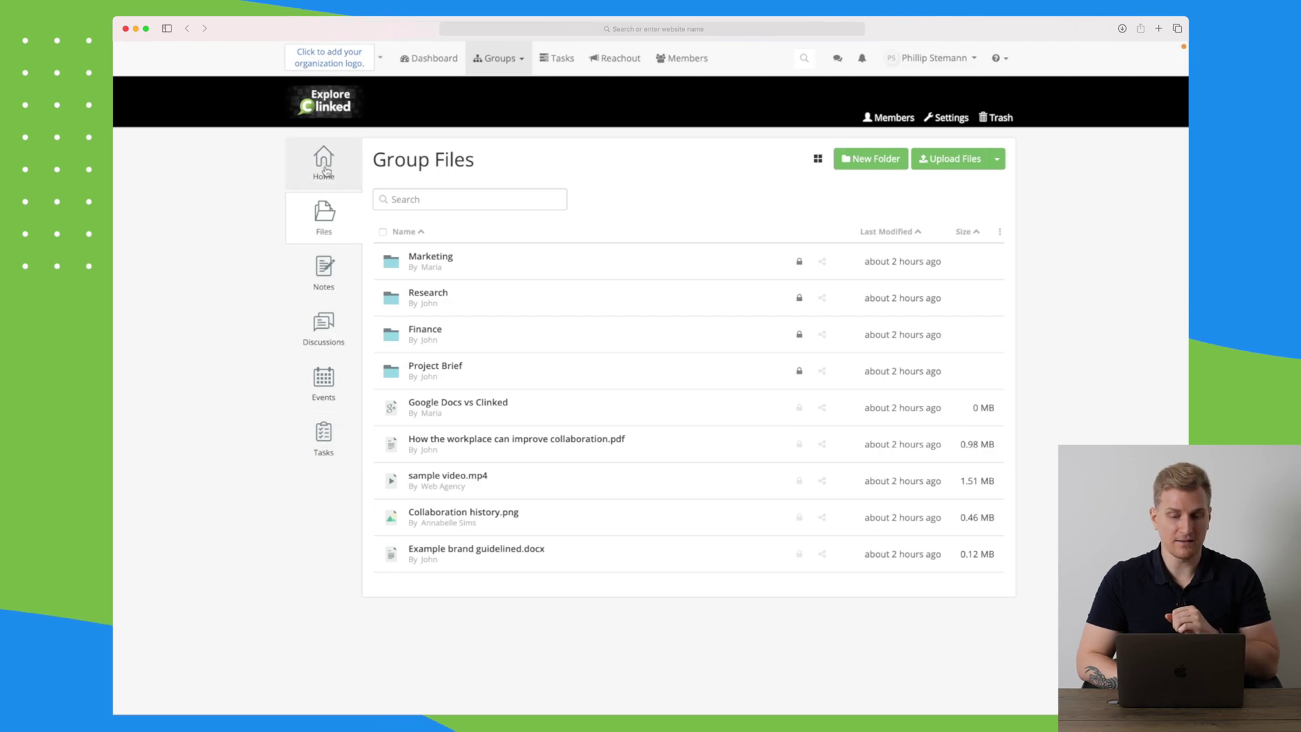
click(325, 168)
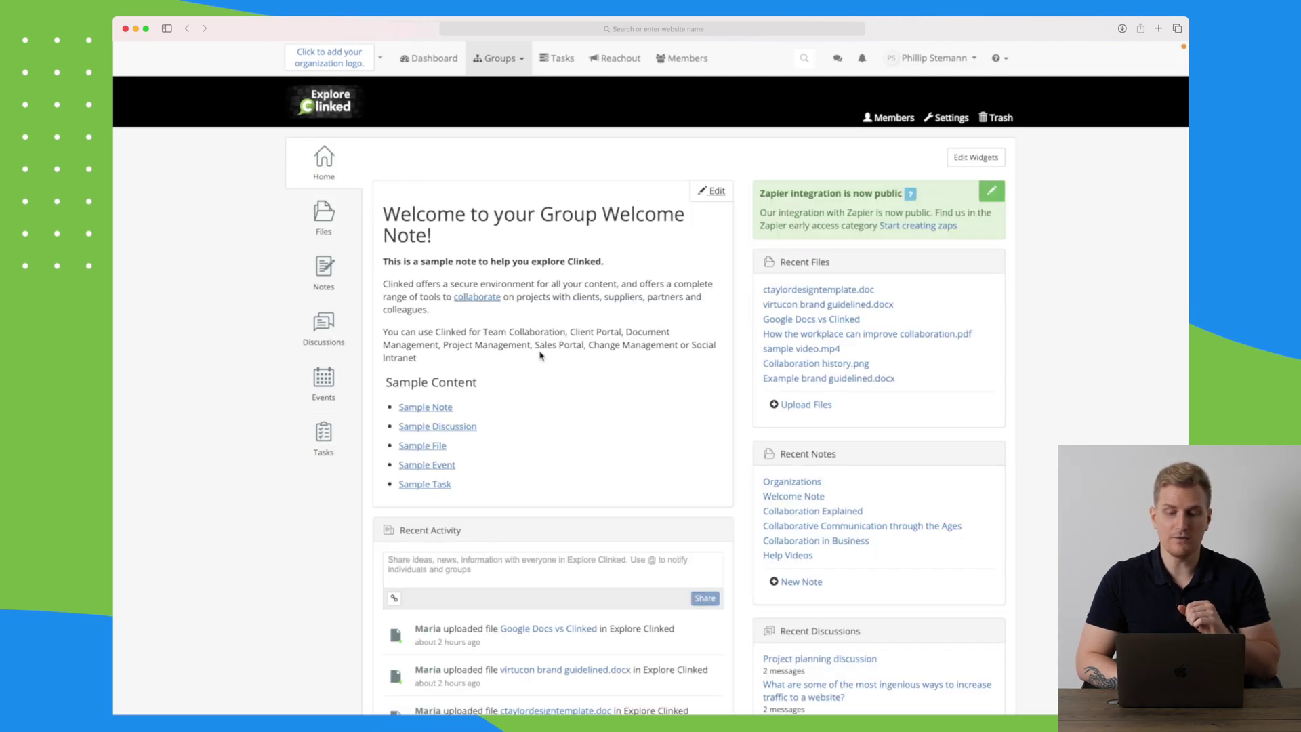
- Scroll through the group's Recent Activity and load older items with More…
scroll(556, 295, down, 2)
scroll(555, 295, down, 5)
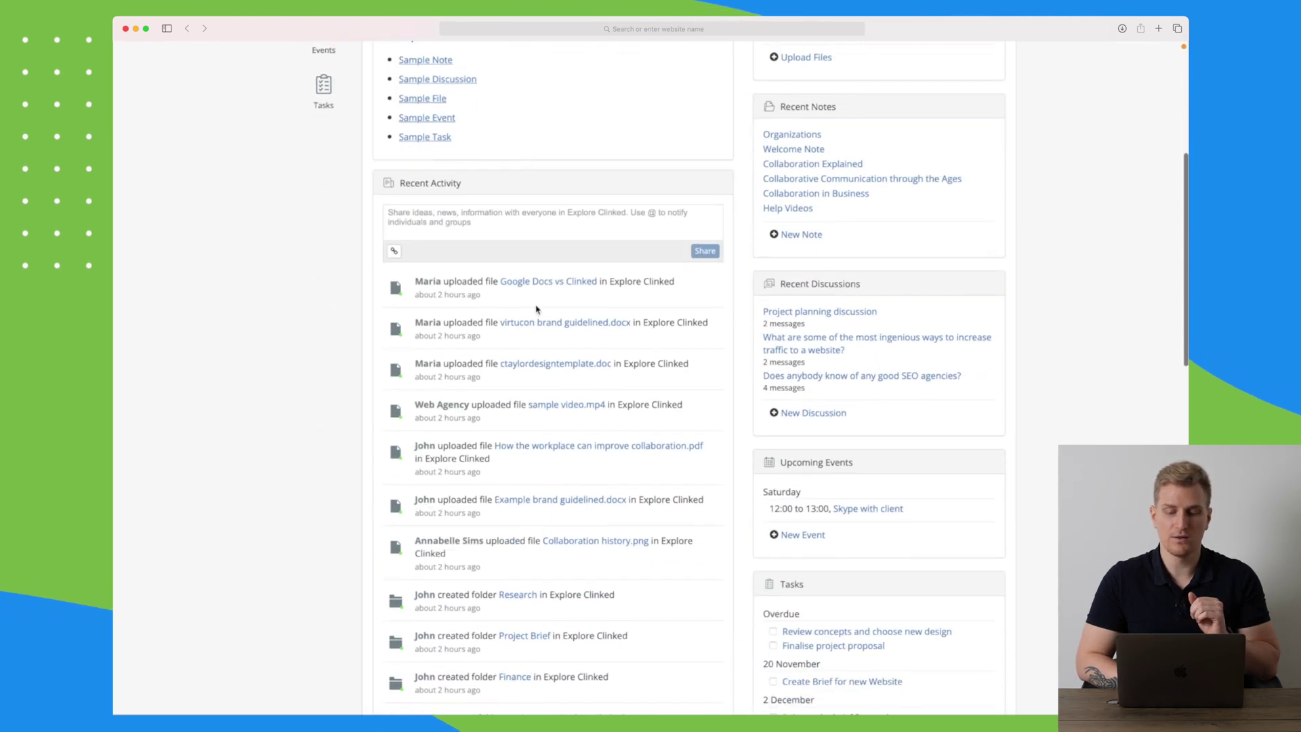
scroll(517, 387, up, 3)
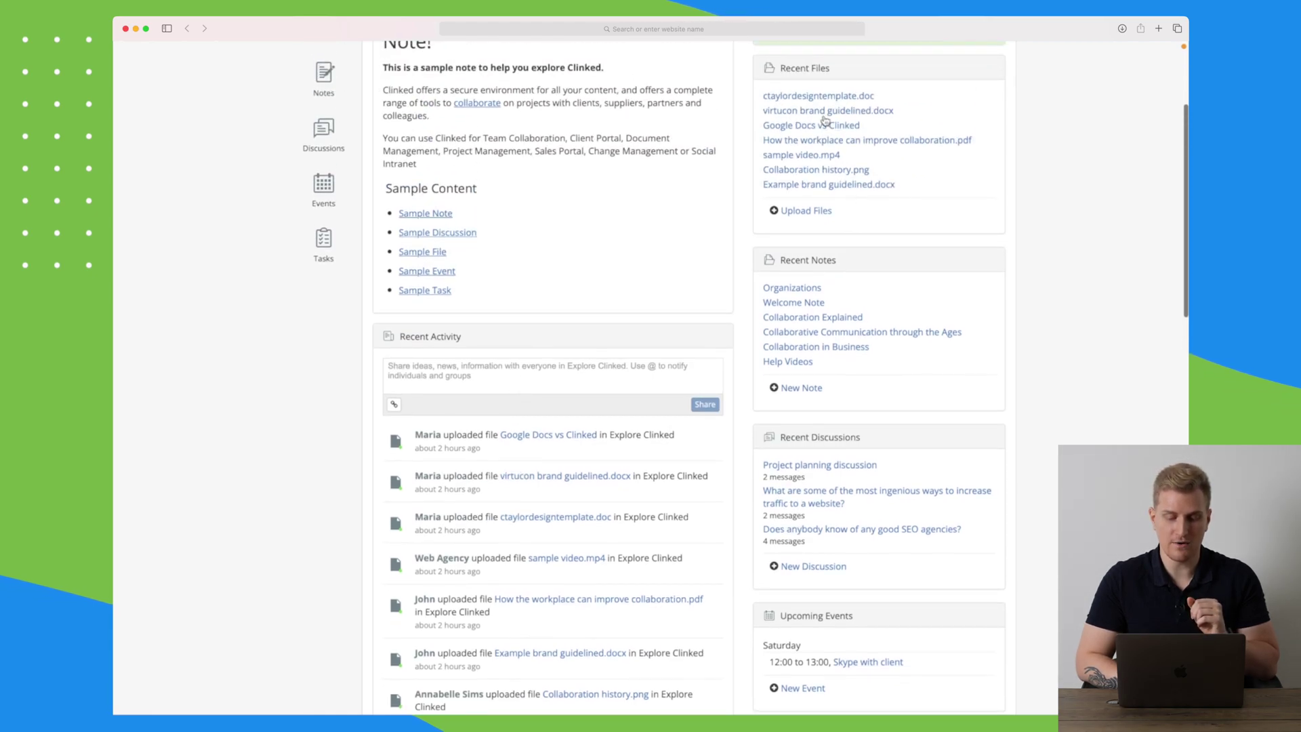
scroll(824, 111, up, 1)
scroll(817, 258, down, 3)
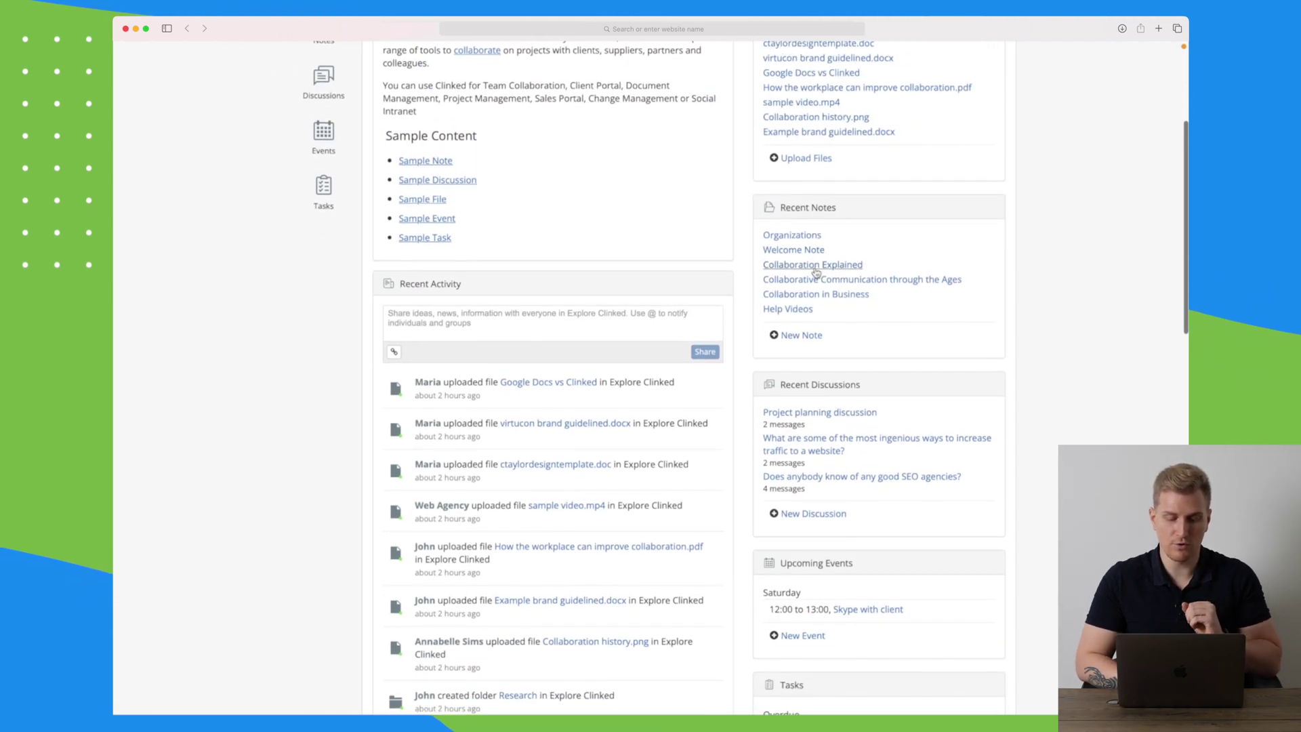
scroll(816, 271, down, 15)
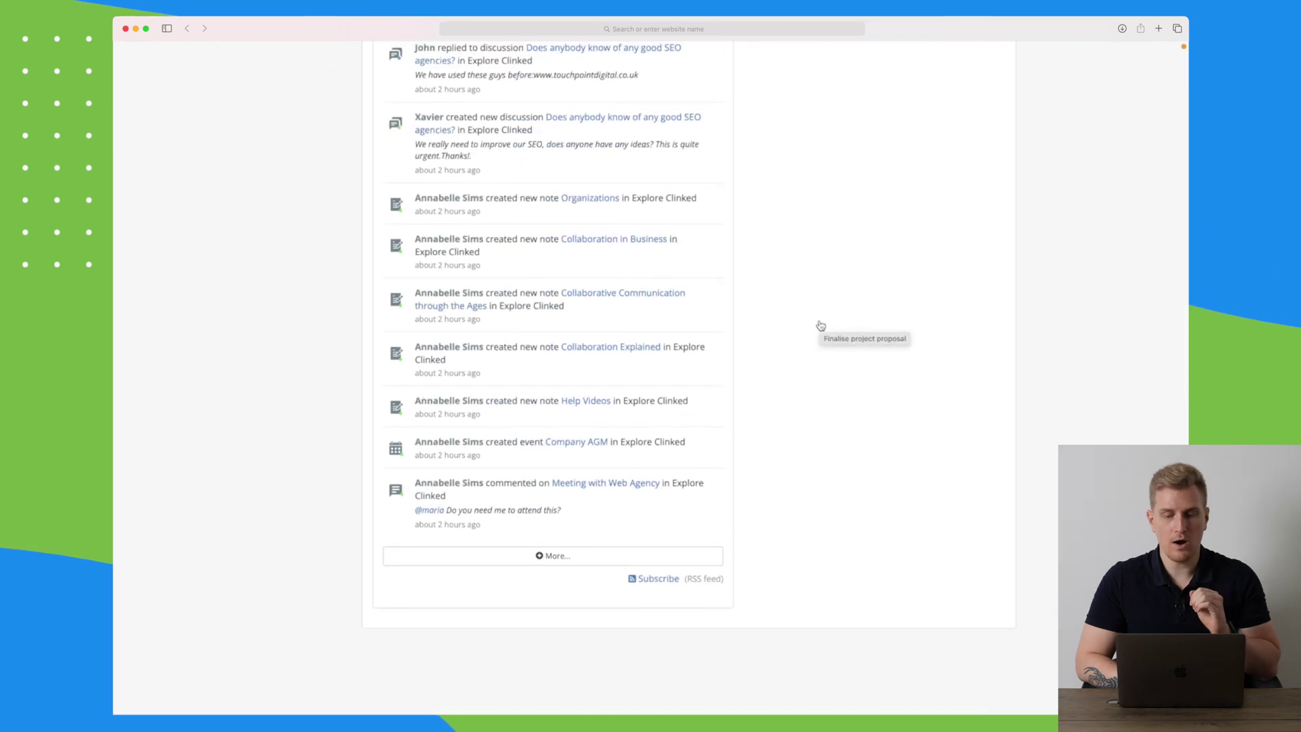
click(566, 555)
scroll(602, 384, up, 5)
scroll(603, 384, up, 10)
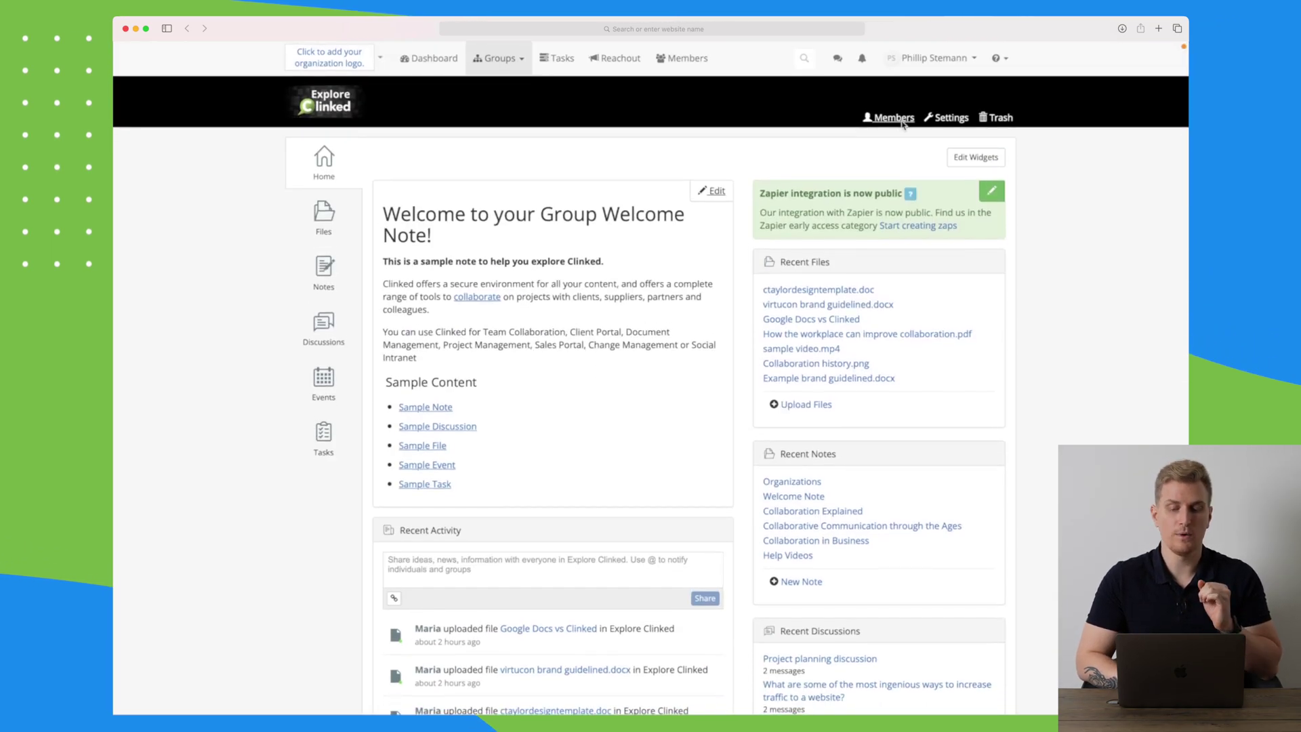
- Check the Explore Clinked Members and Settings pages, then open the group's Files list
click(894, 118)
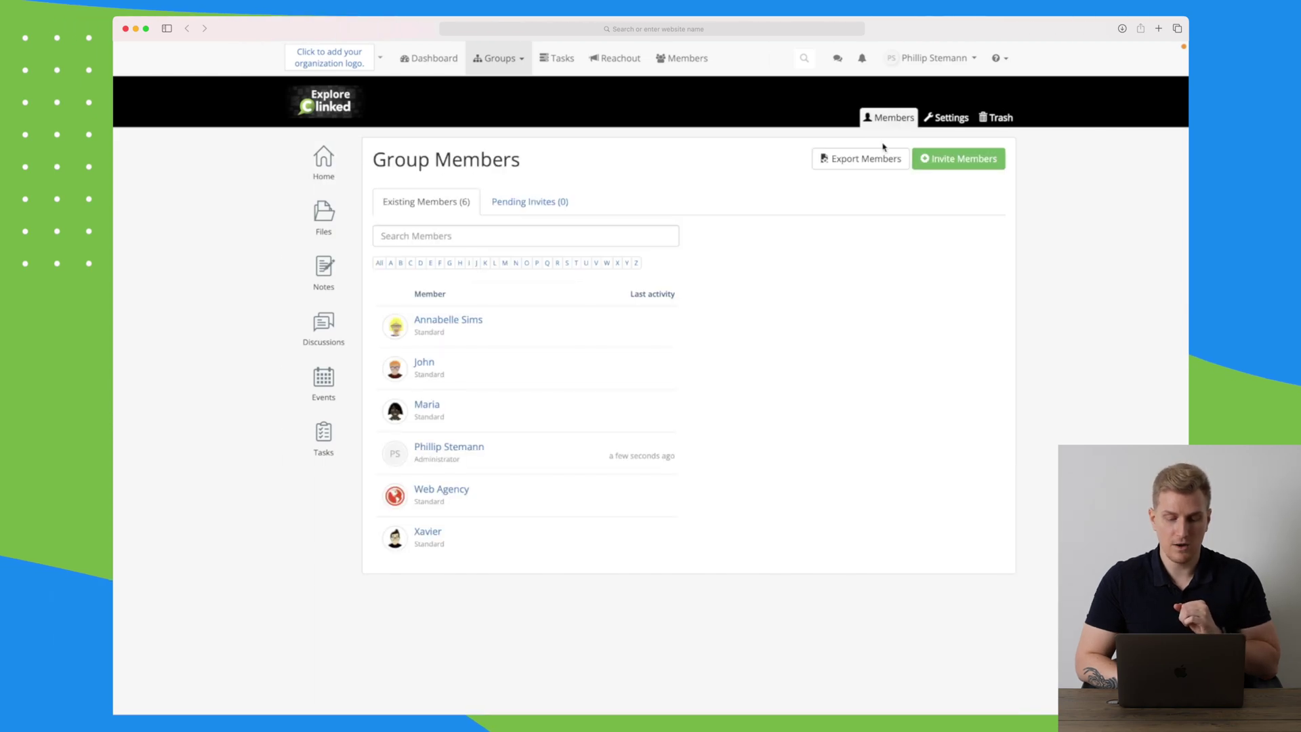
click(952, 118)
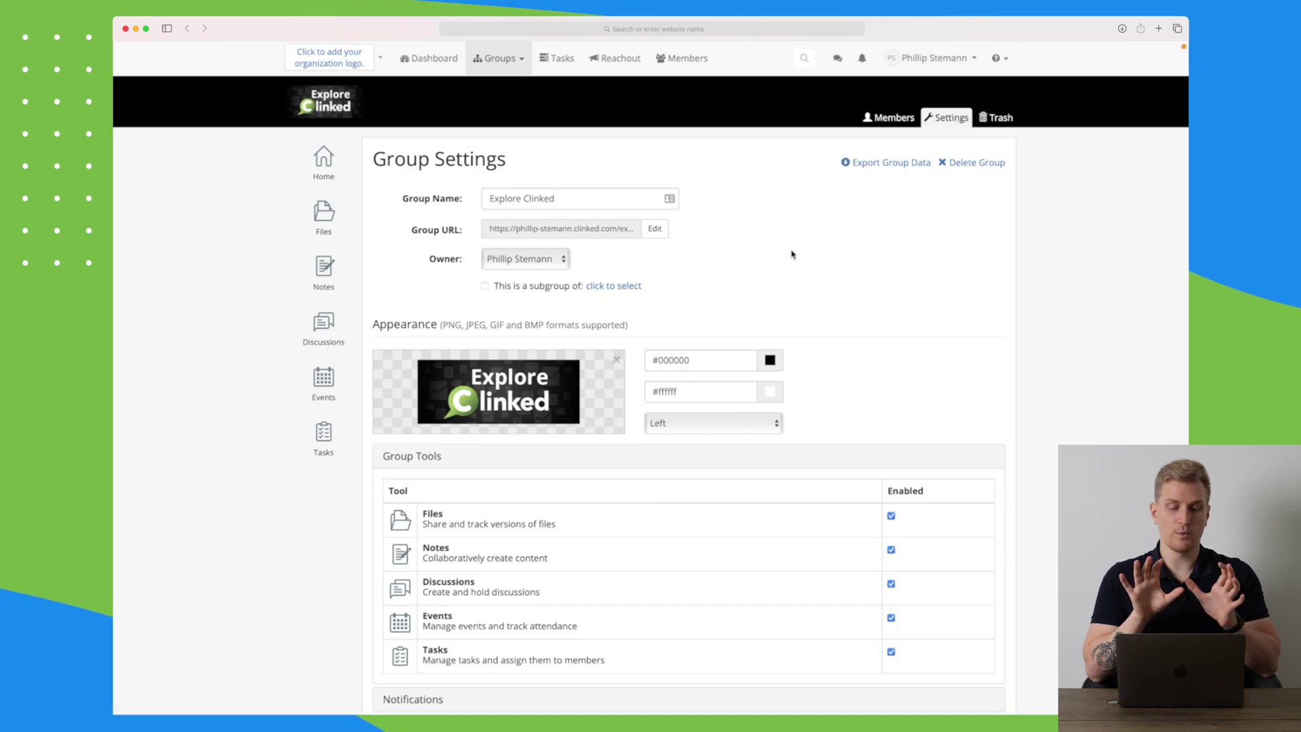
scroll(656, 380, down, 4)
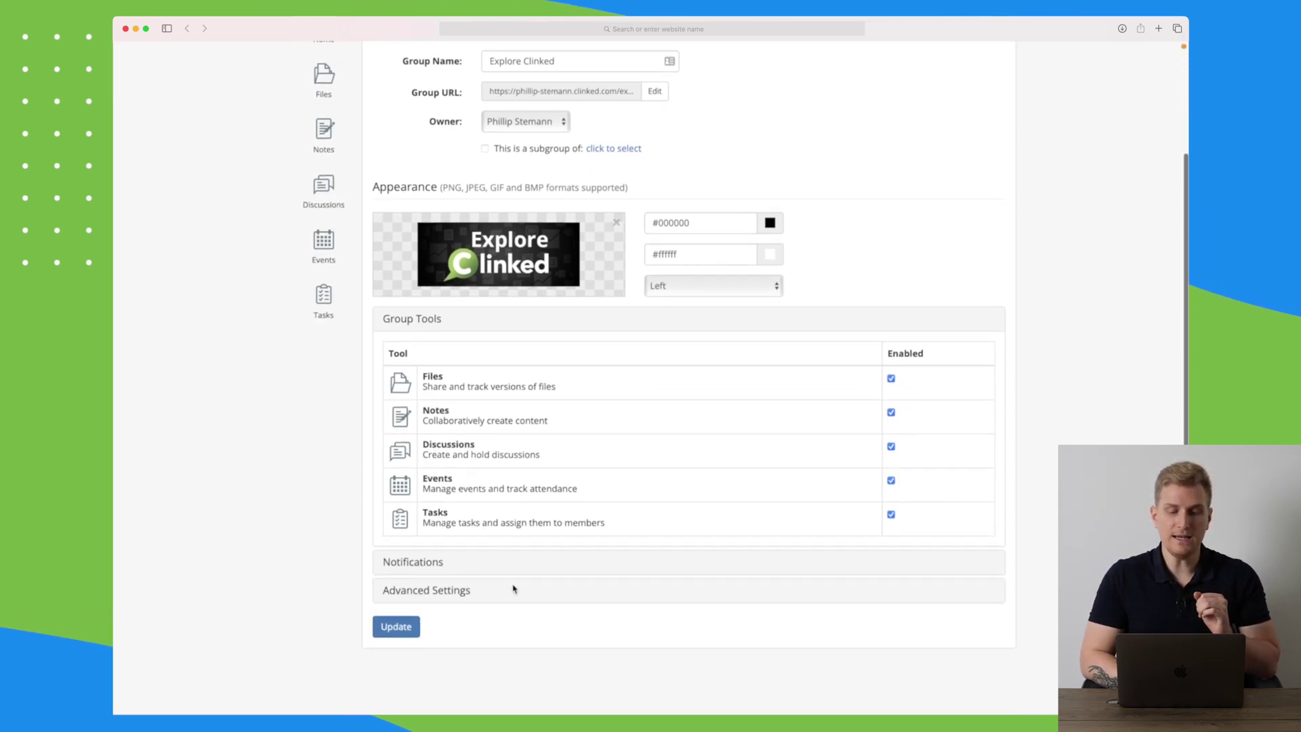
scroll(513, 589, up, 4)
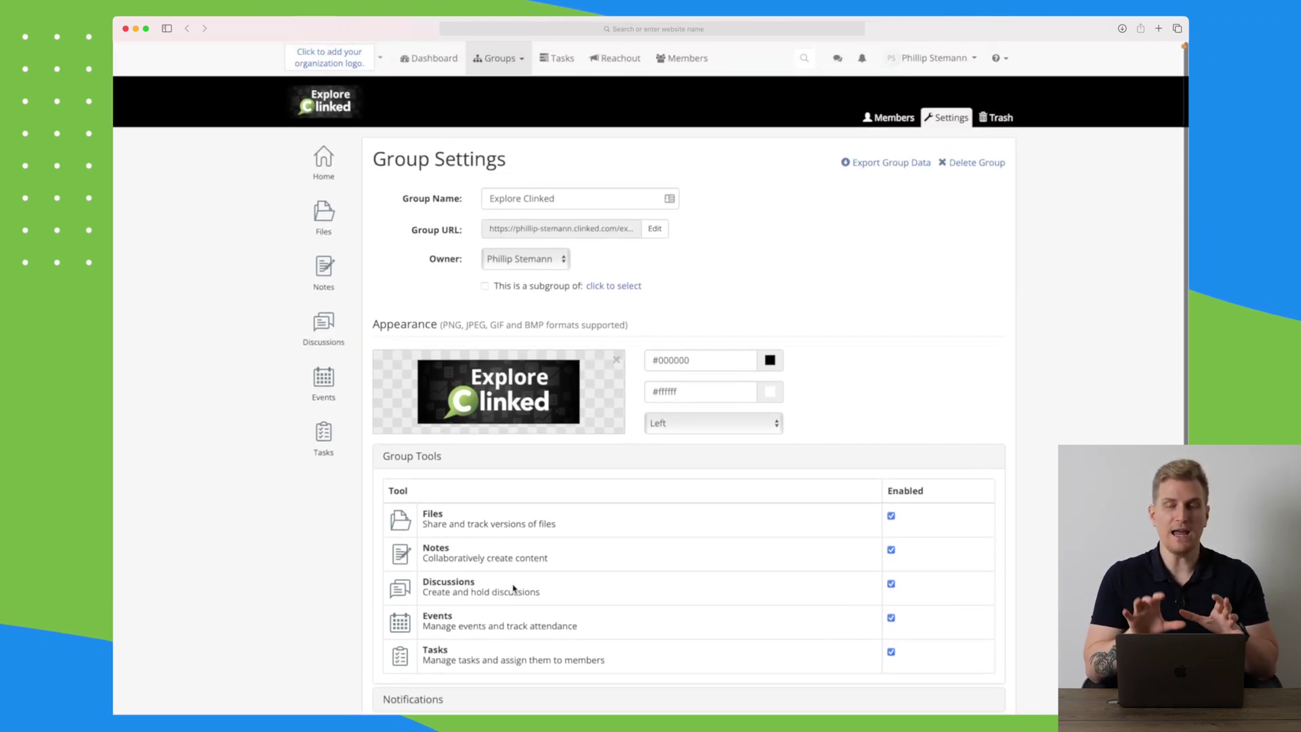
click(325, 212)
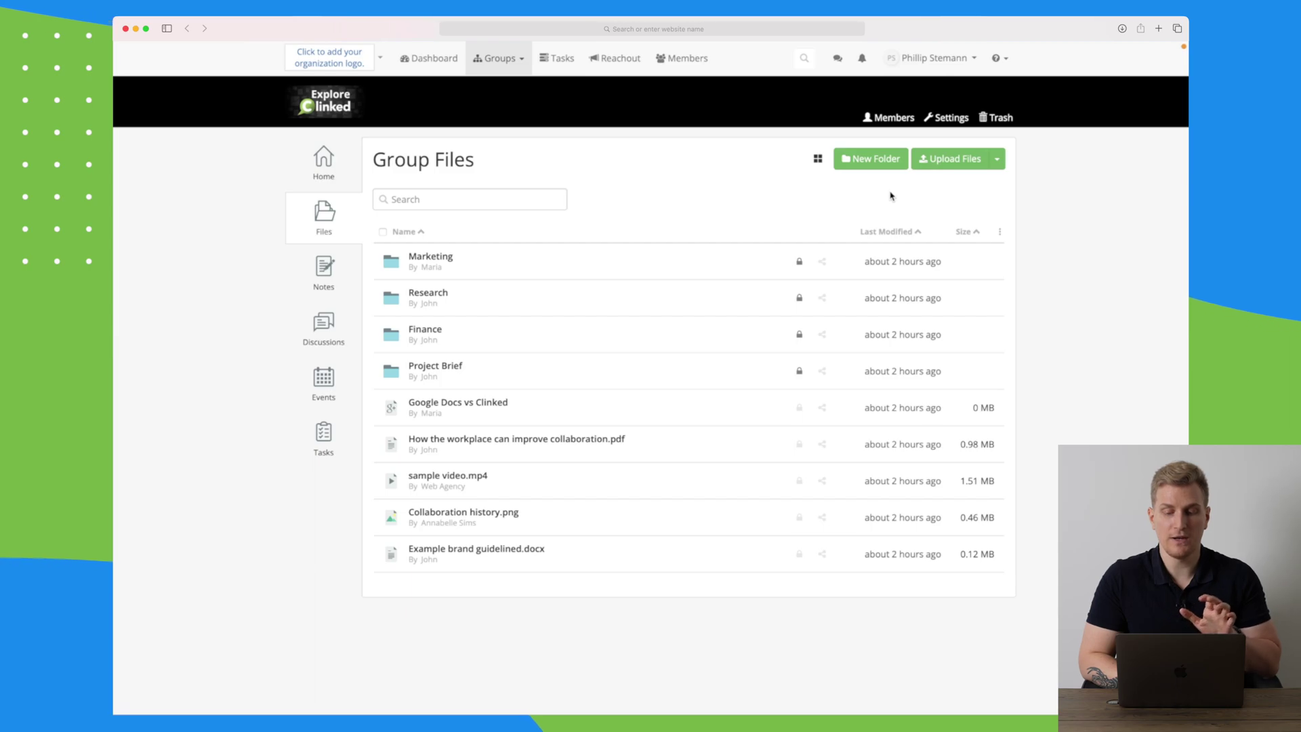
- Check the extra upload options, then open the Google Docs vs Clinked comparison spreadsheet
click(998, 160)
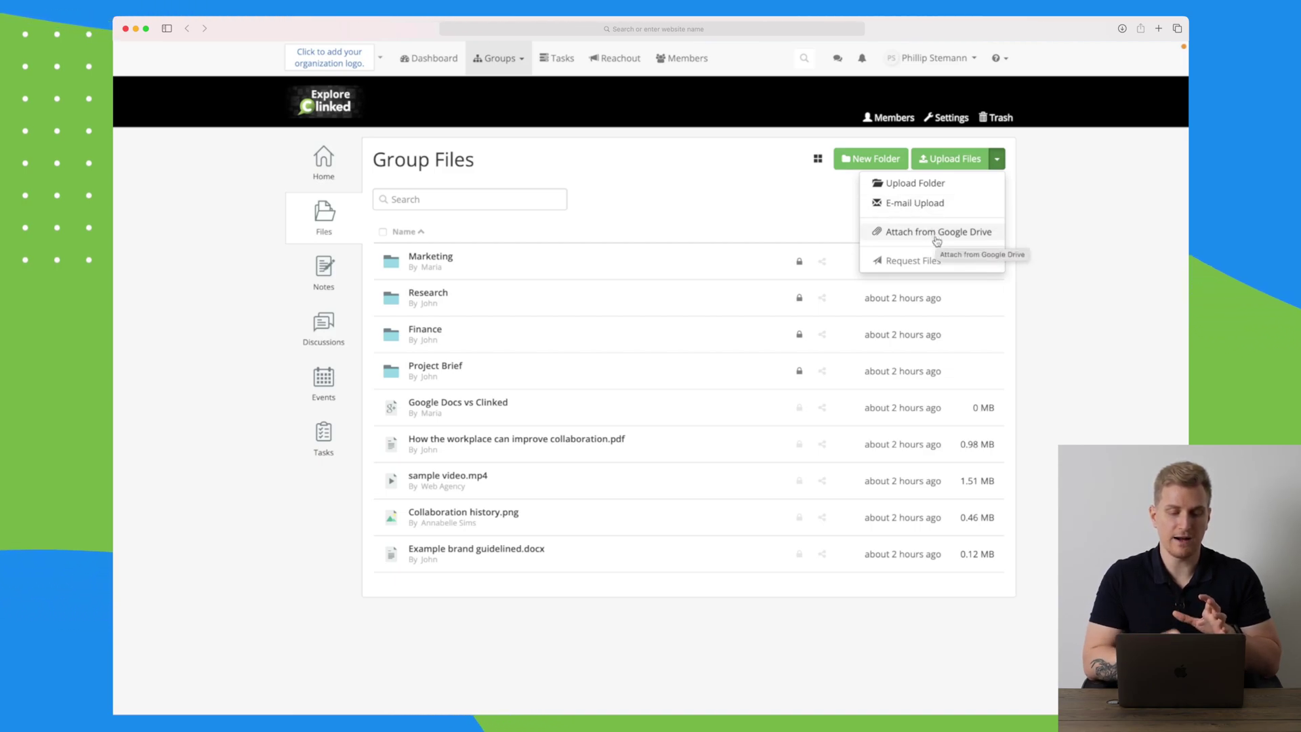
click(761, 206)
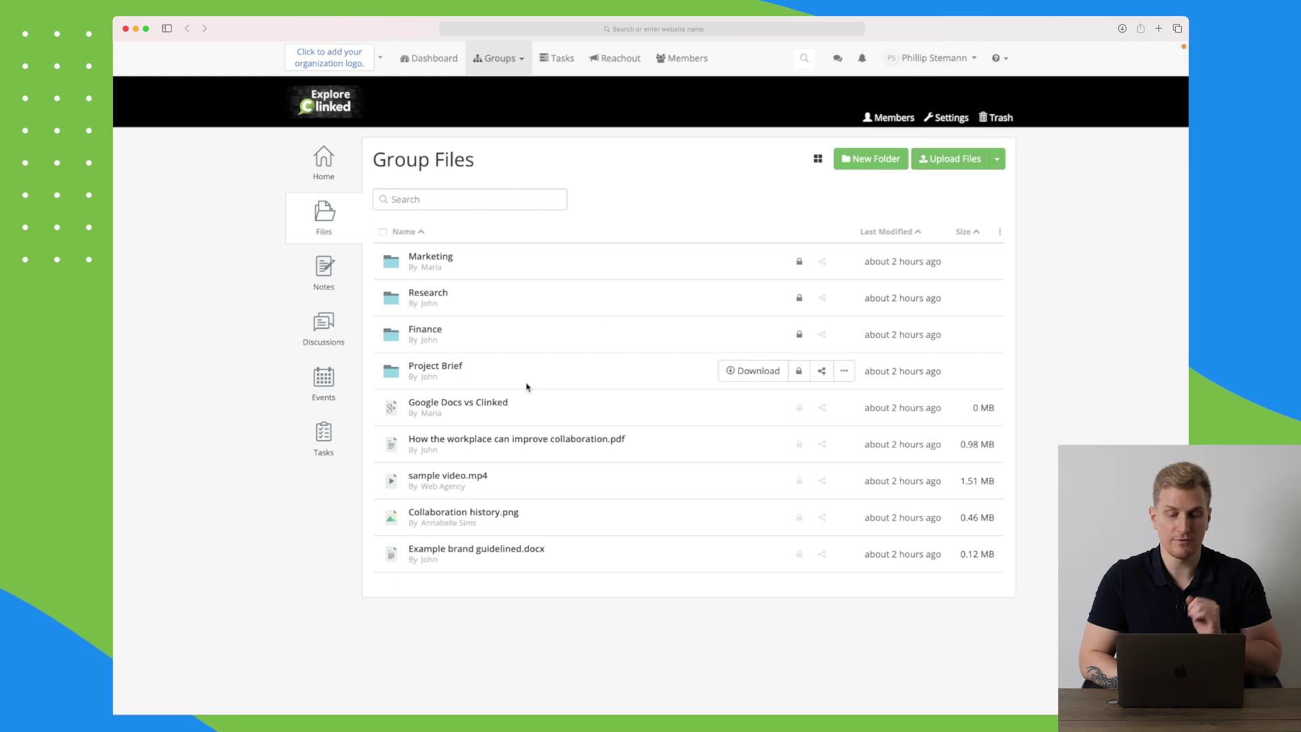
click(478, 407)
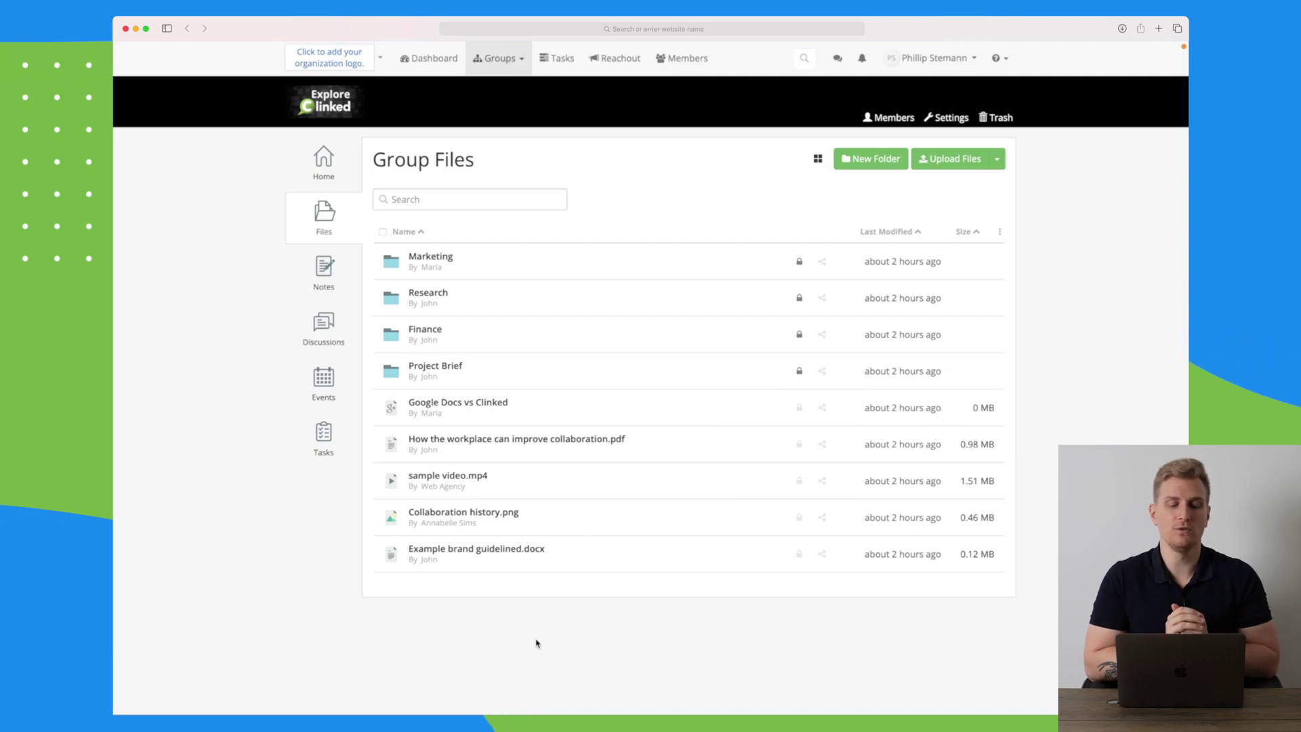
click(478, 405)
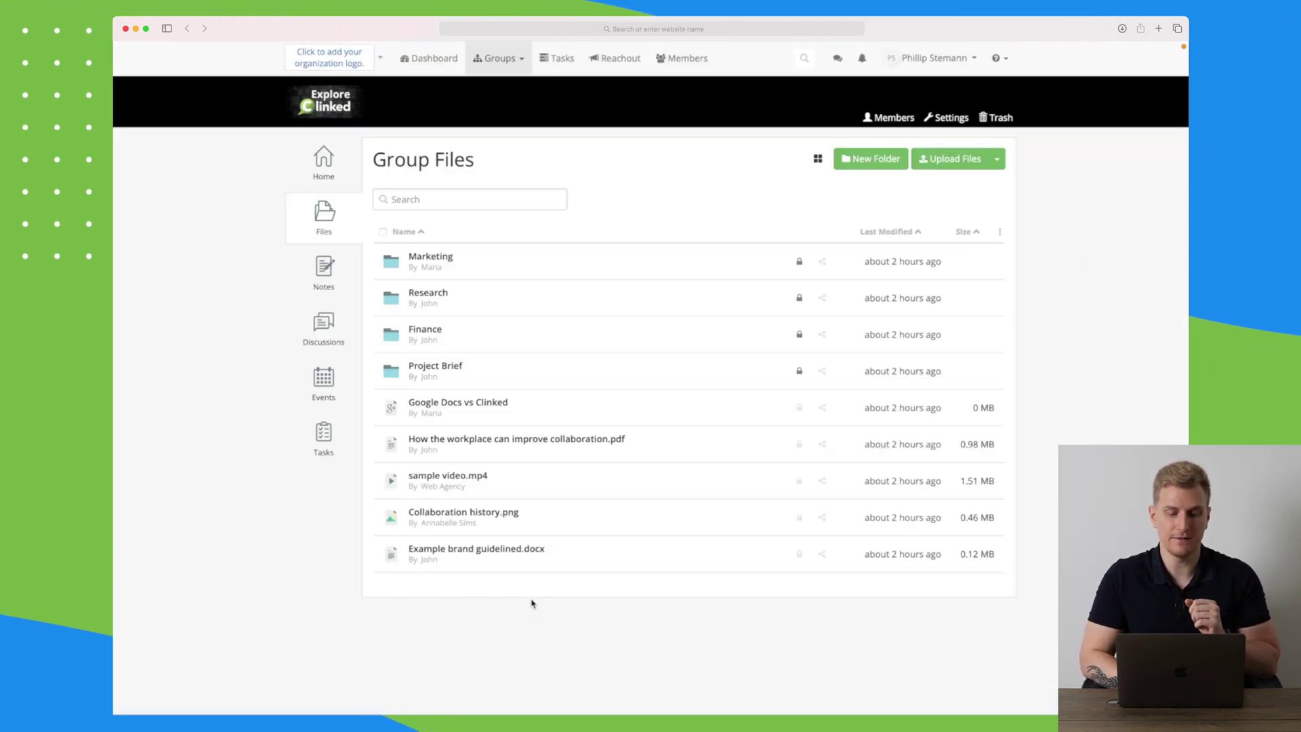
- Open 'How the workplace can improve collaboration.pdf' and read to page 2 of 7
click(587, 441)
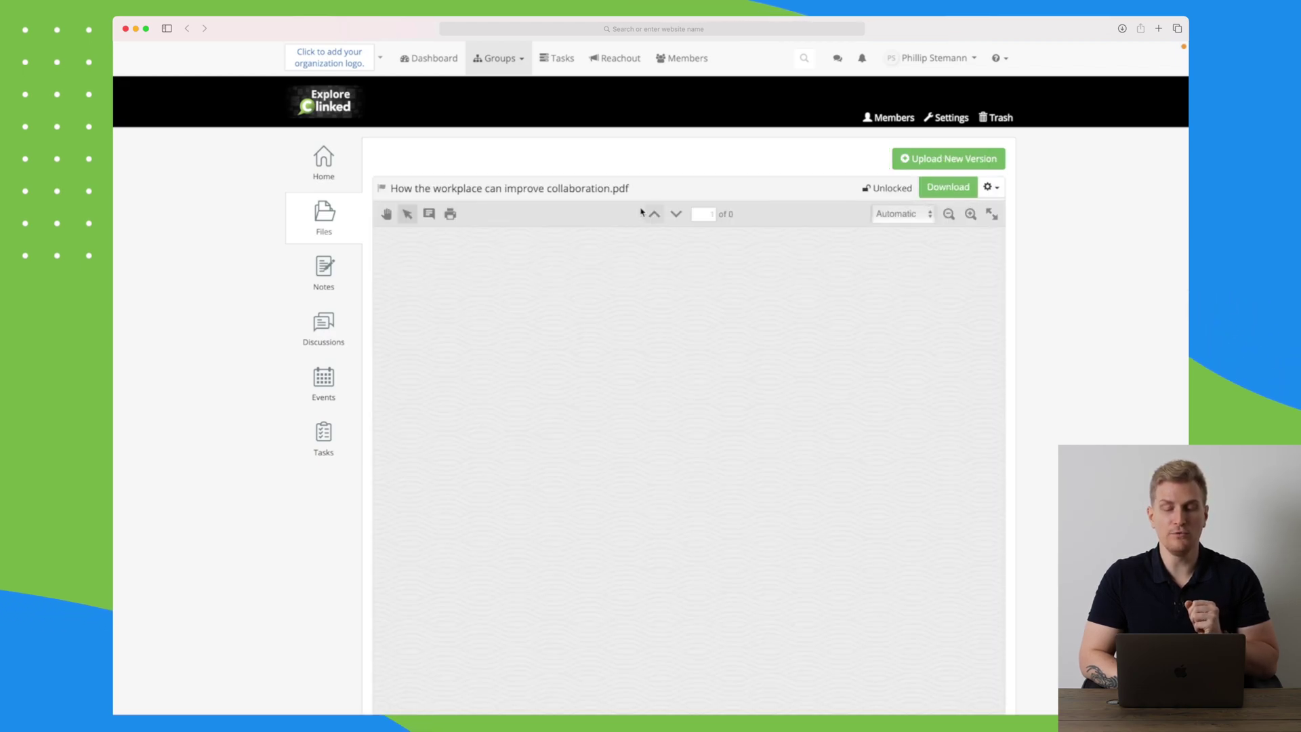
scroll(582, 335, down, 10)
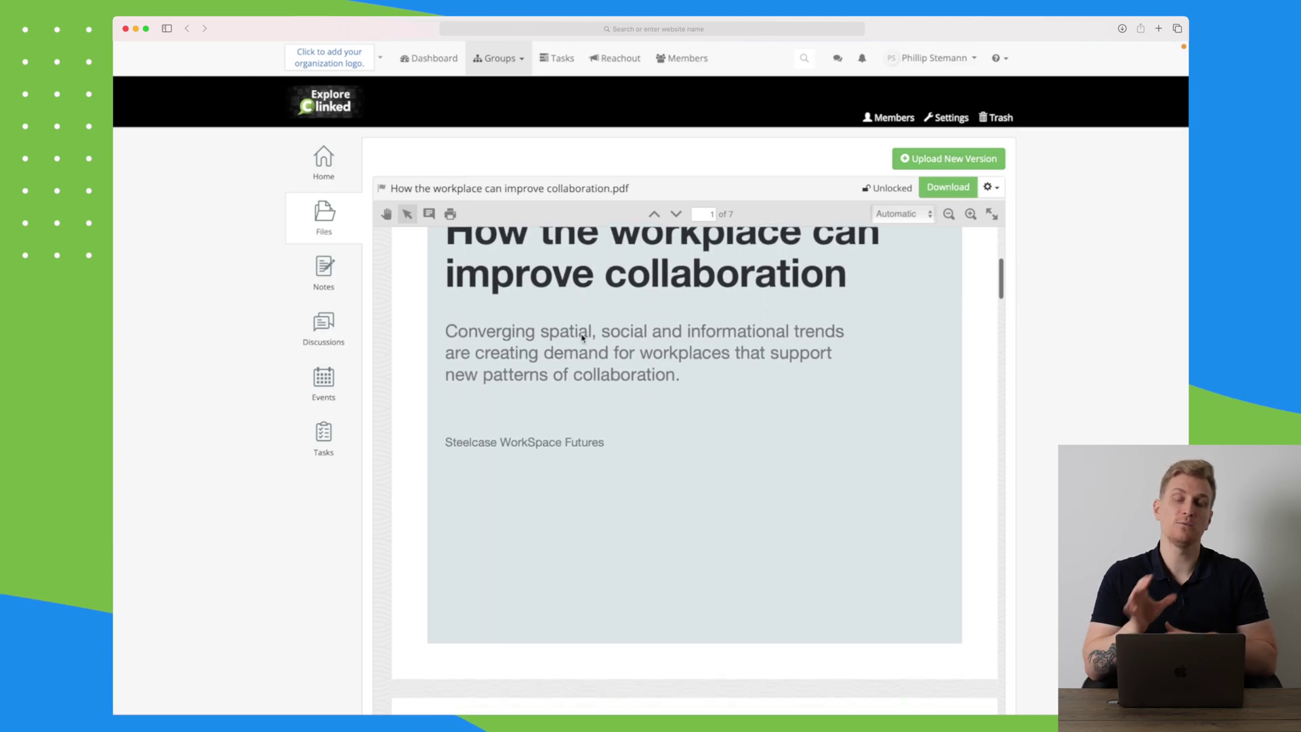
scroll(581, 335, down, 1)
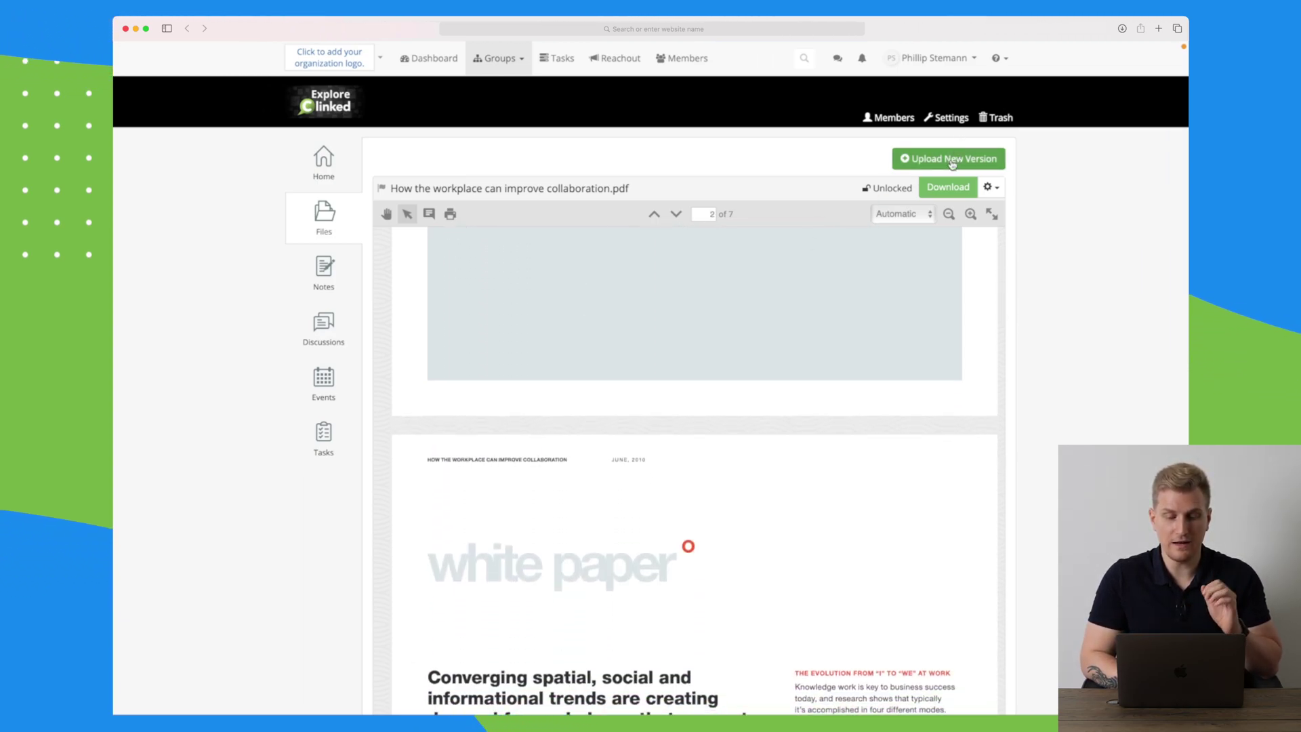
- Show Group Files as a thumbnail grid, then open the Explore Clinked Notes list
click(326, 216)
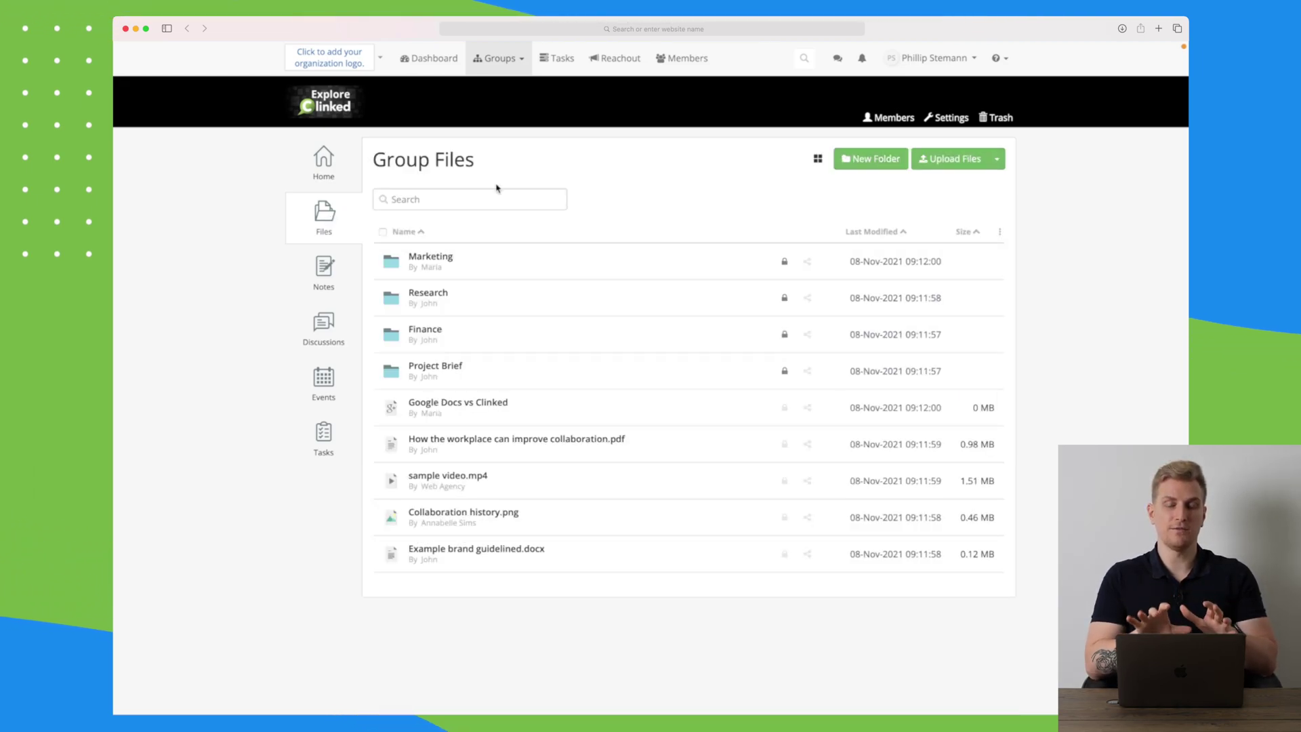
click(819, 159)
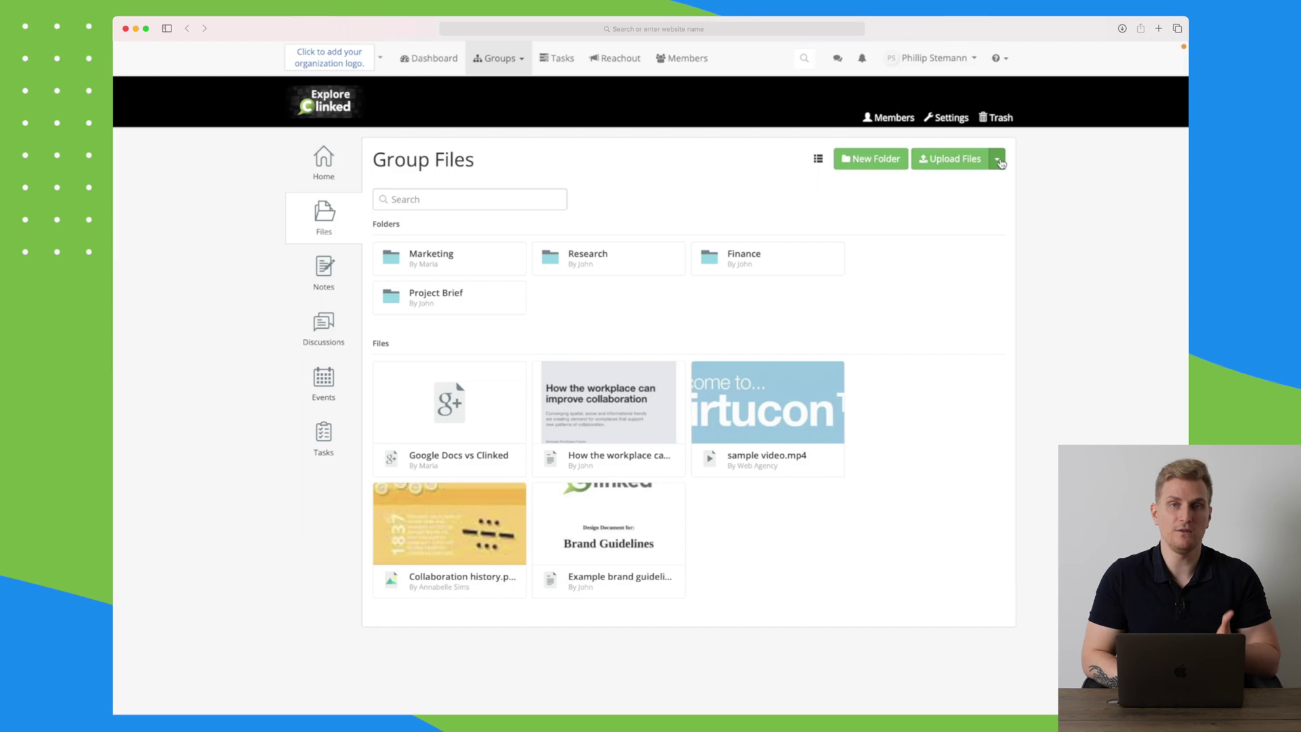
click(324, 271)
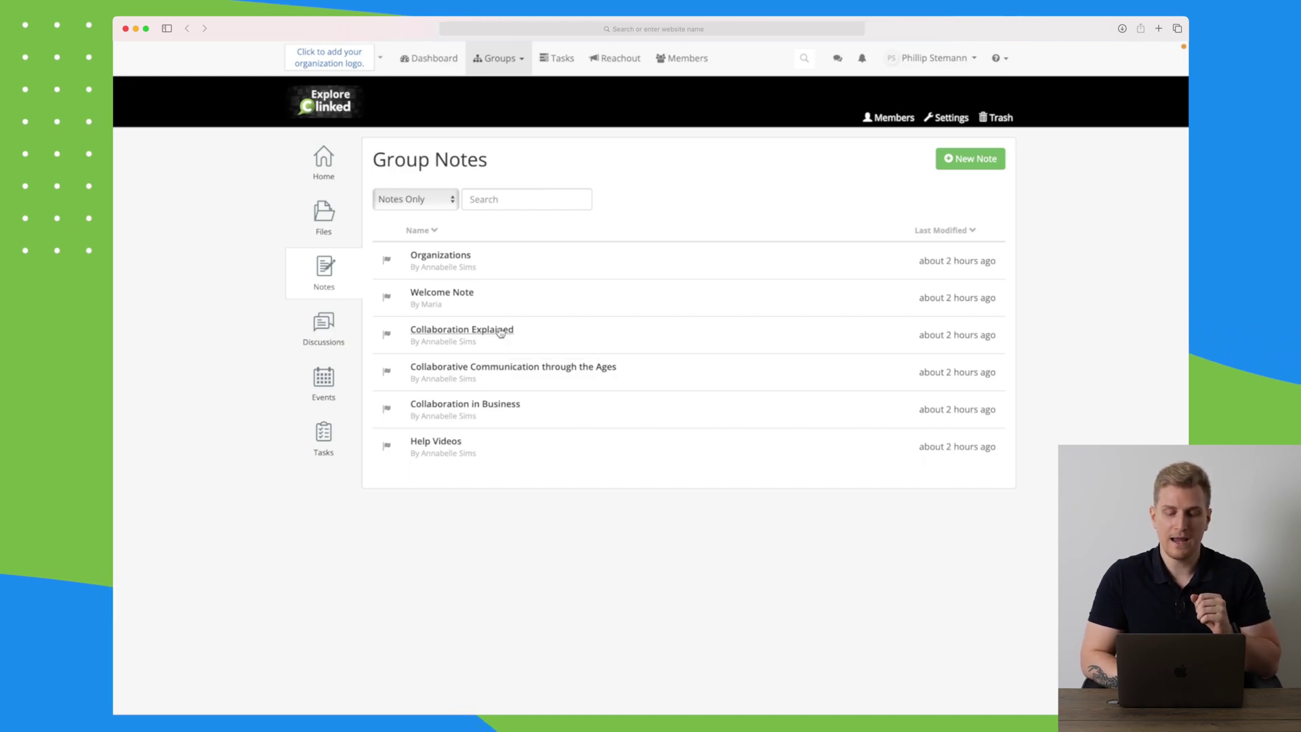
- Read the Collaboration Explained note and its comment box, then switch to Group Discussions
click(500, 330)
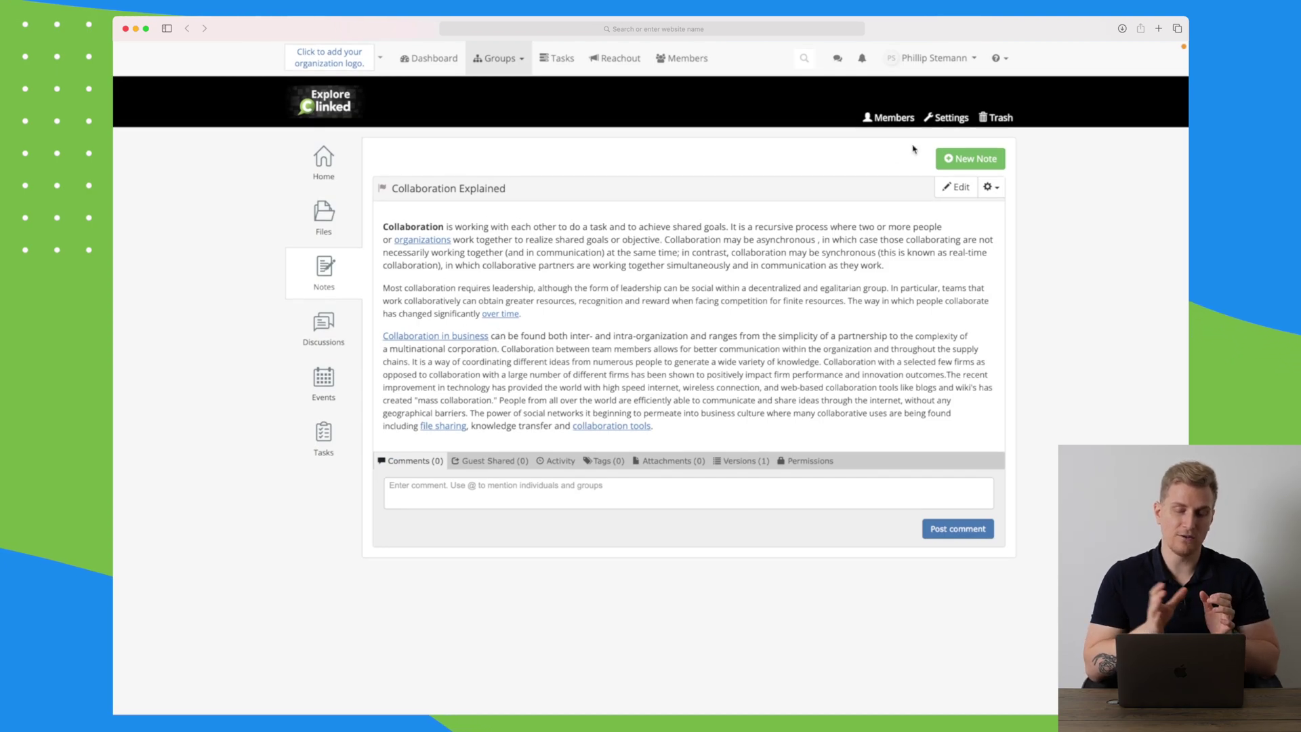
click(598, 495)
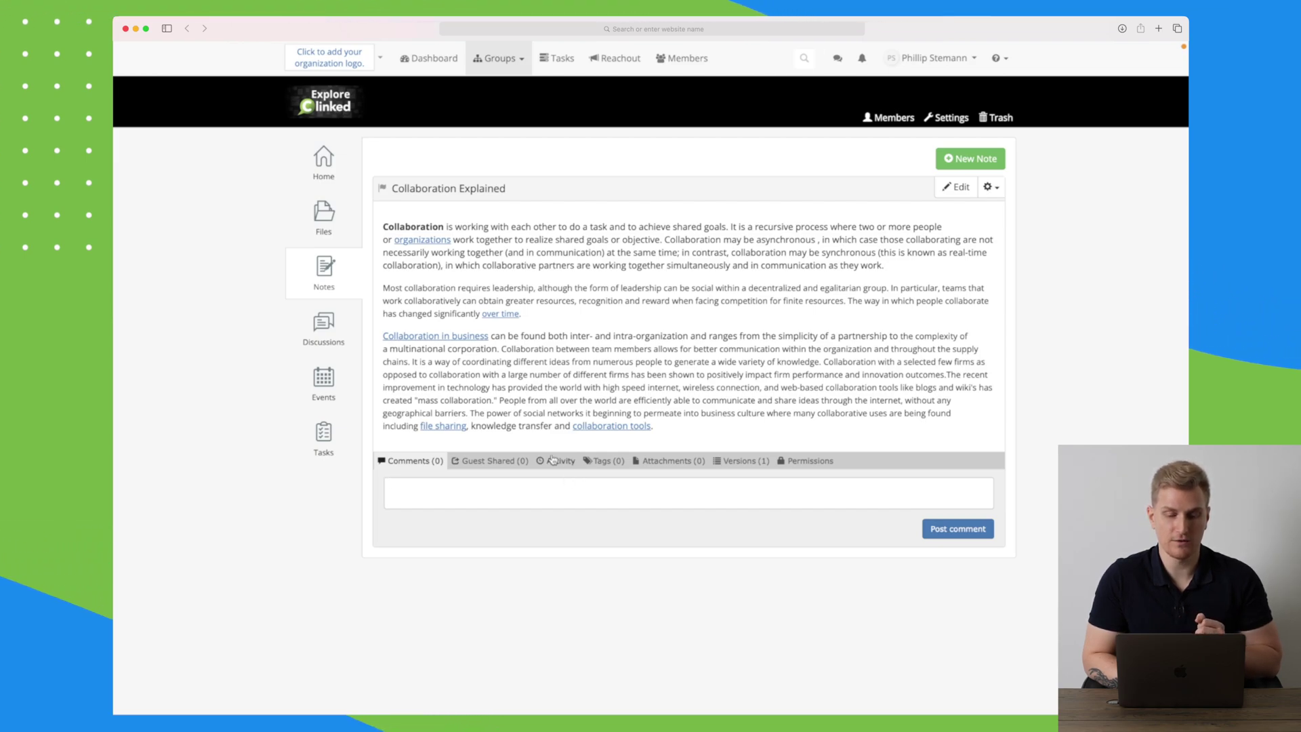
click(324, 327)
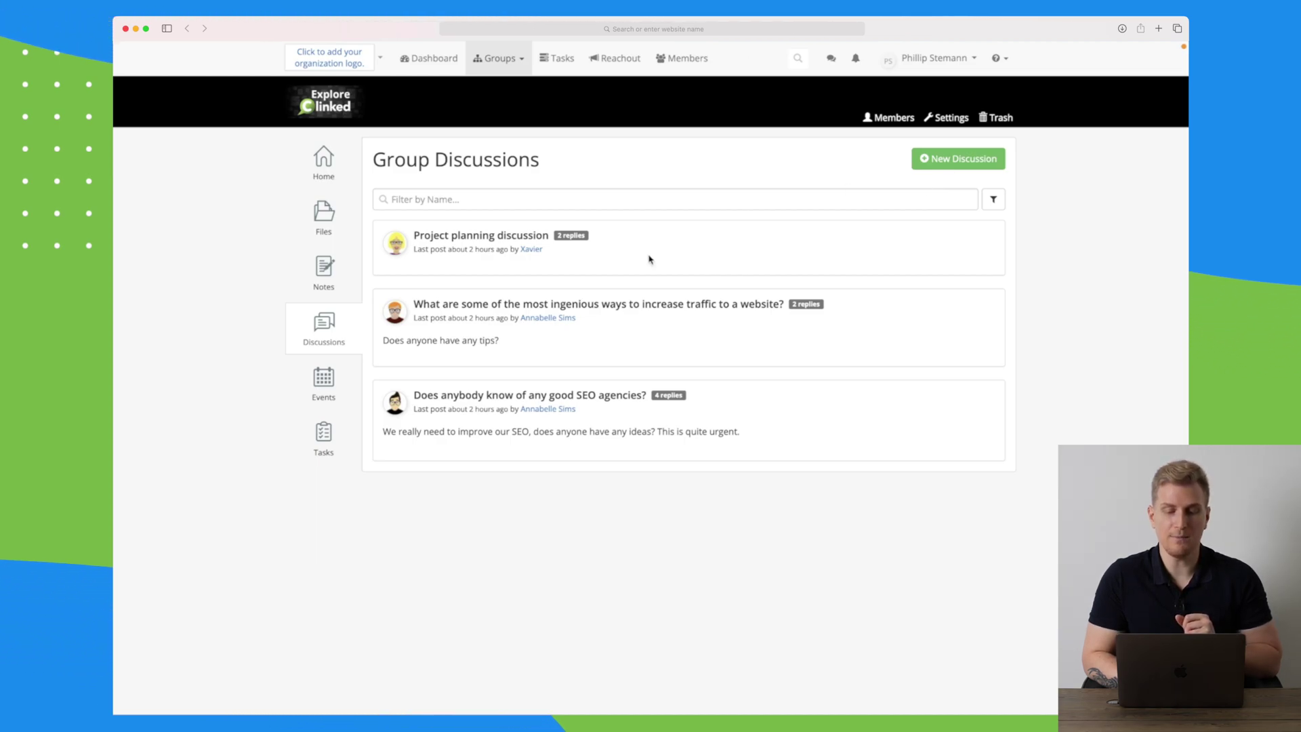
- Read the Project planning discussion's to-do list and reply, then click into the reply editor
click(509, 243)
scroll(802, 348, down, 2)
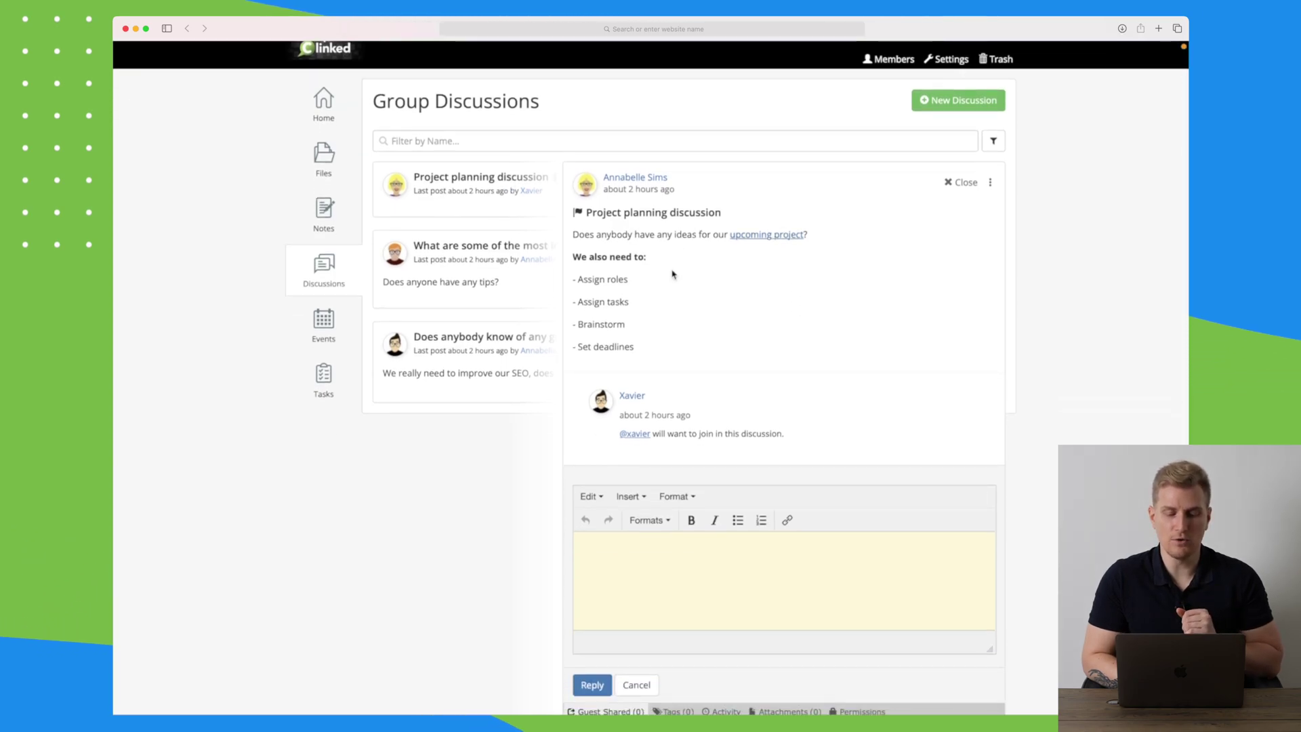
scroll(671, 273, down, 1)
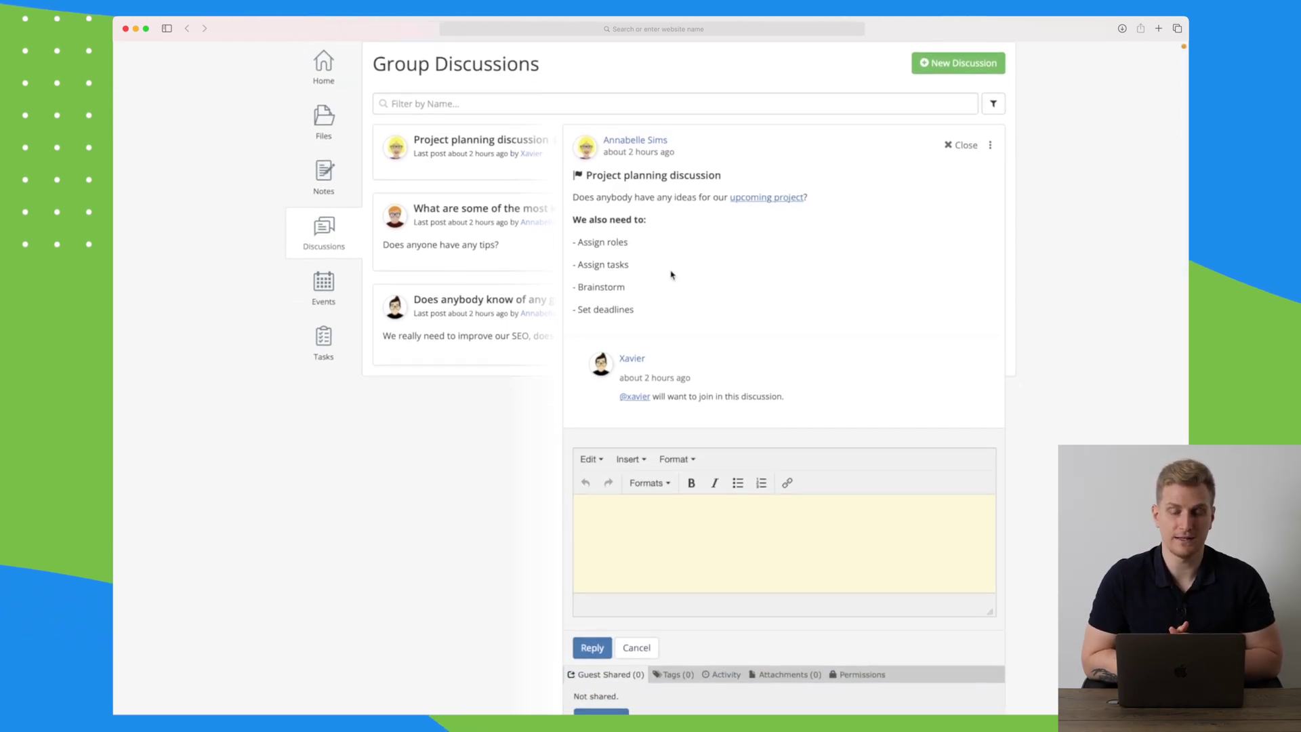
scroll(671, 274, down, 1)
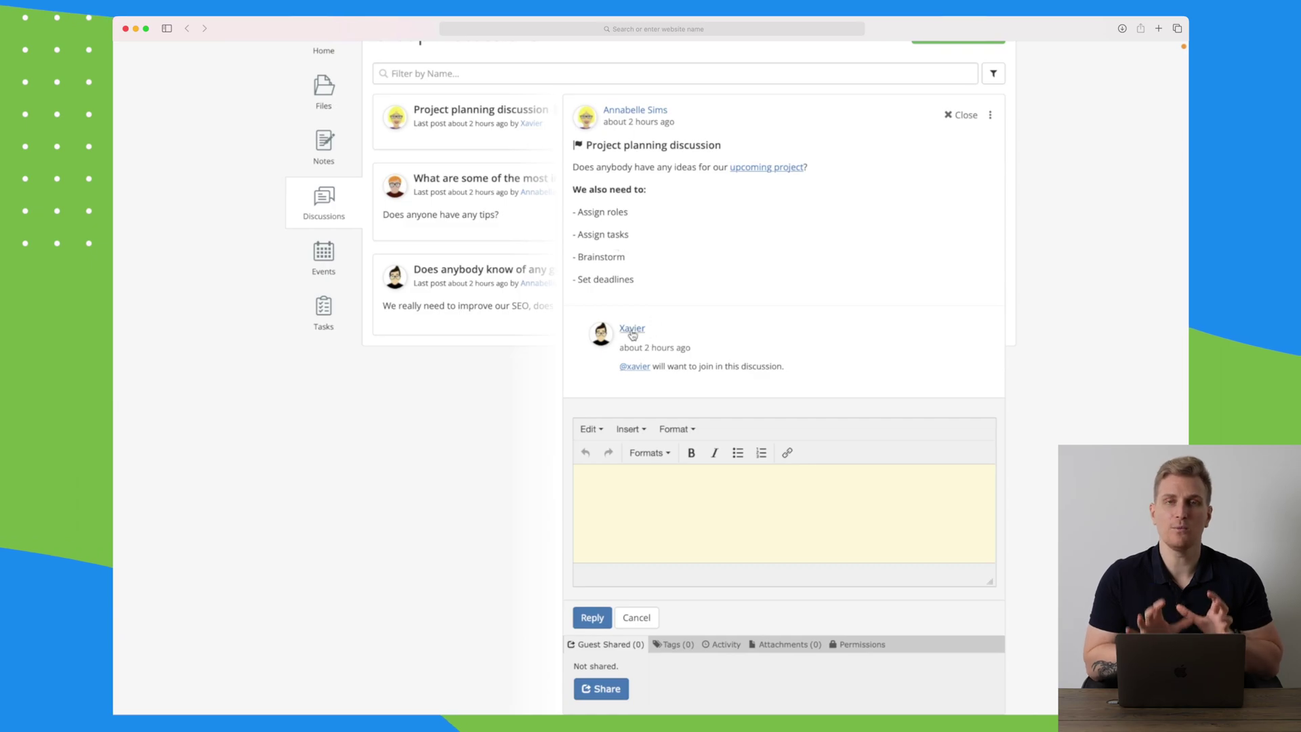
scroll(631, 335, down, 1)
click(665, 509)
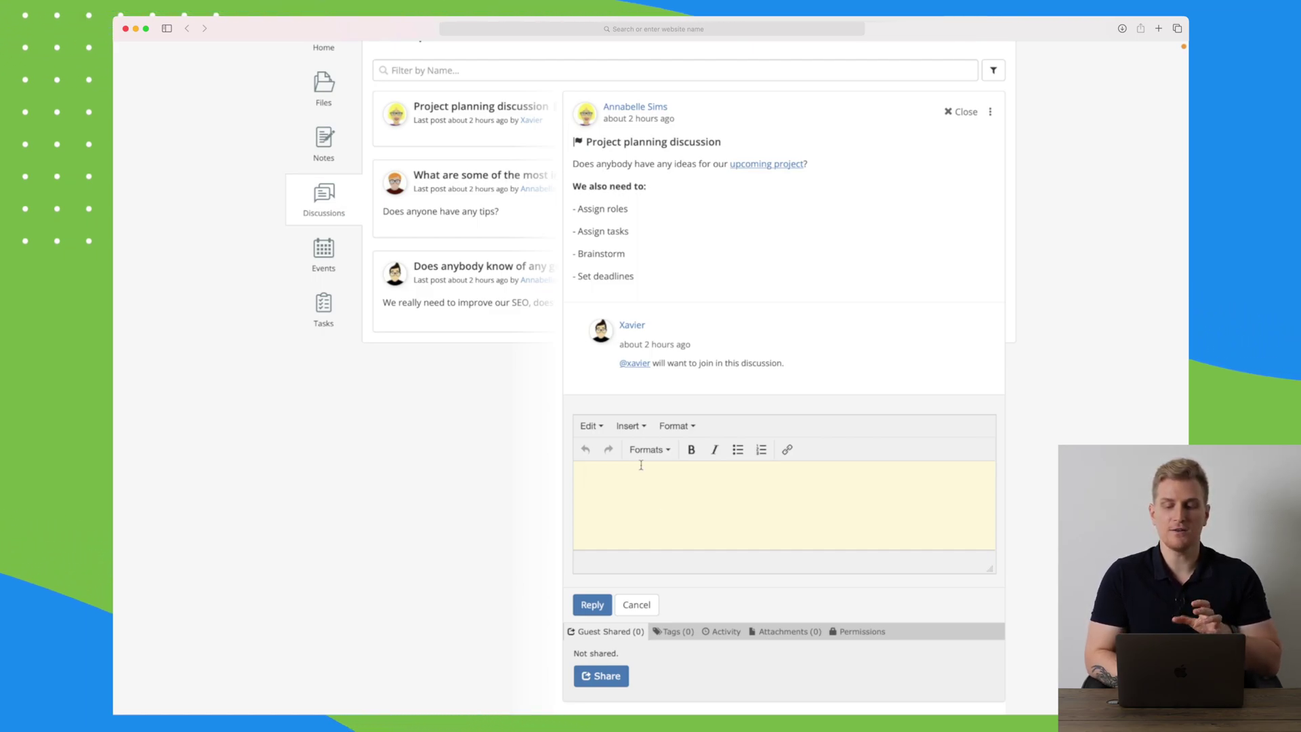
- Open the Group Events calendar and scroll through November 2021
click(362, 257)
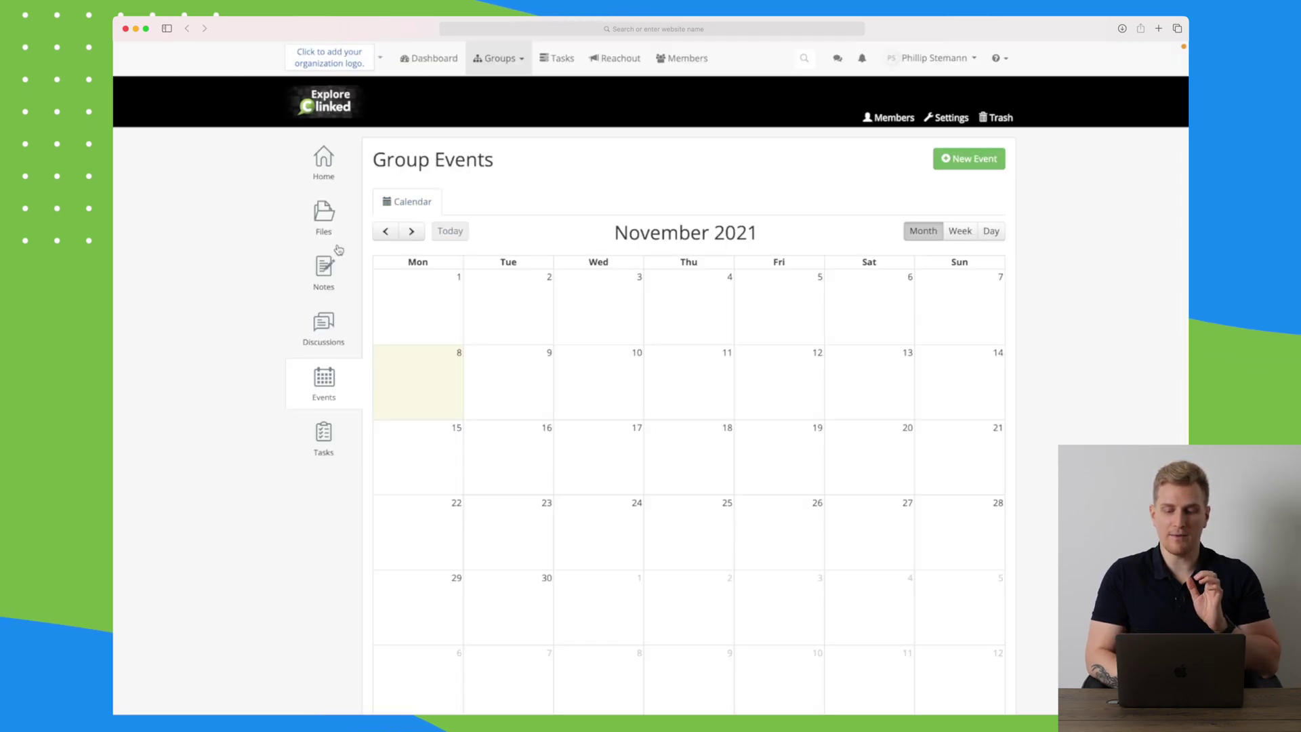
scroll(617, 214, down, 2)
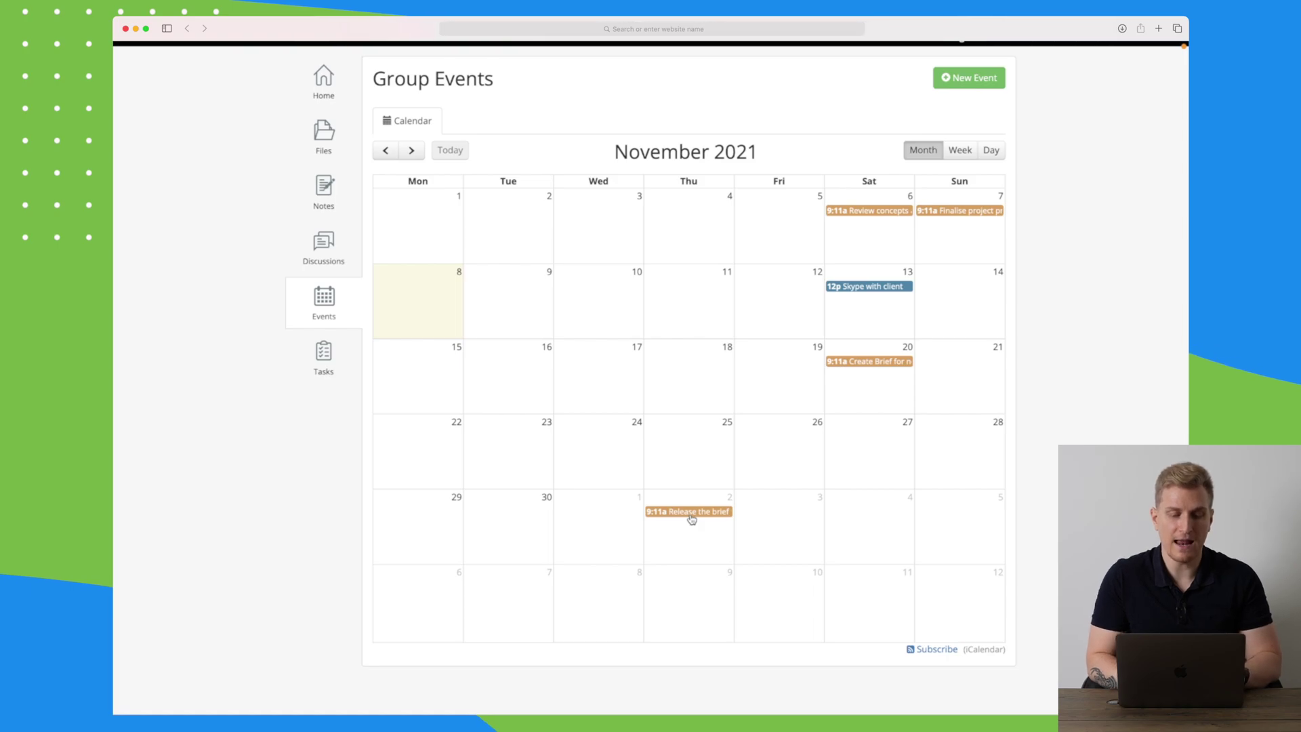
- Create a new event named Title running from 10-Nov-2021 to 11-Nov-2021
click(987, 86)
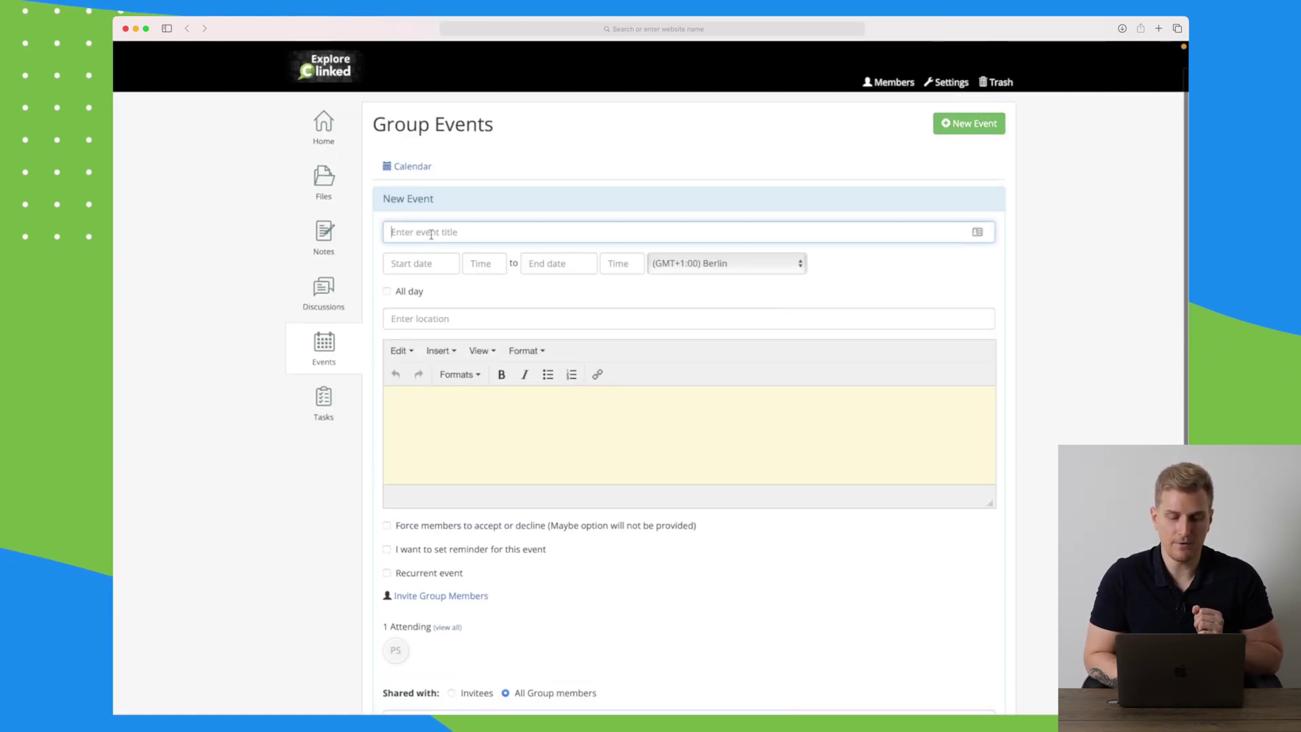
click(417, 263)
click(451, 353)
scroll(631, 293, down, 2)
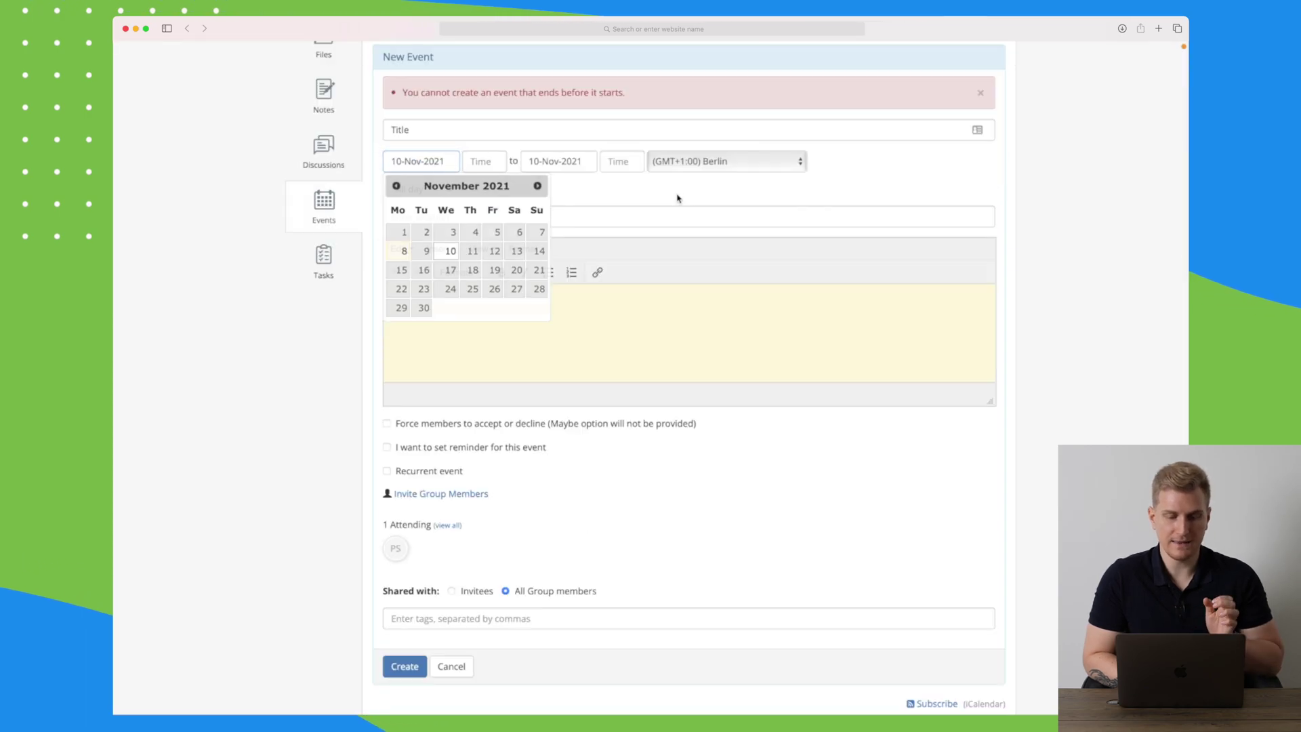
click(570, 160)
click(609, 252)
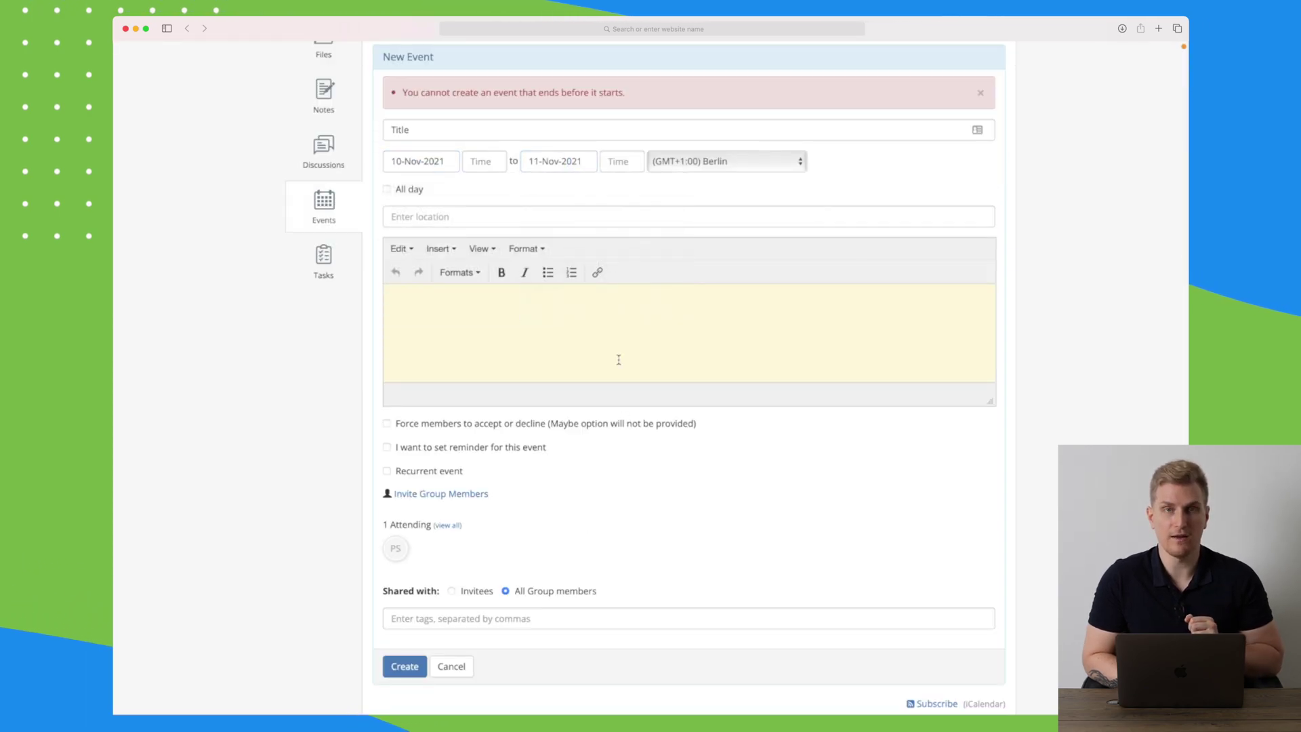
scroll(624, 515, down, 3)
click(401, 572)
- Open the Title event's detail page from the month calendar
click(589, 255)
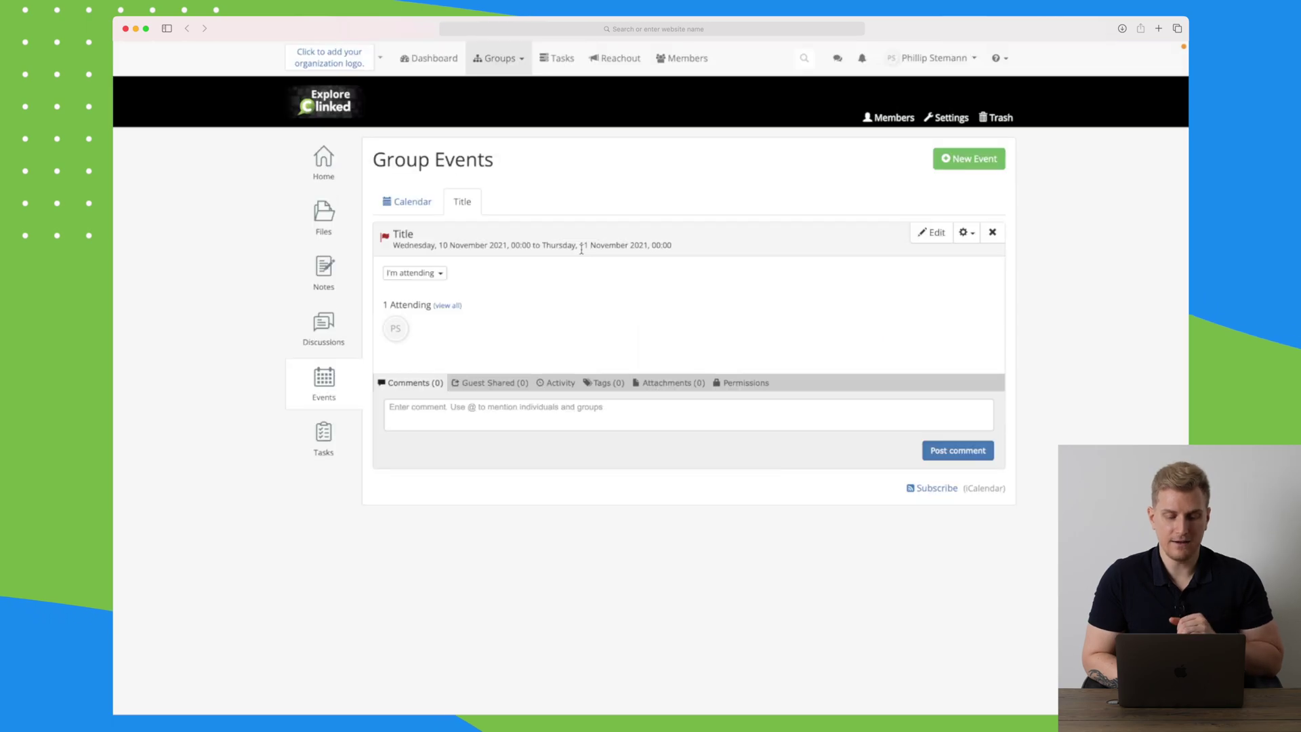
click(324, 378)
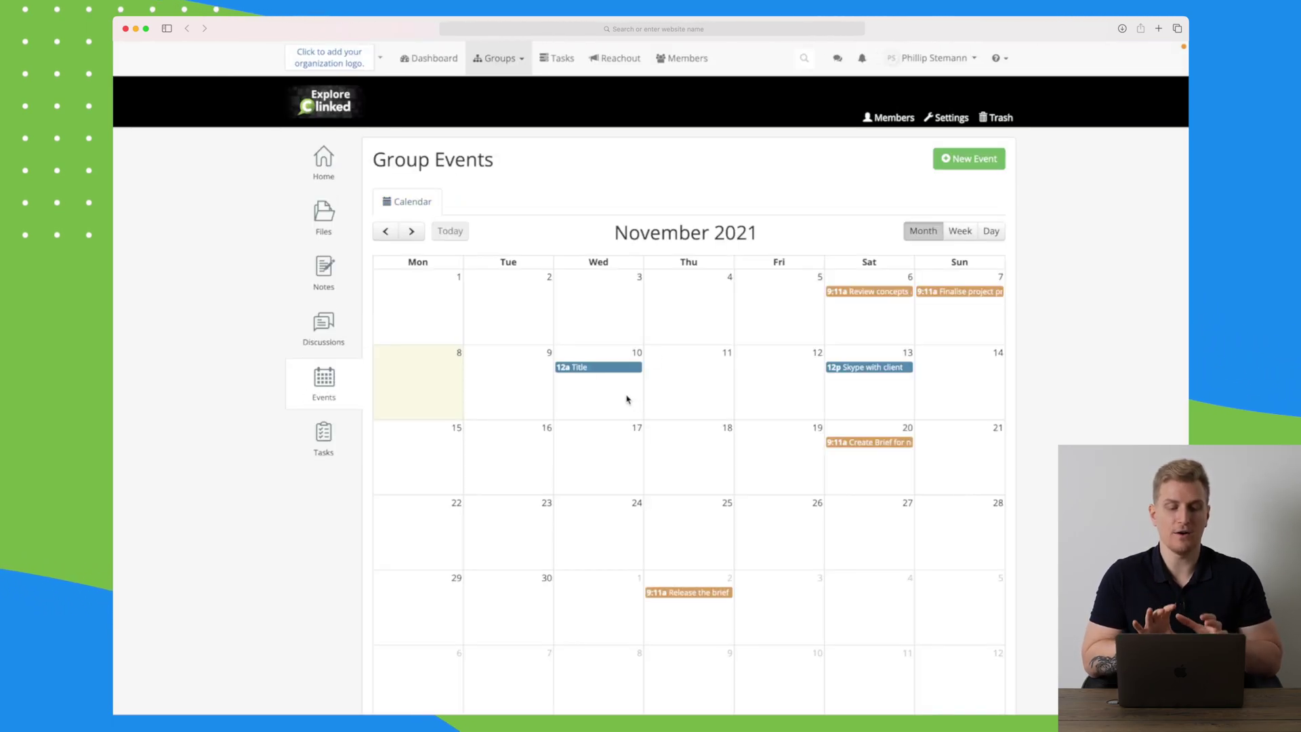
click(601, 366)
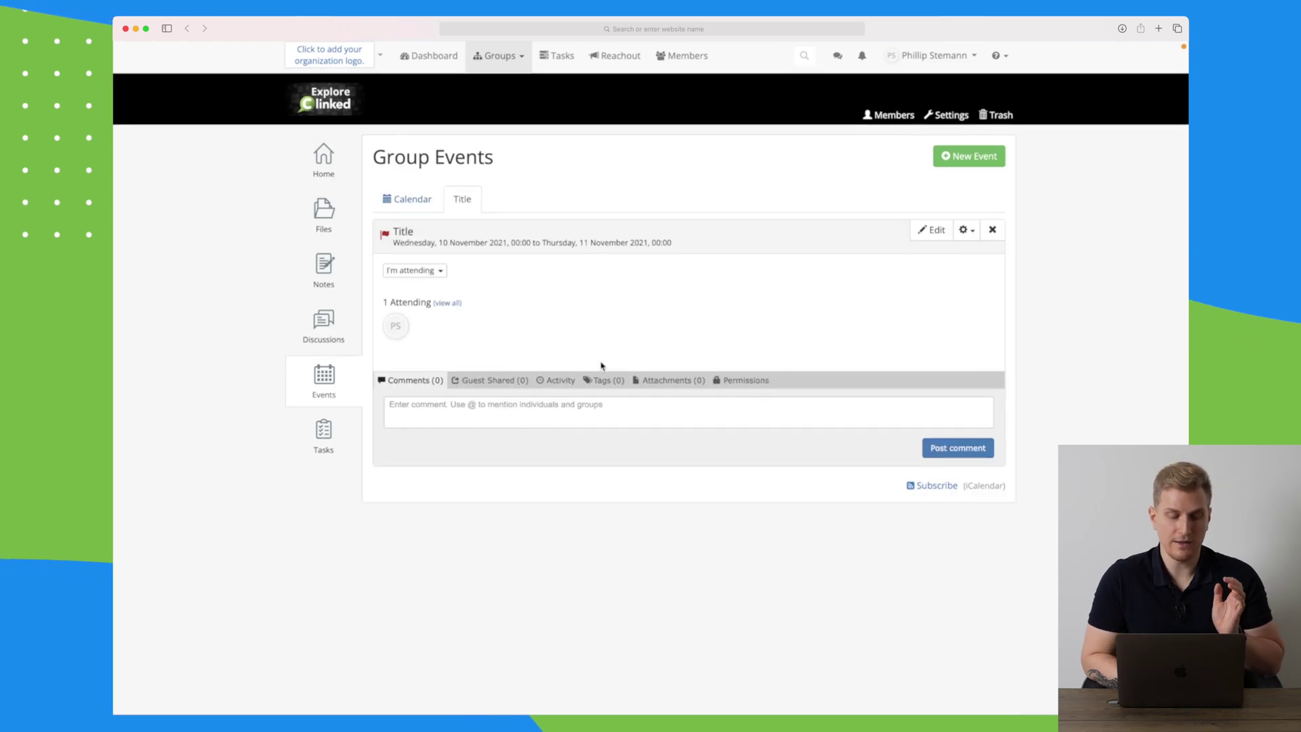
- Open the Review concepts and choose new design task's details (84%, Medium priority)
click(508, 416)
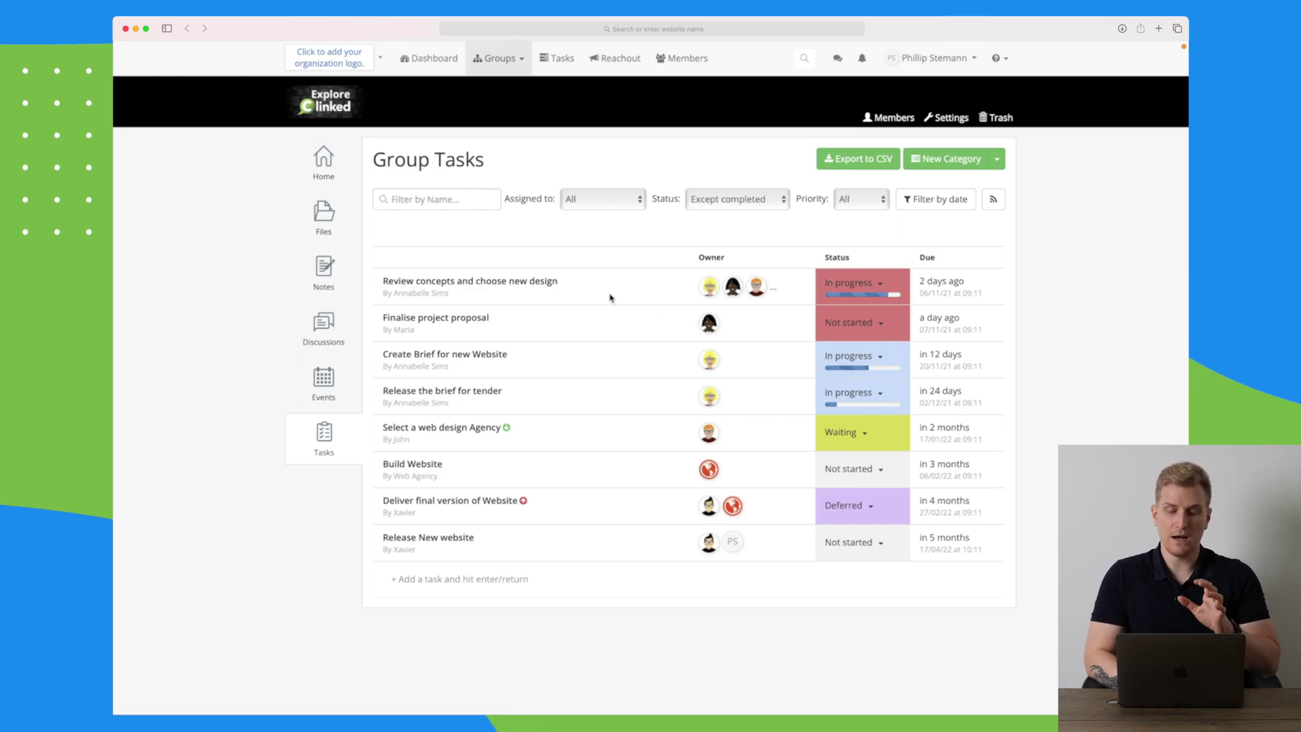
click(525, 287)
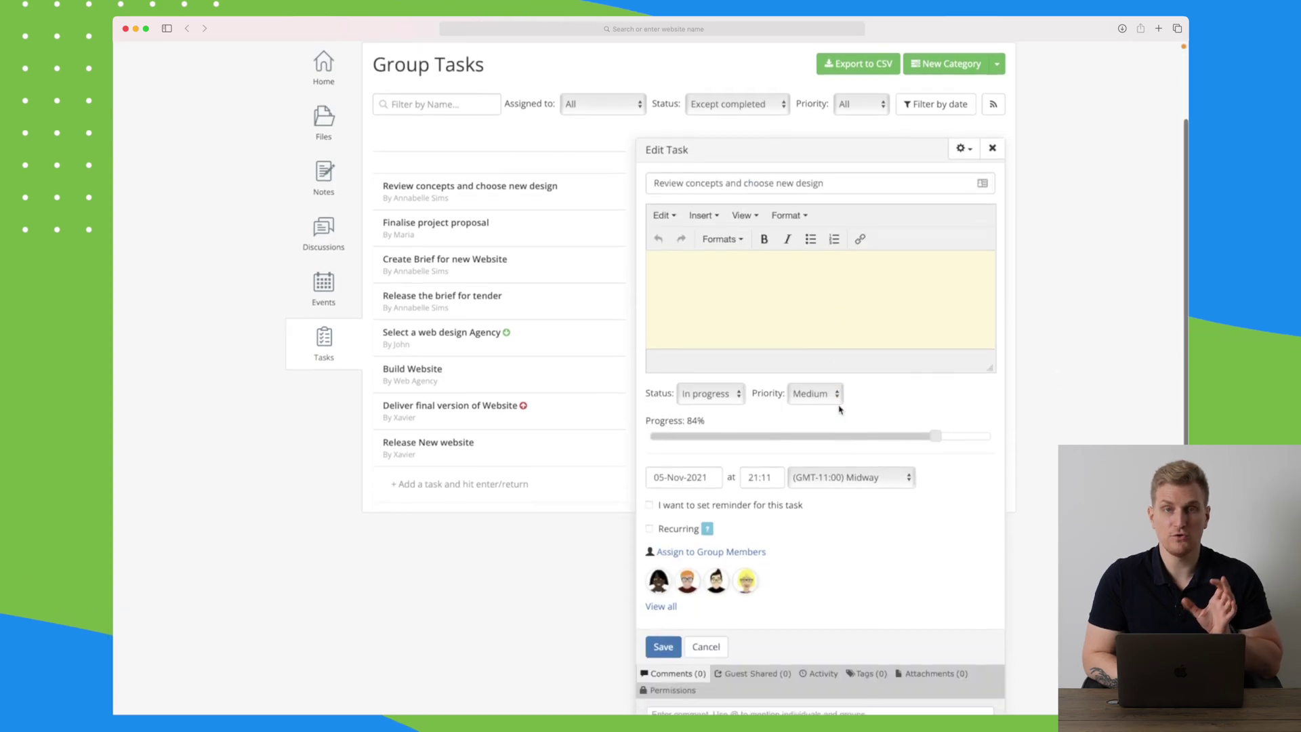
scroll(839, 409, up, 3)
click(994, 225)
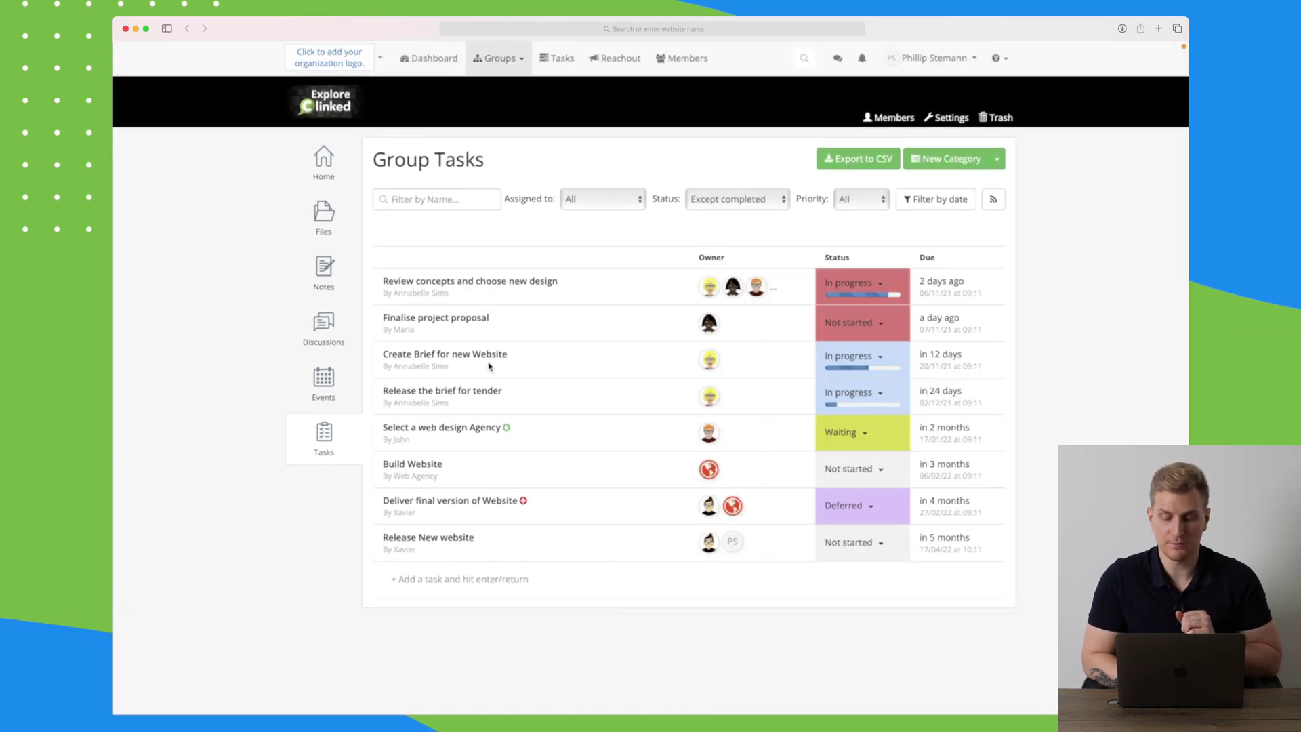
click(487, 281)
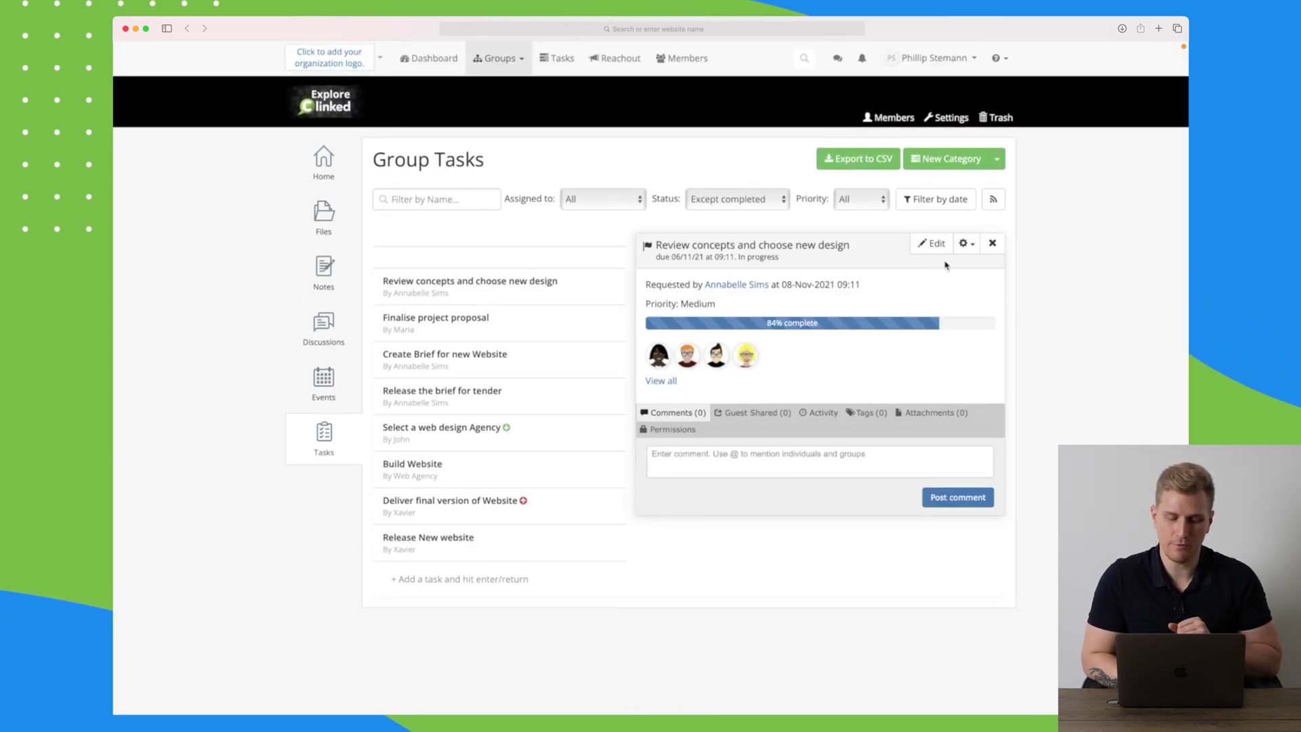
- Edit Review concepts and choose new design, setting its progress to 69%
click(931, 246)
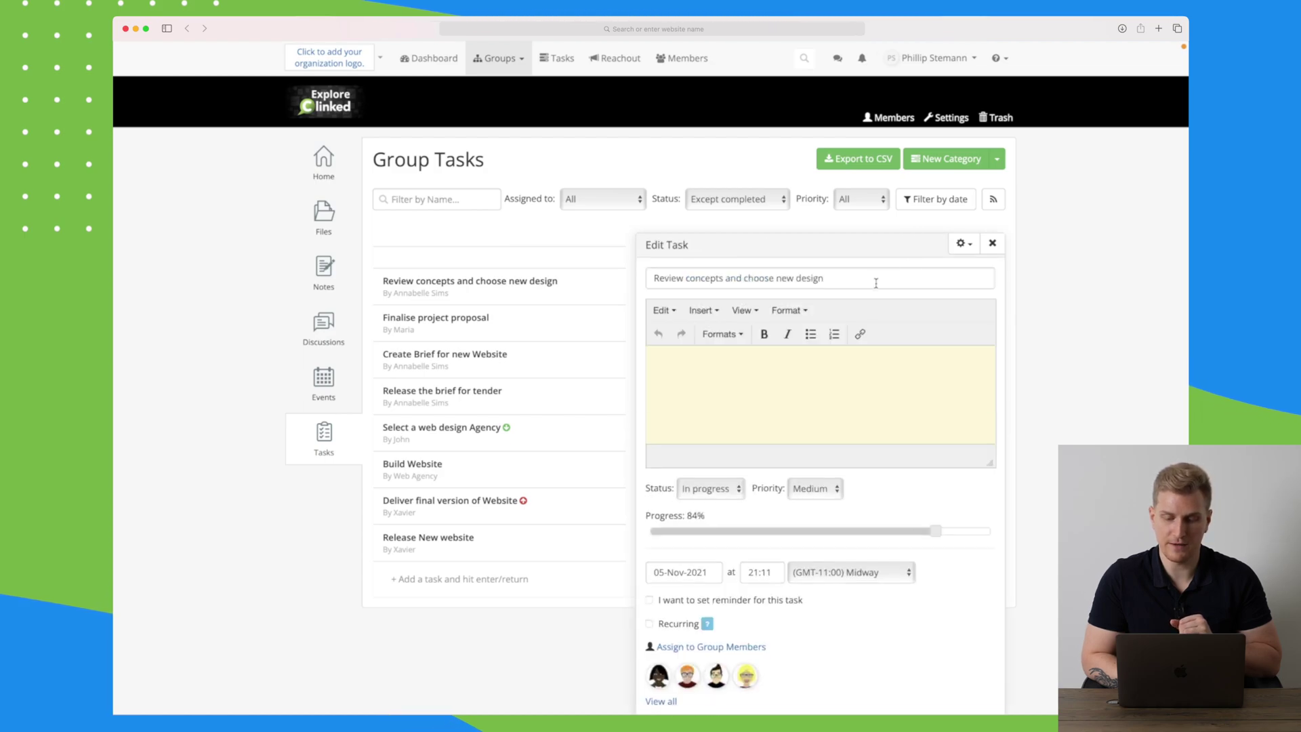
scroll(824, 380, down, 3)
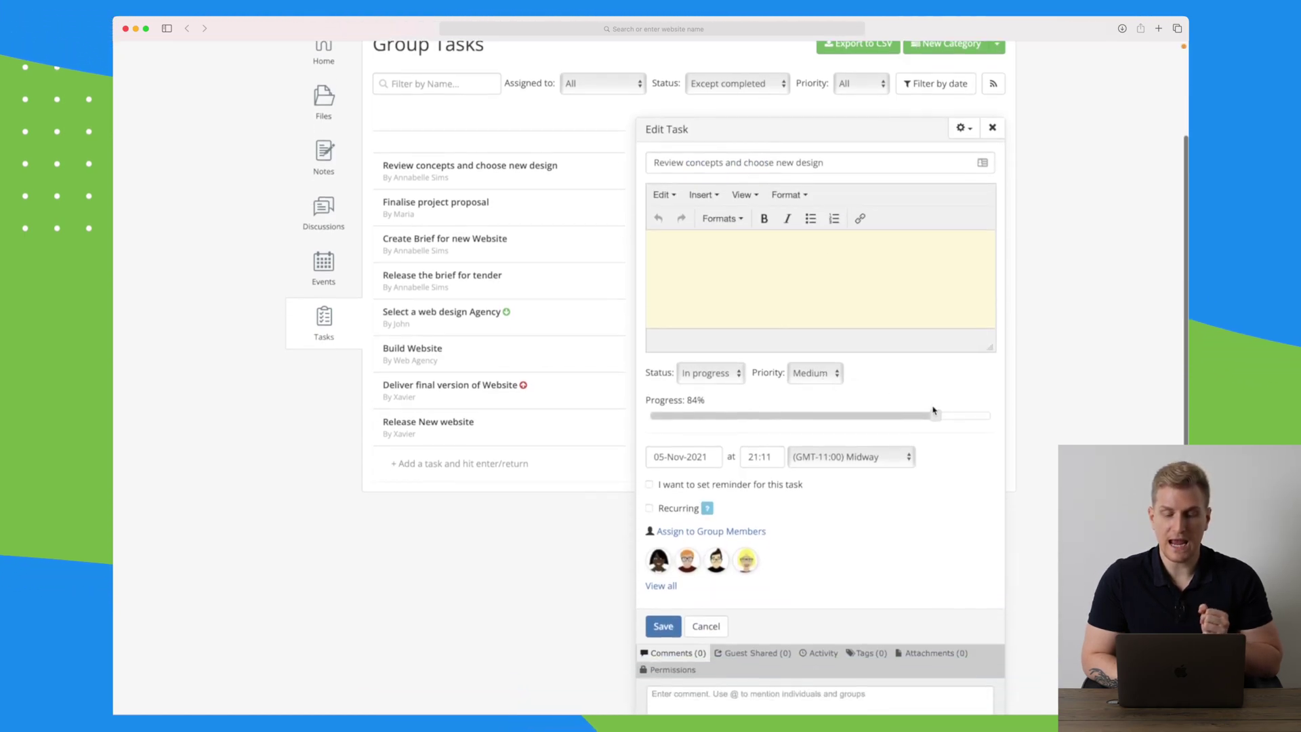
drag(918, 417, 884, 416)
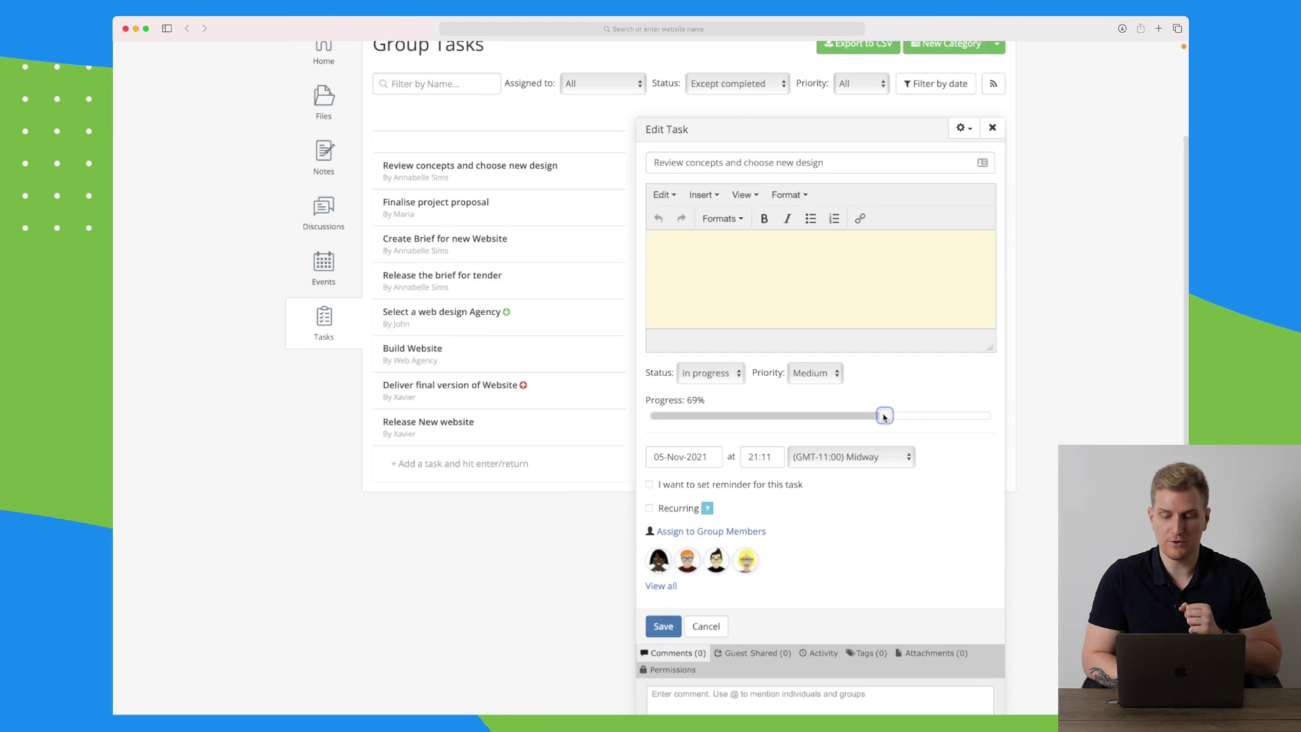
scroll(883, 418, down, 1)
scroll(883, 418, down, 1)
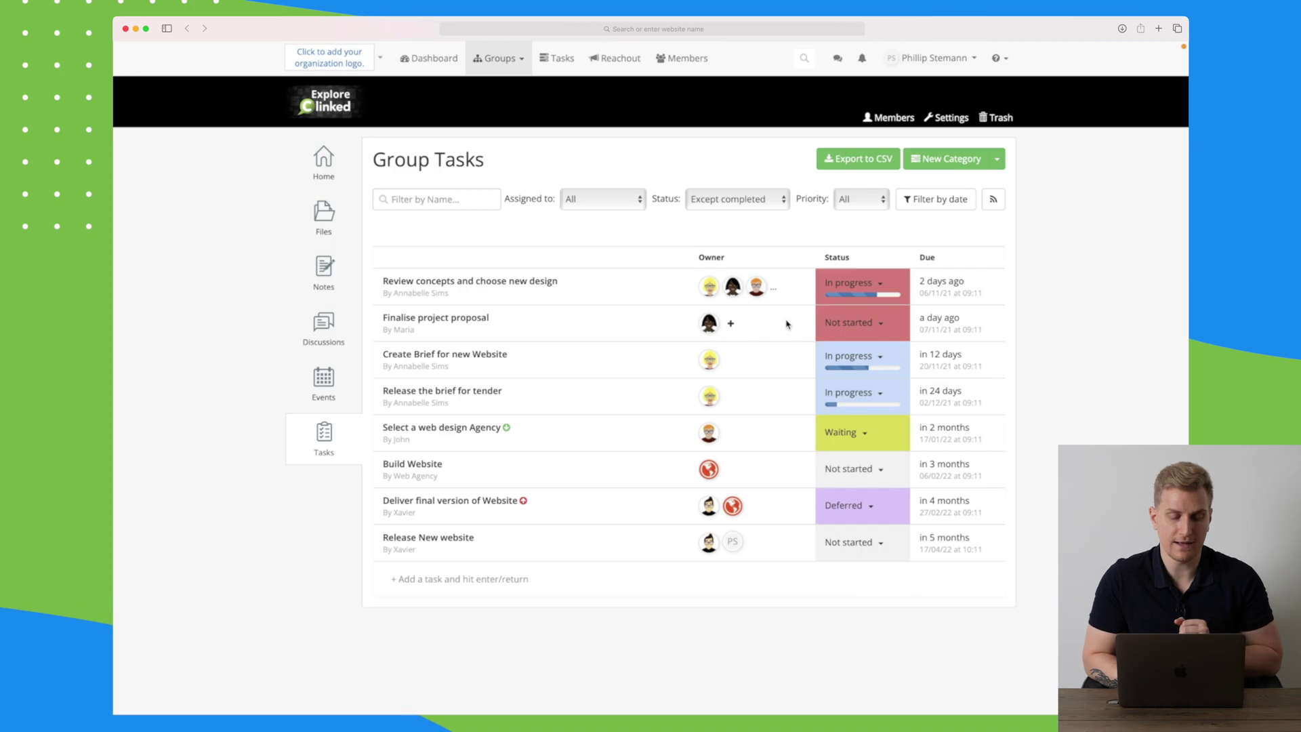
click(560, 60)
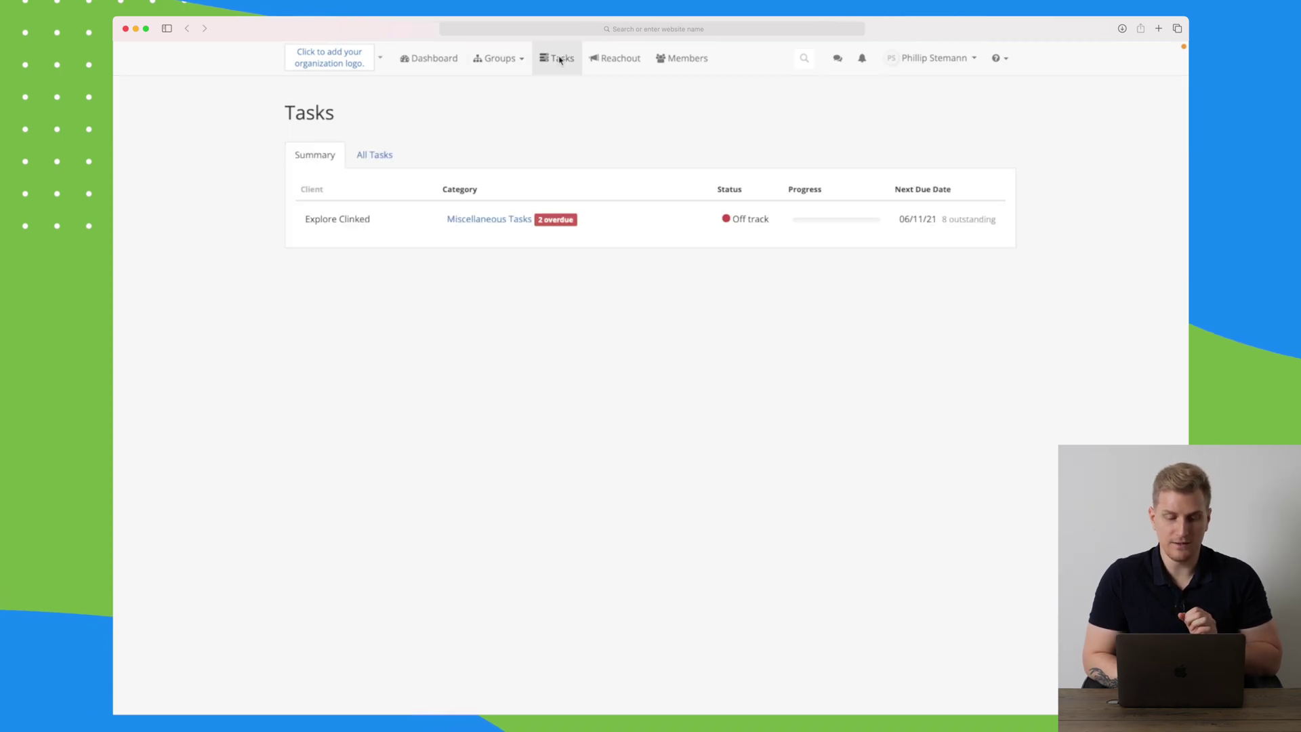
click(374, 150)
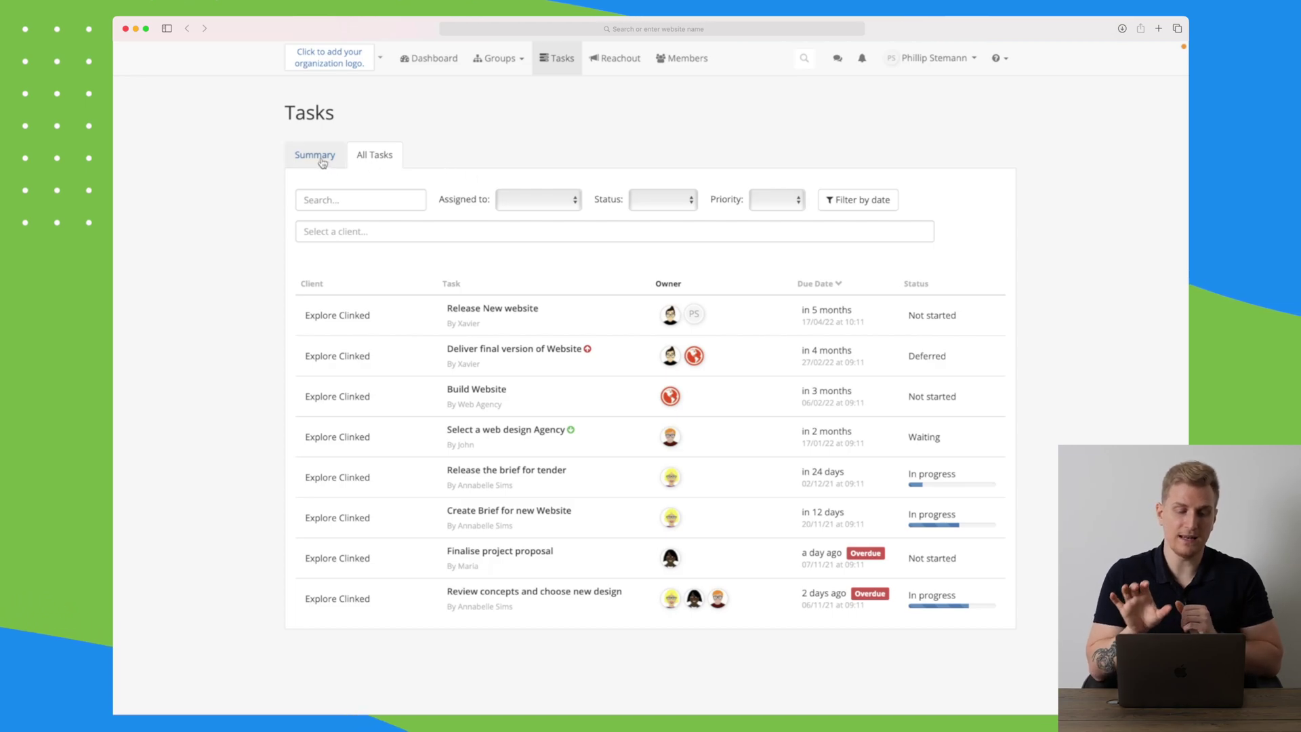
click(515, 312)
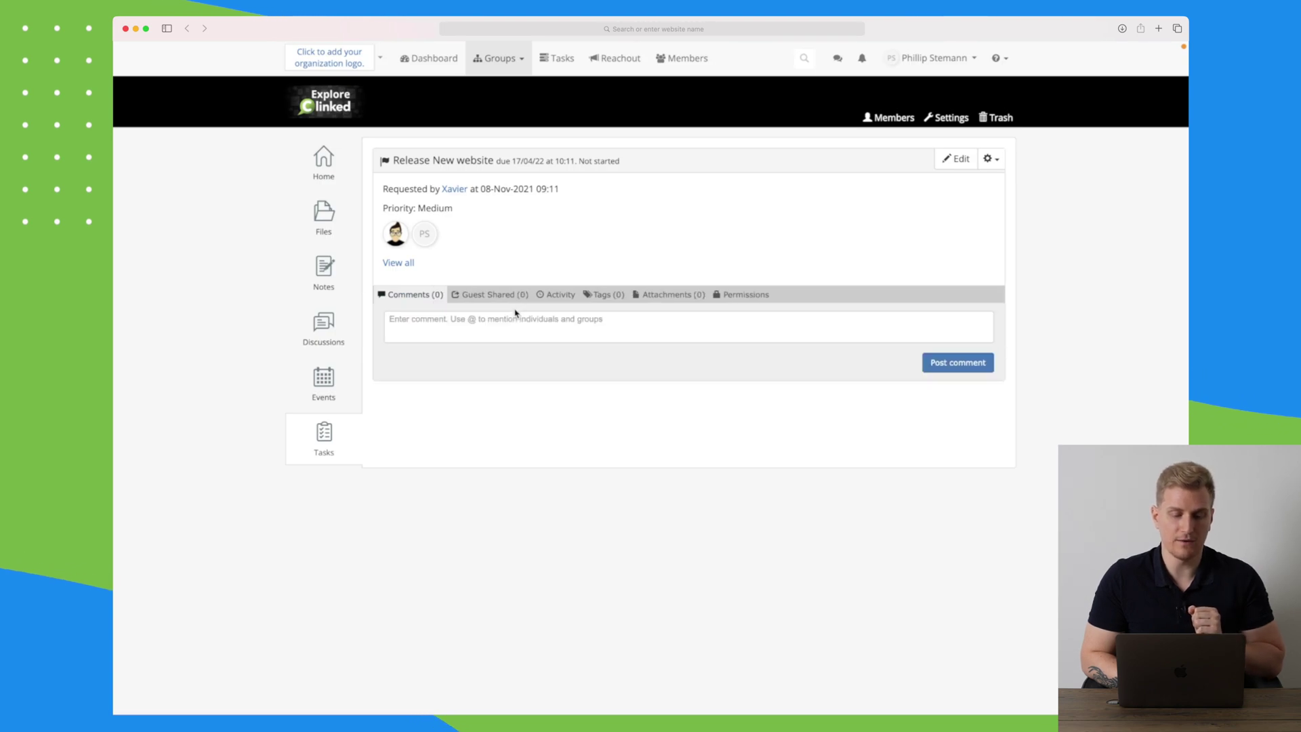
key(super+bracketleft)
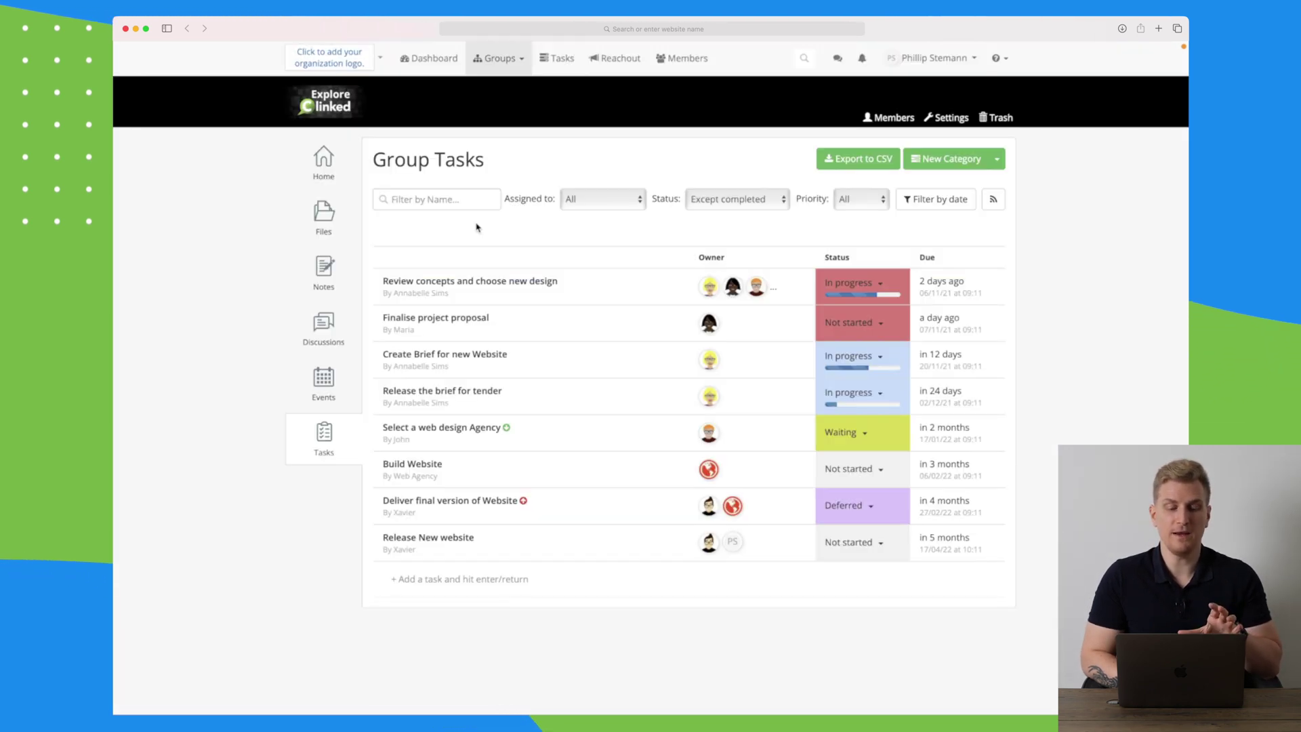
- Open the account-wide Tasks summary: Explore Clinked's Miscellaneous Tasks are off track, with 2 overdue
click(557, 58)
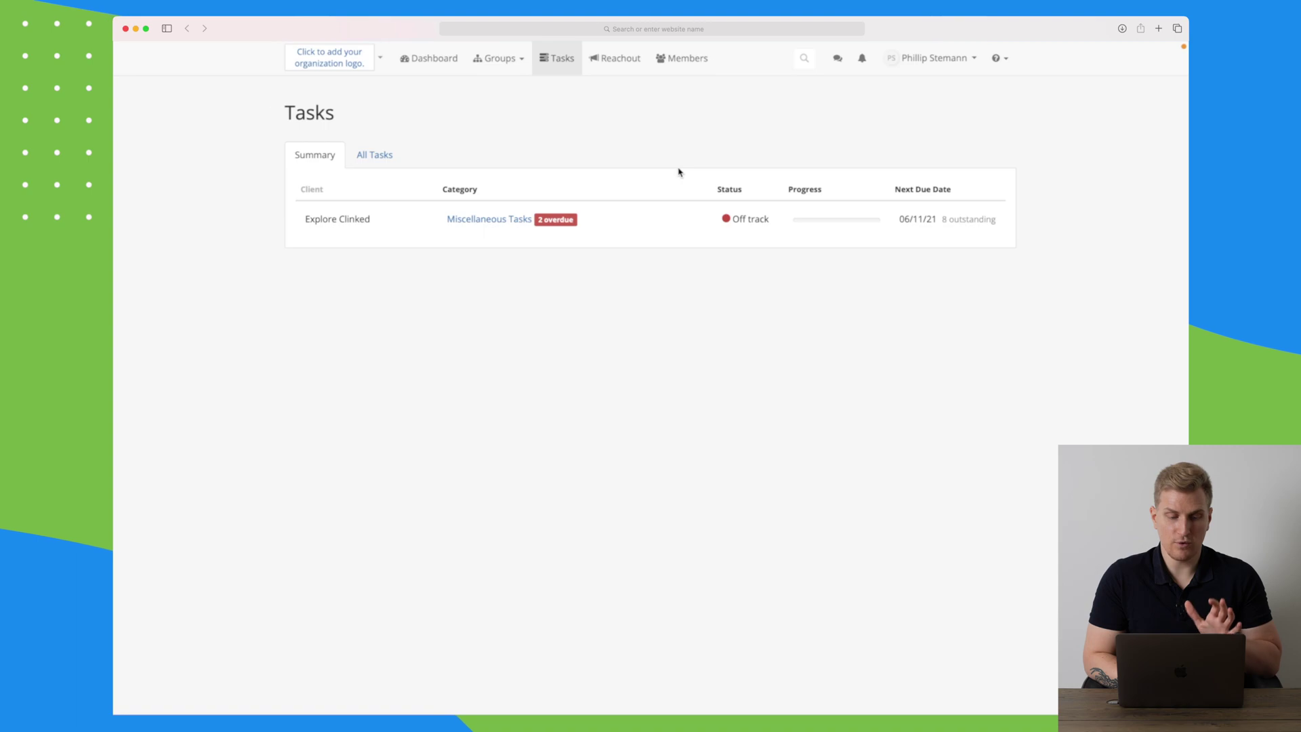
- Draft a reach-out to one member with subject 'Subject' and body 'YouTUbe video'
click(621, 67)
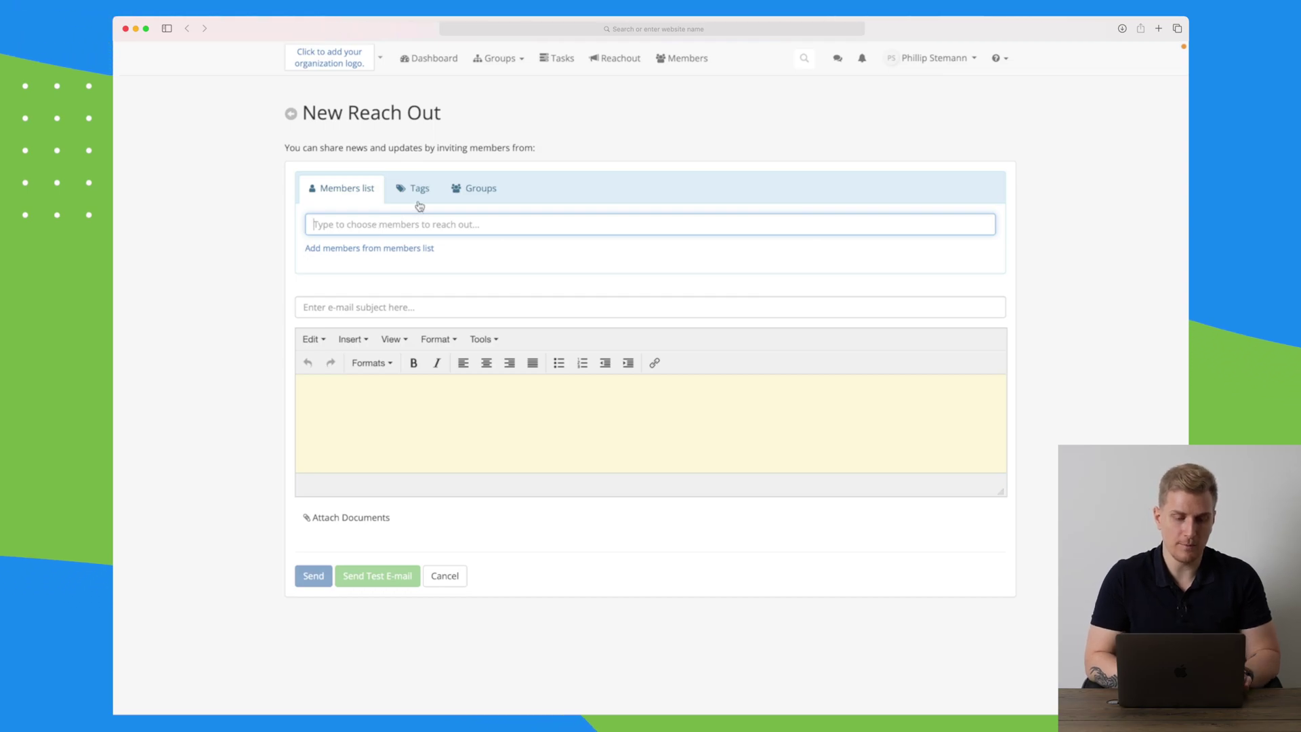
click(386, 250)
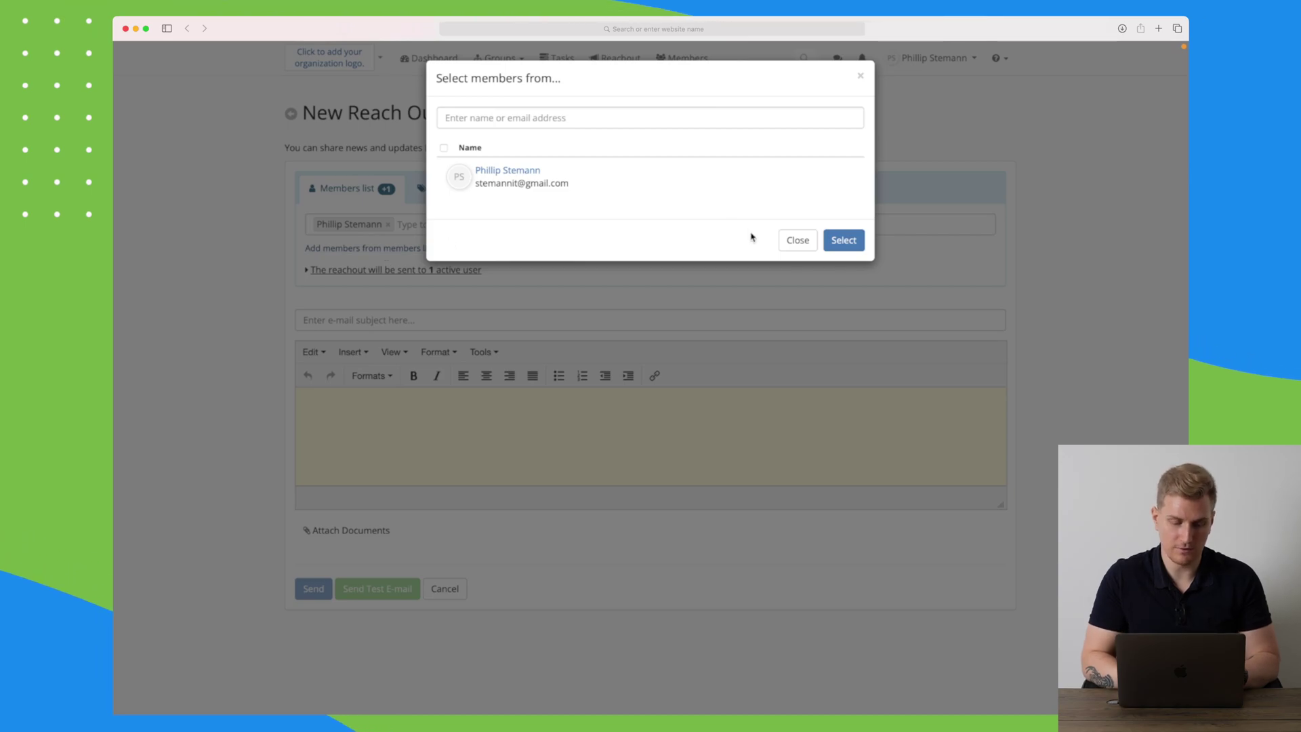
click(797, 243)
click(406, 320)
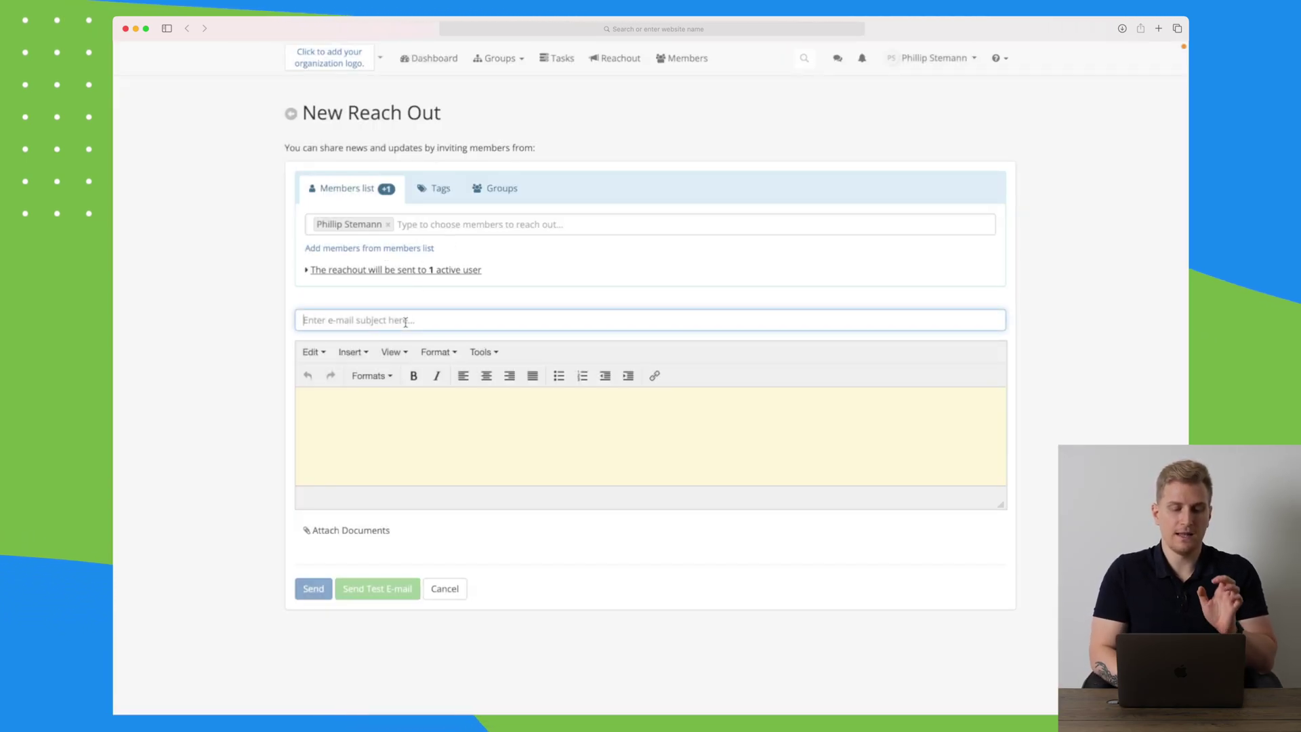
text(Subject)
click(419, 438)
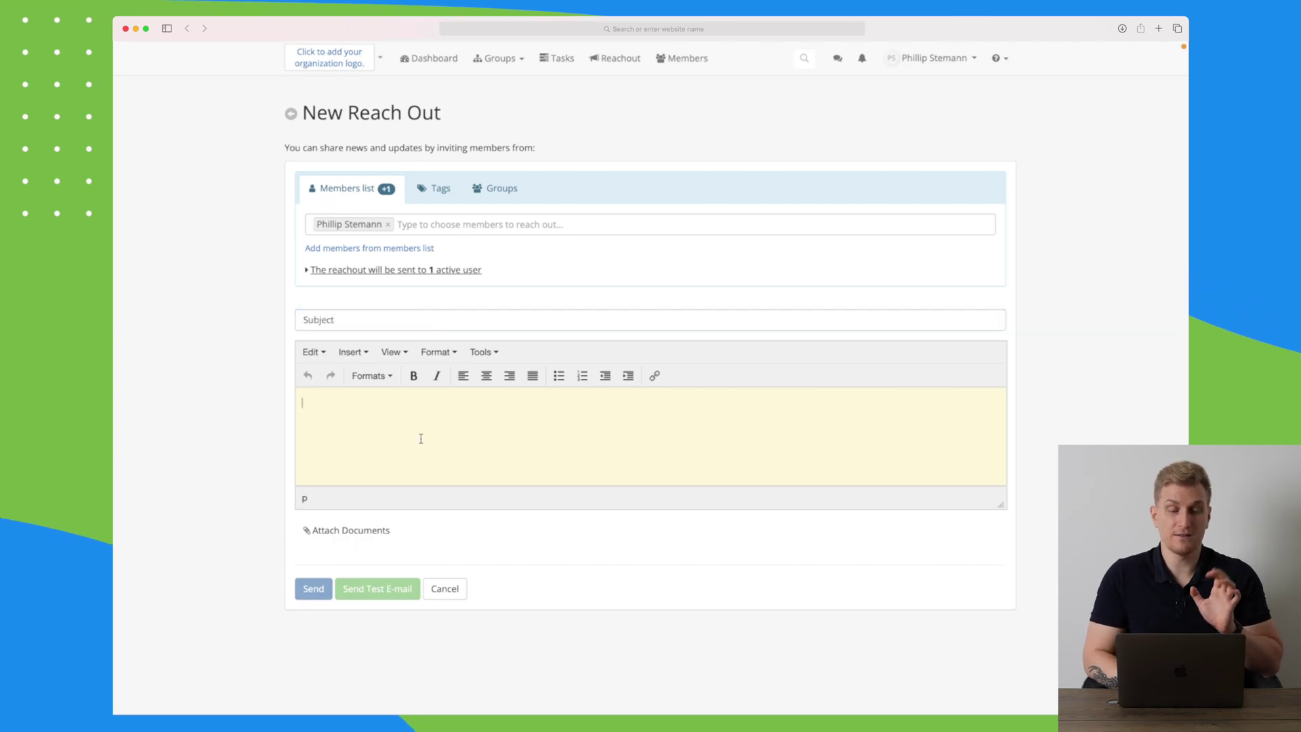
text(YouTUbe video)
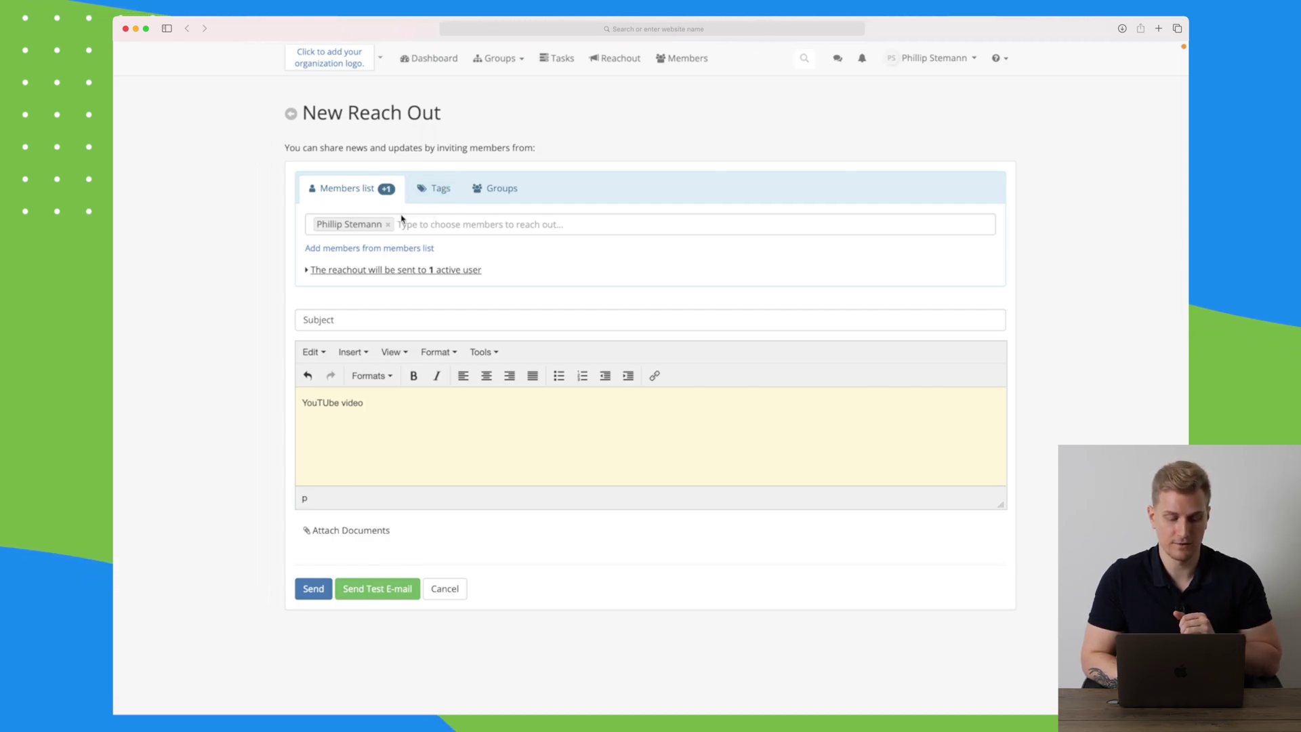
- Check the tag and group recipient options, keep member recipients, and send the reach-out
click(434, 192)
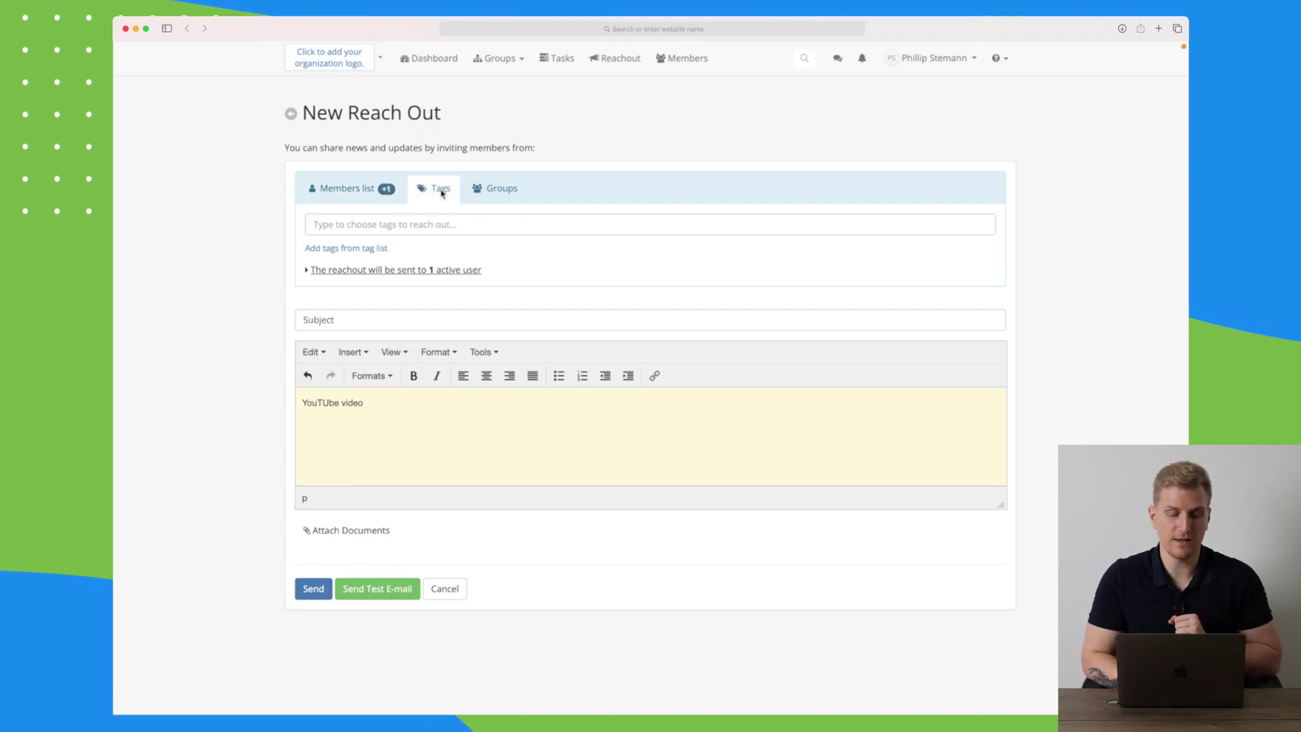
click(481, 192)
click(352, 187)
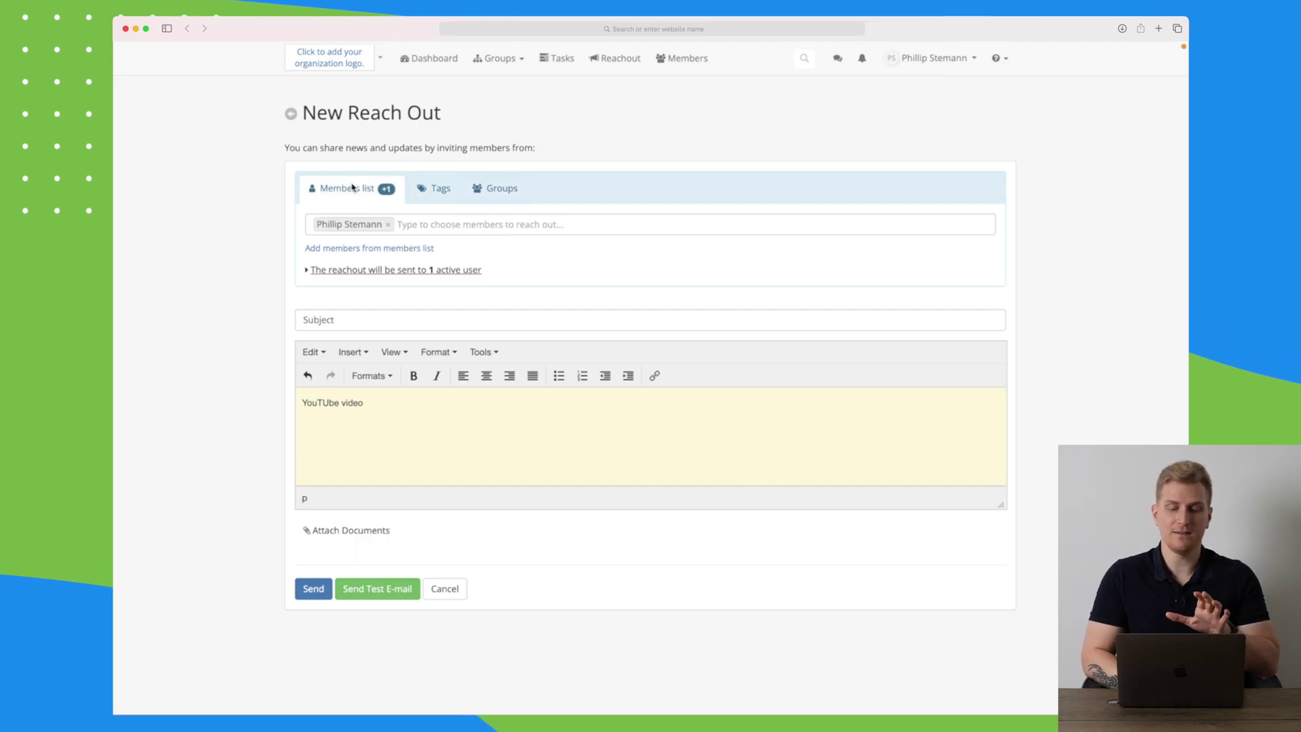
click(310, 589)
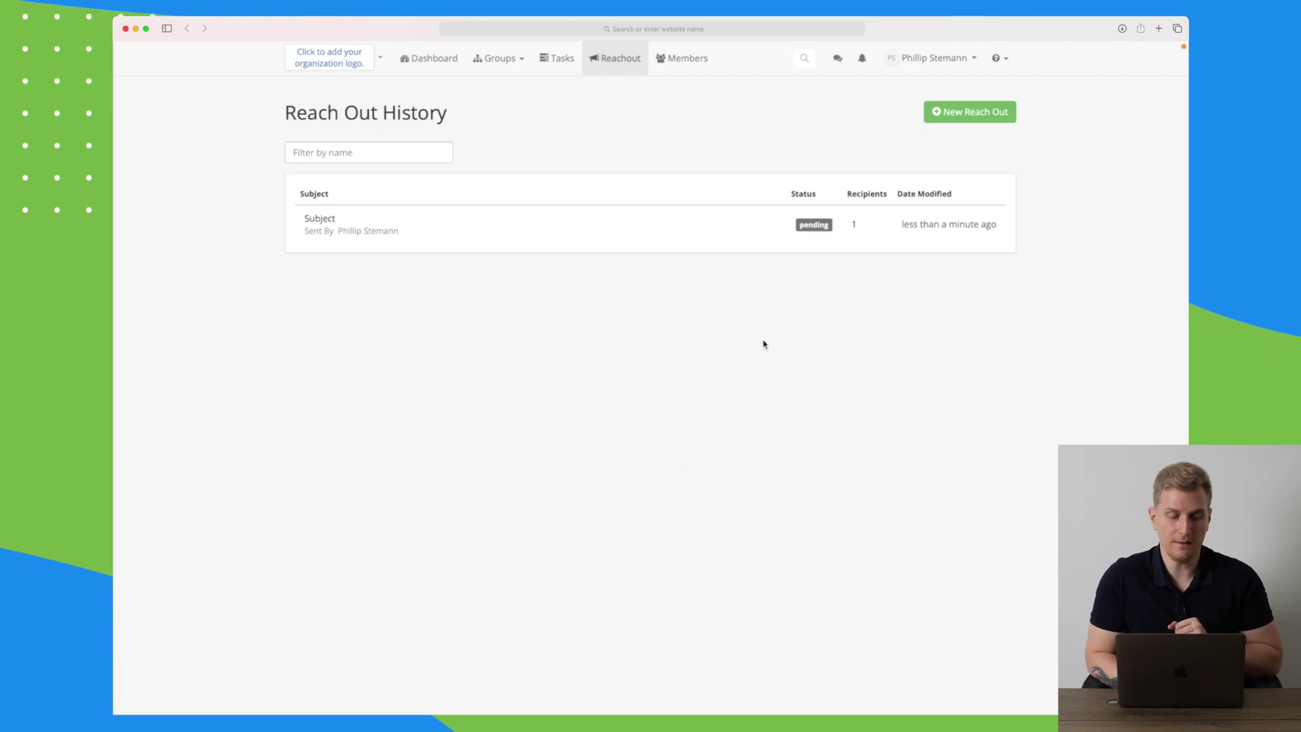
- Open the sent 'Subject' reach-out, confirm its one active recipient, and see it has no attachments
click(321, 219)
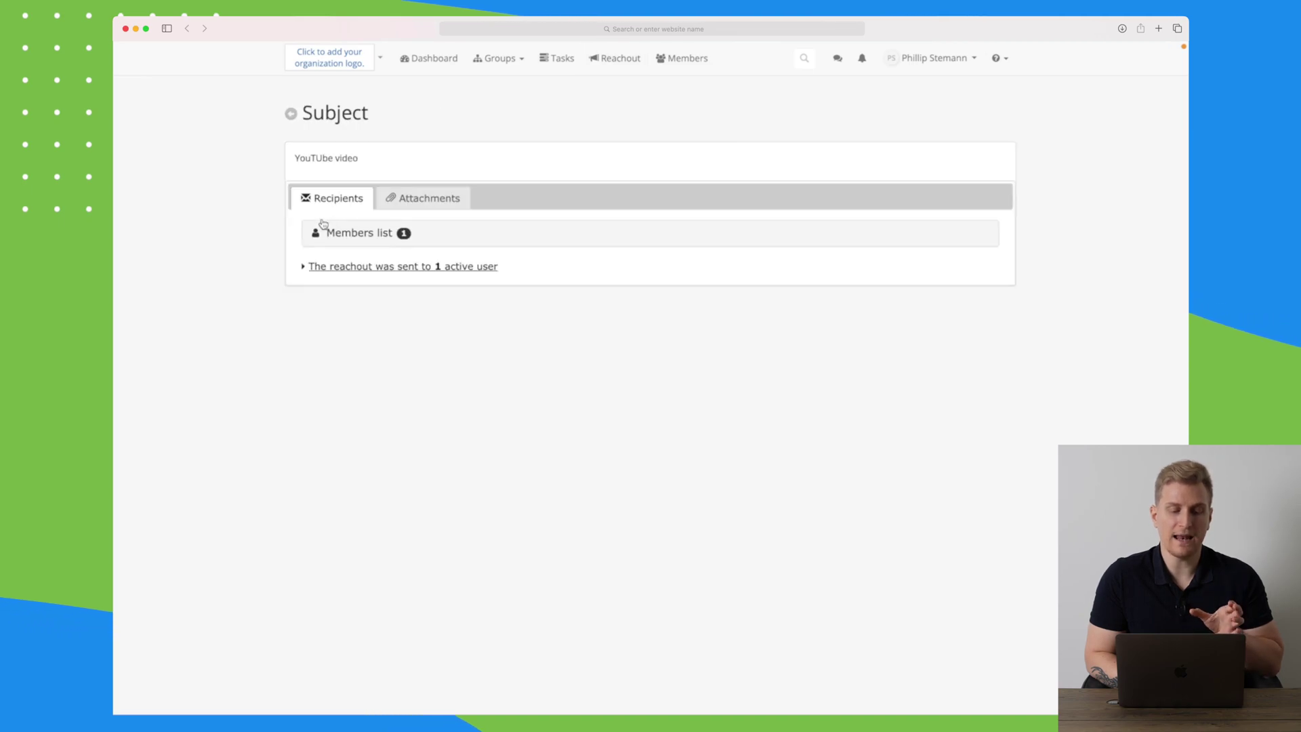
click(342, 236)
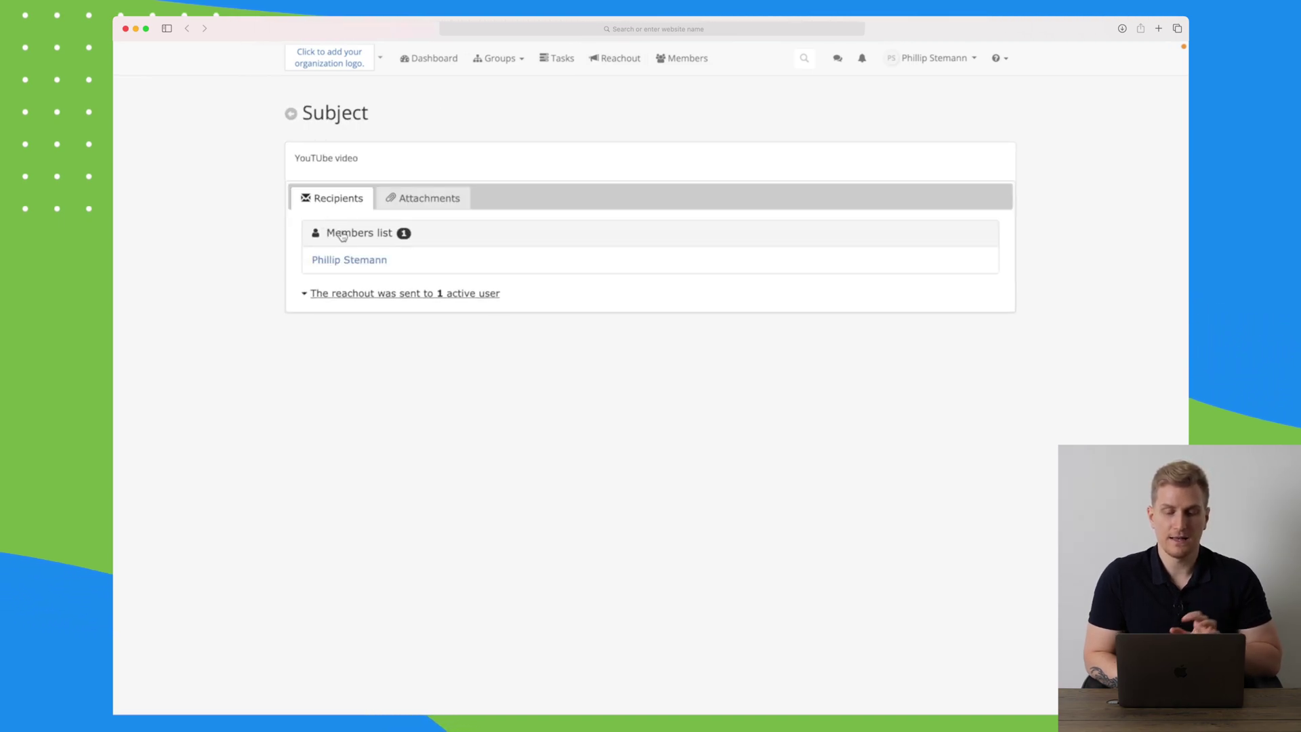
click(369, 294)
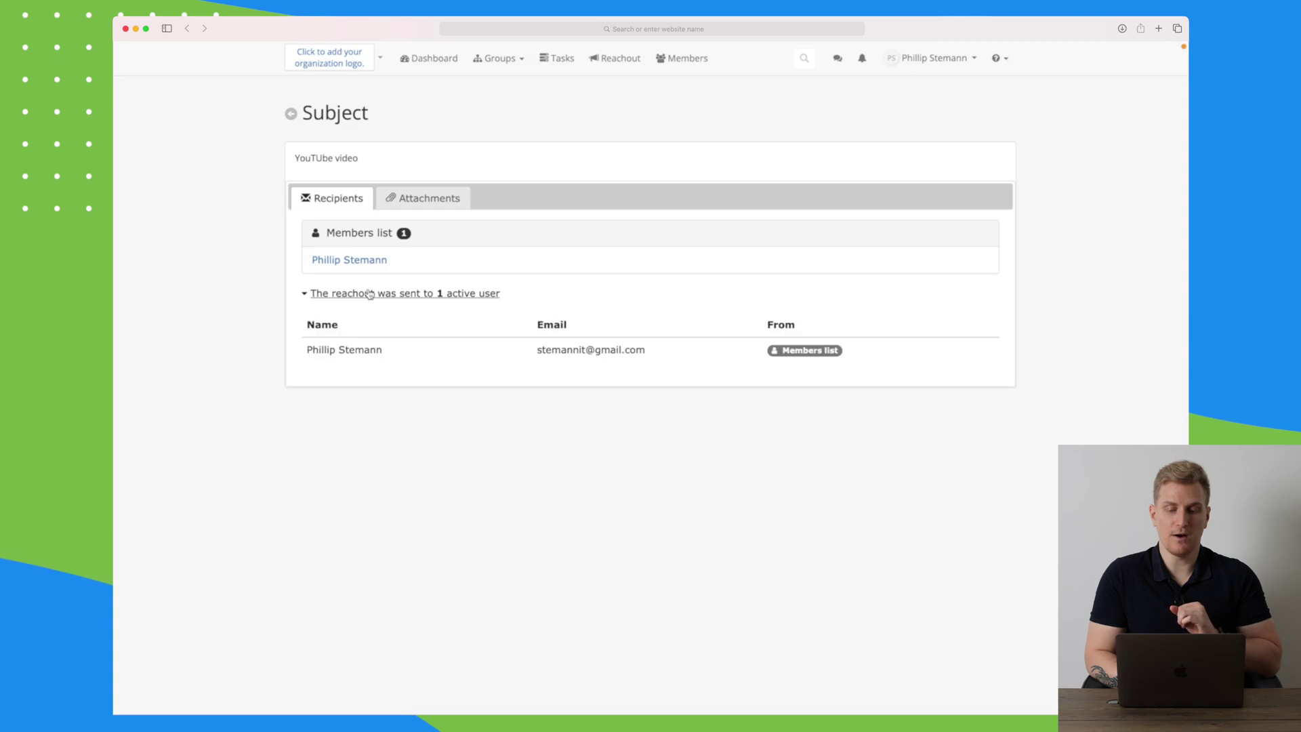
click(442, 194)
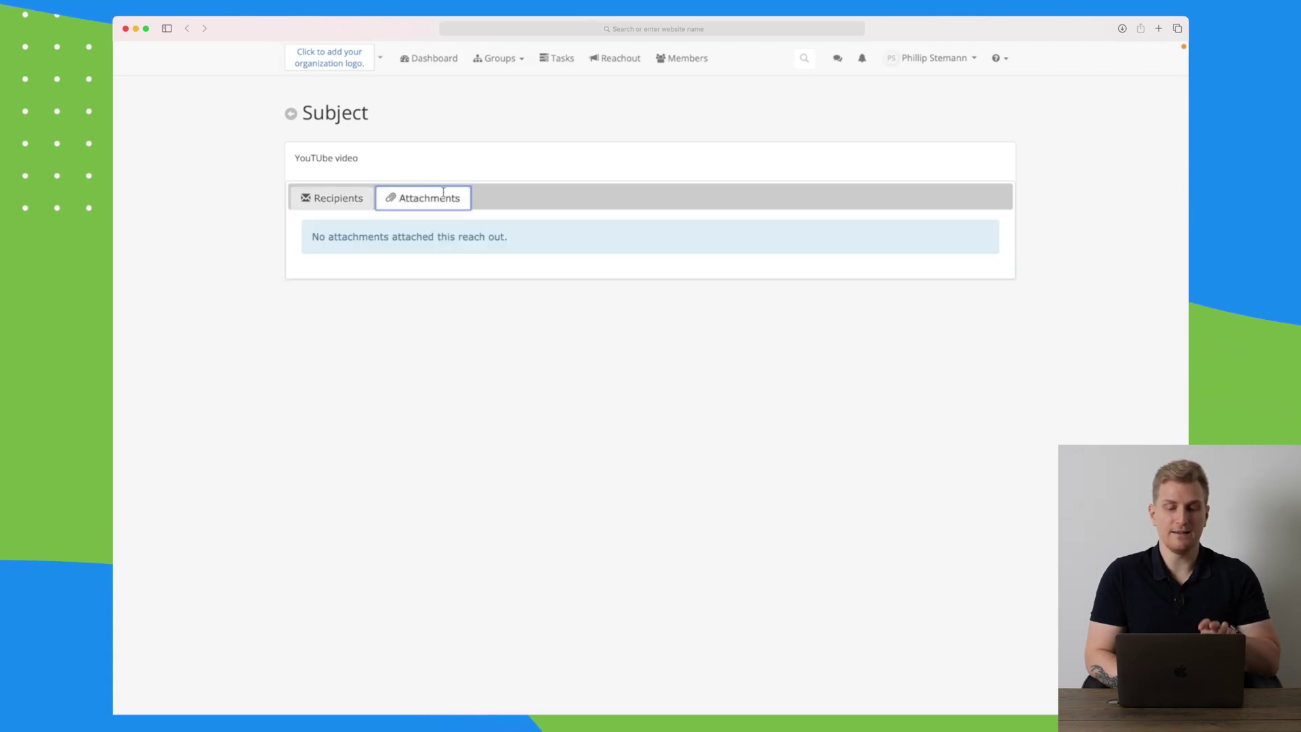
- Review the existing Super Admin on the Members page and start an invite with Member rights
click(694, 59)
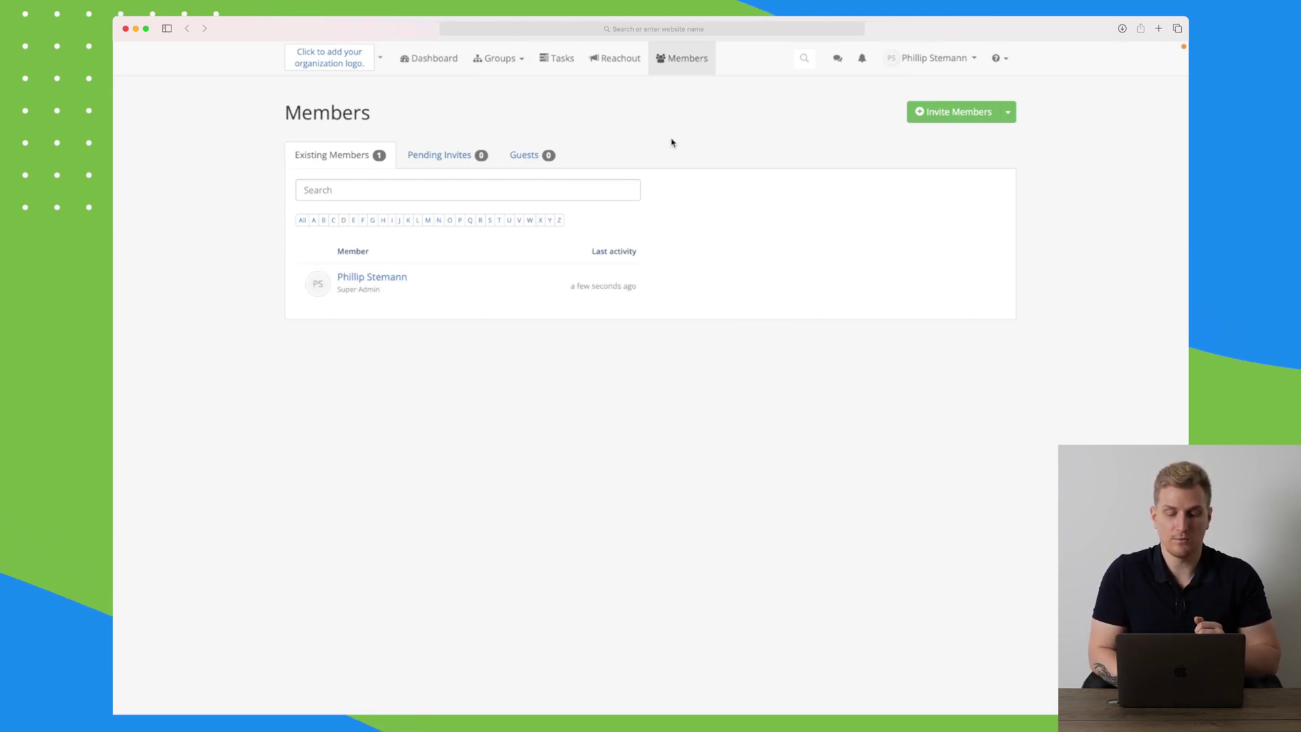
click(374, 277)
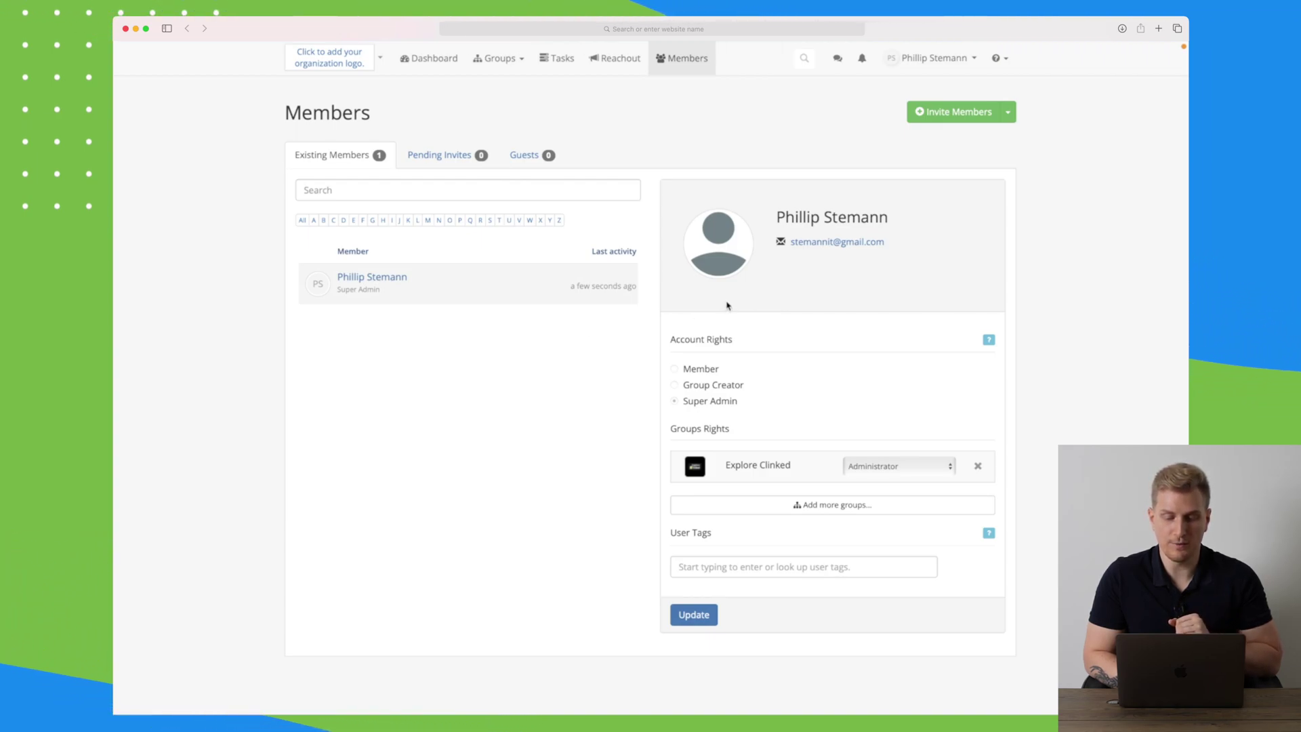
click(954, 112)
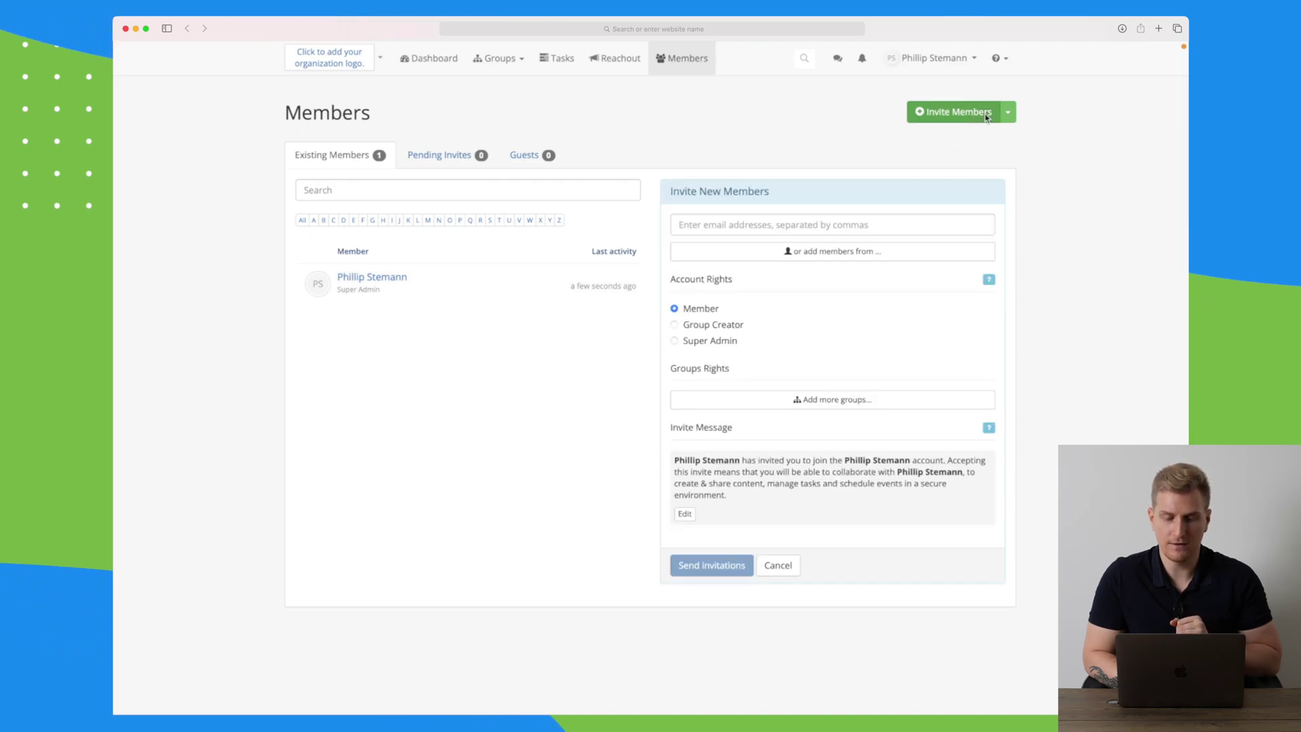
click(705, 325)
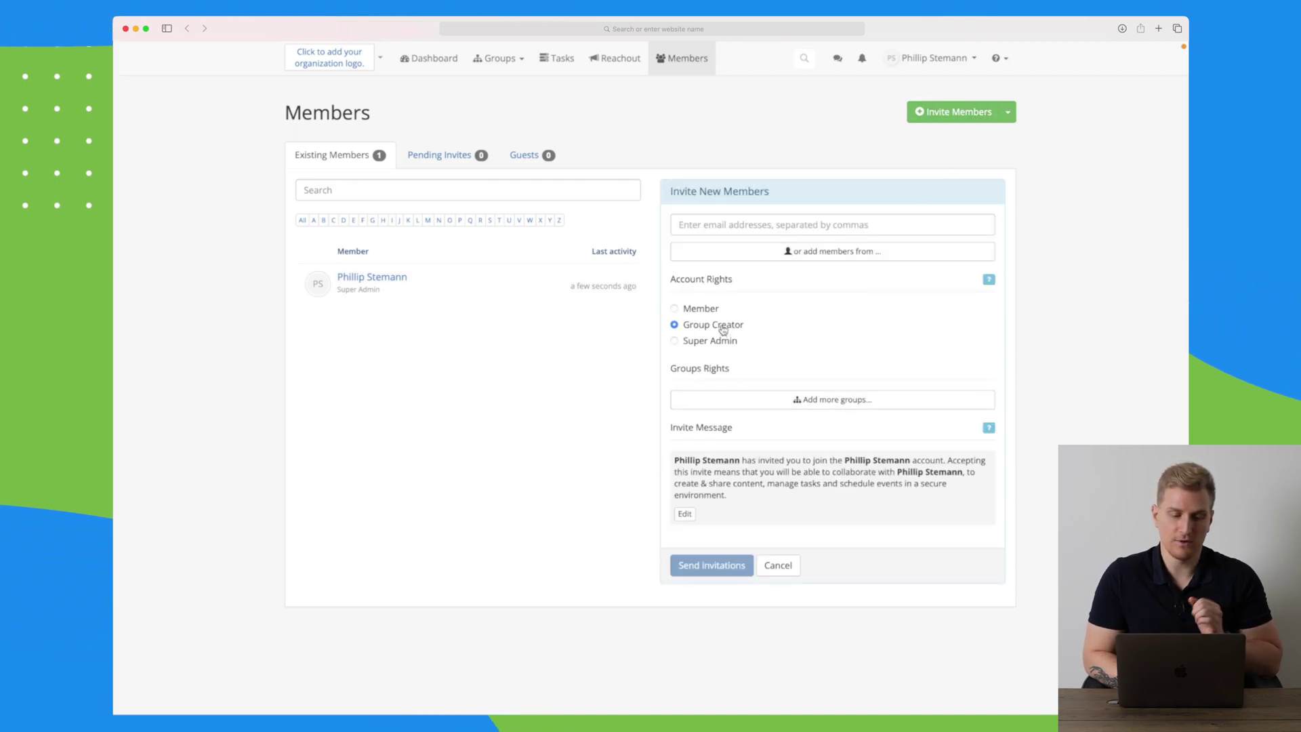
click(685, 308)
- Add the Explore Clinked group to the invitee with the Basic role
click(816, 399)
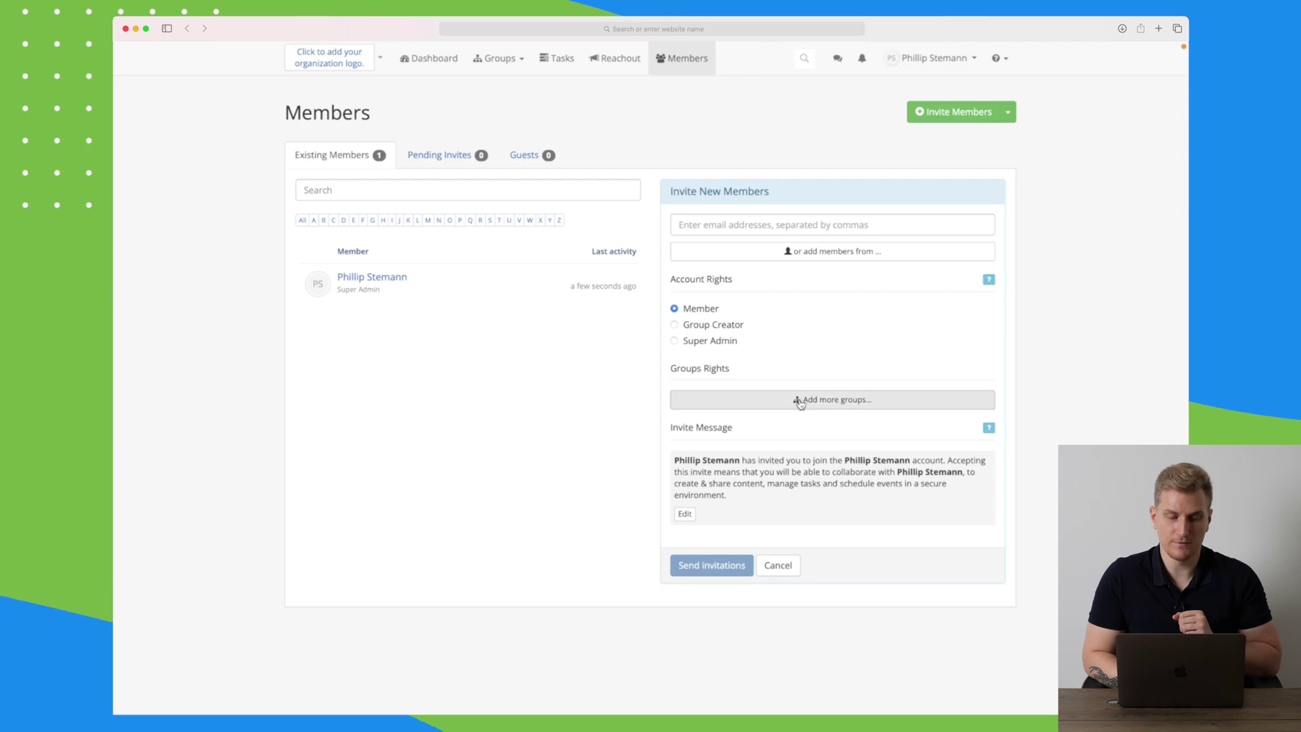
click(815, 397)
click(813, 406)
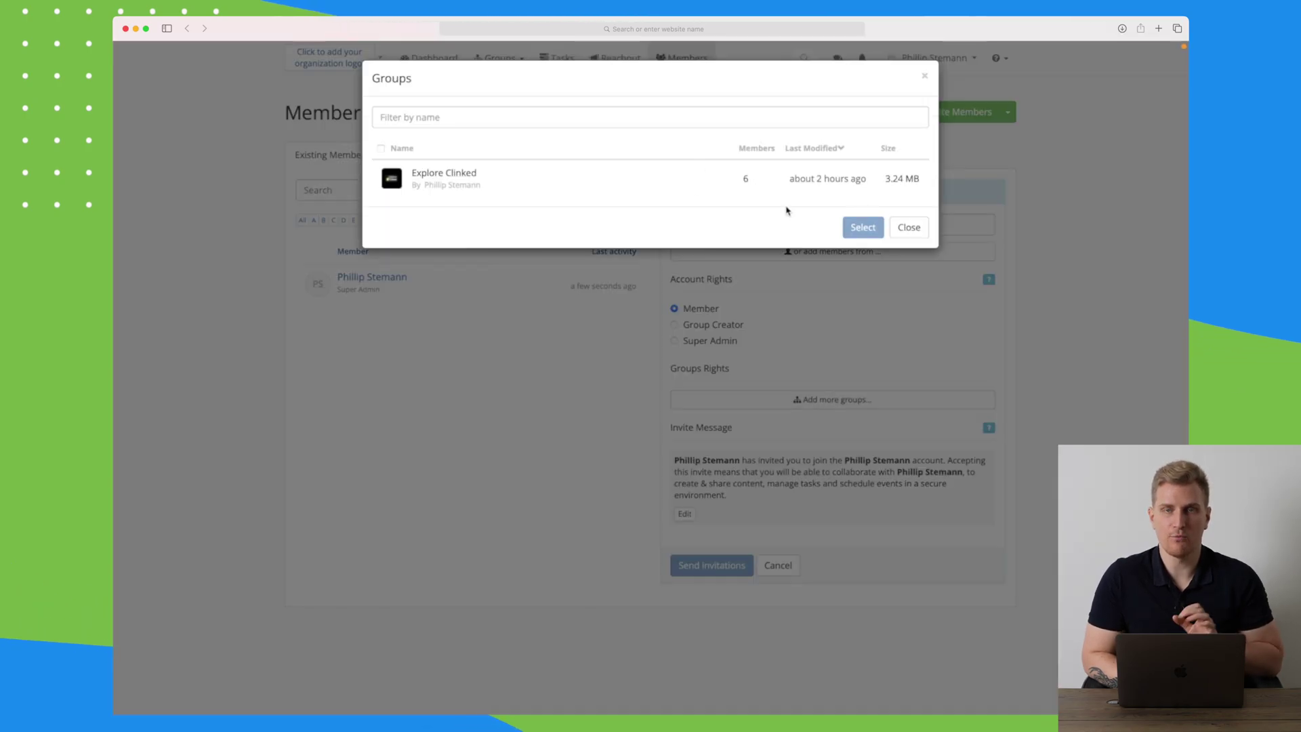
click(735, 180)
click(862, 227)
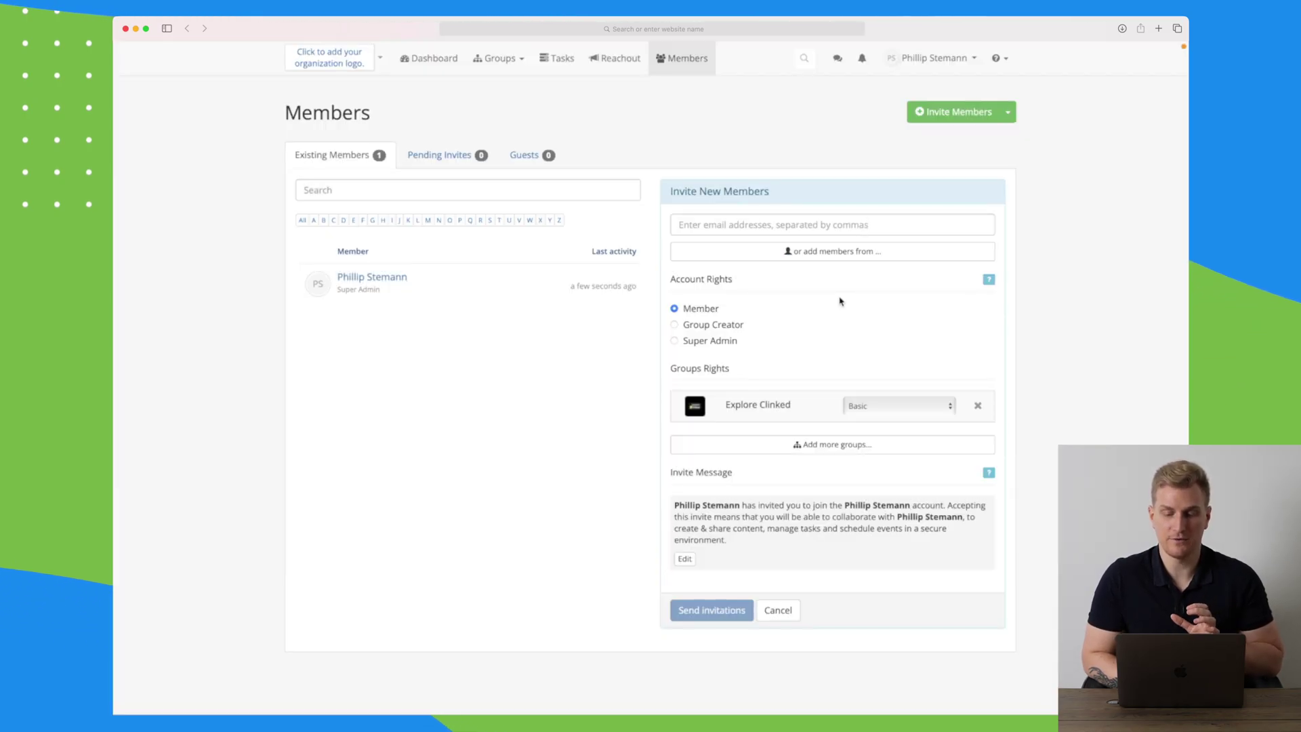
scroll(827, 366, down, 1)
click(881, 384)
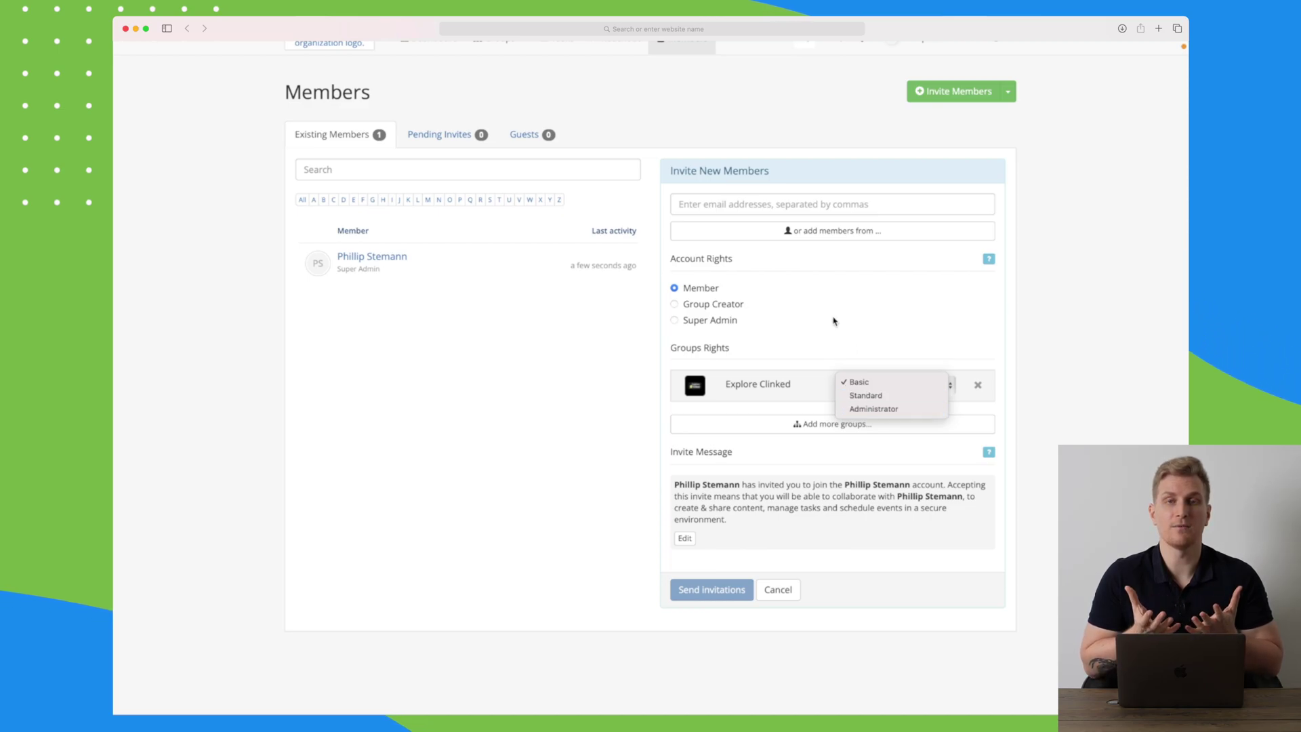
click(865, 385)
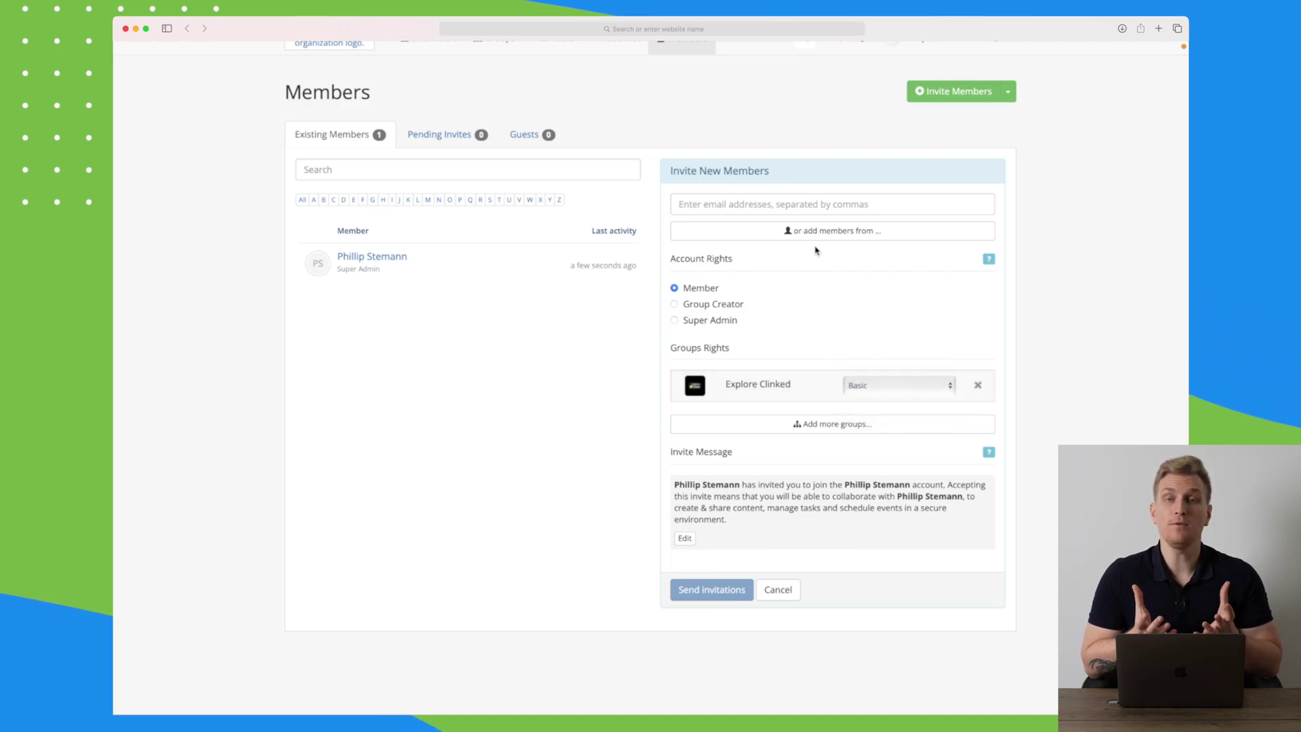
- Start entering invitee e-mails and reveal the Create a Member, CSV and Export options
click(782, 202)
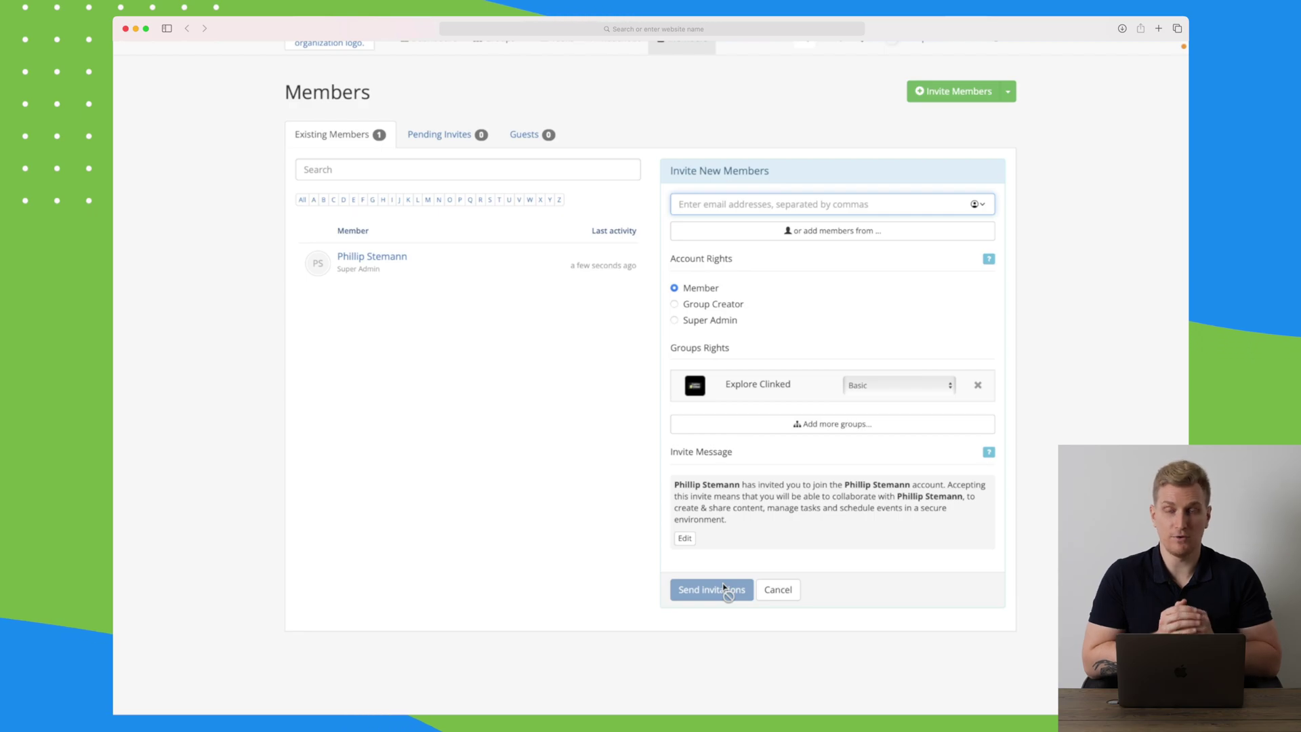
scroll(780, 475, up, 1)
click(1009, 115)
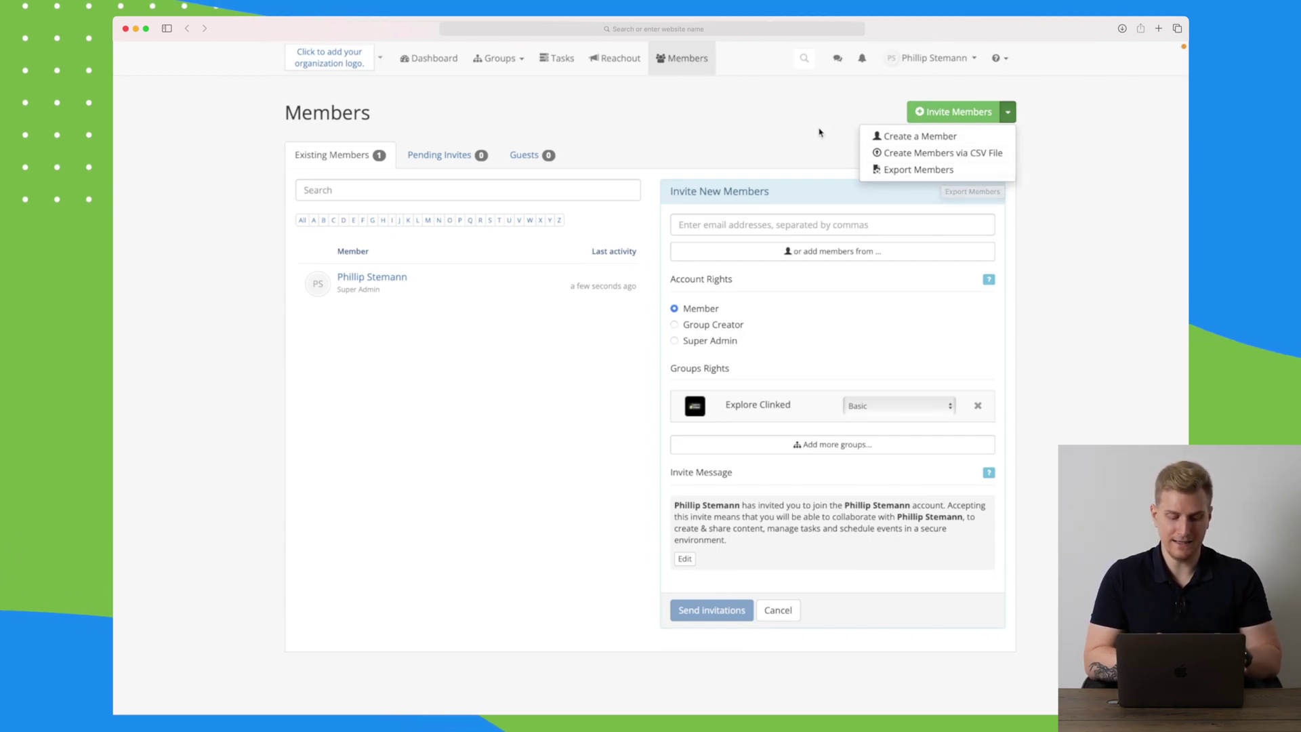
- Search for 'explore', browse the matching file, discussion and note, then go to the empty conversations page
click(804, 58)
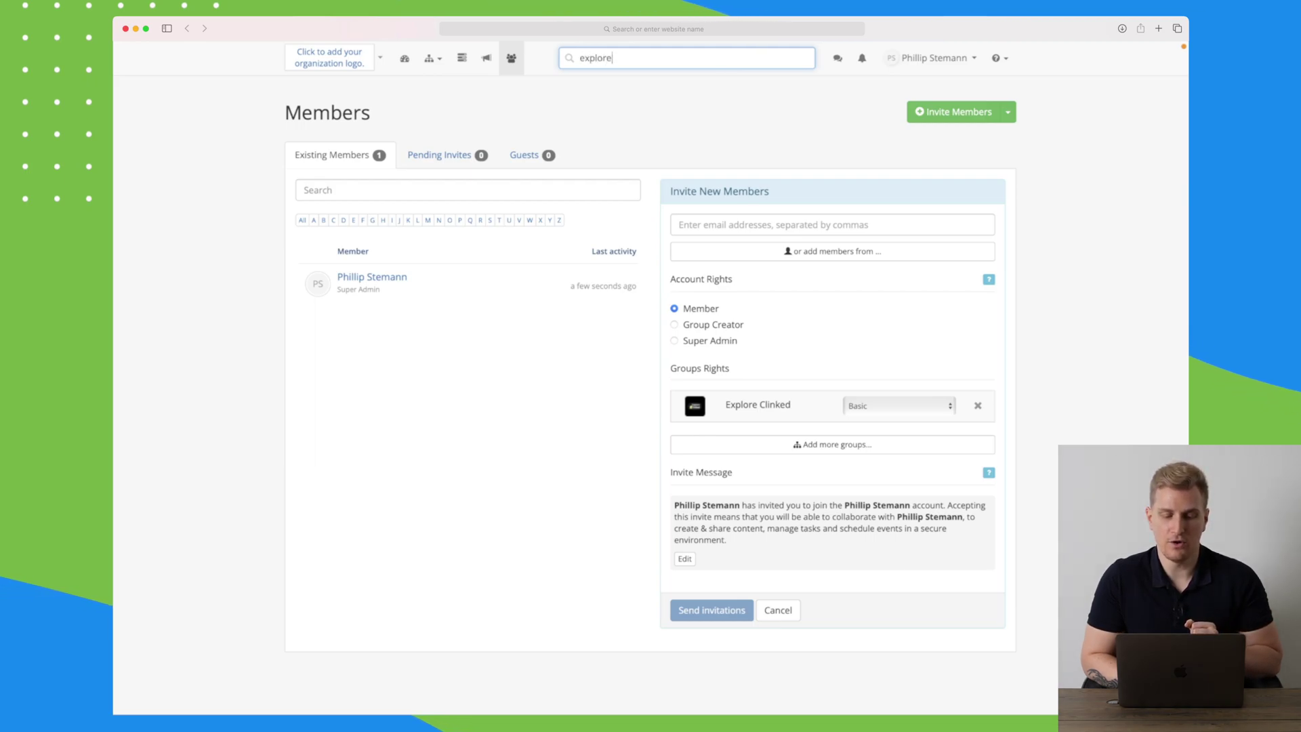
key(Return)
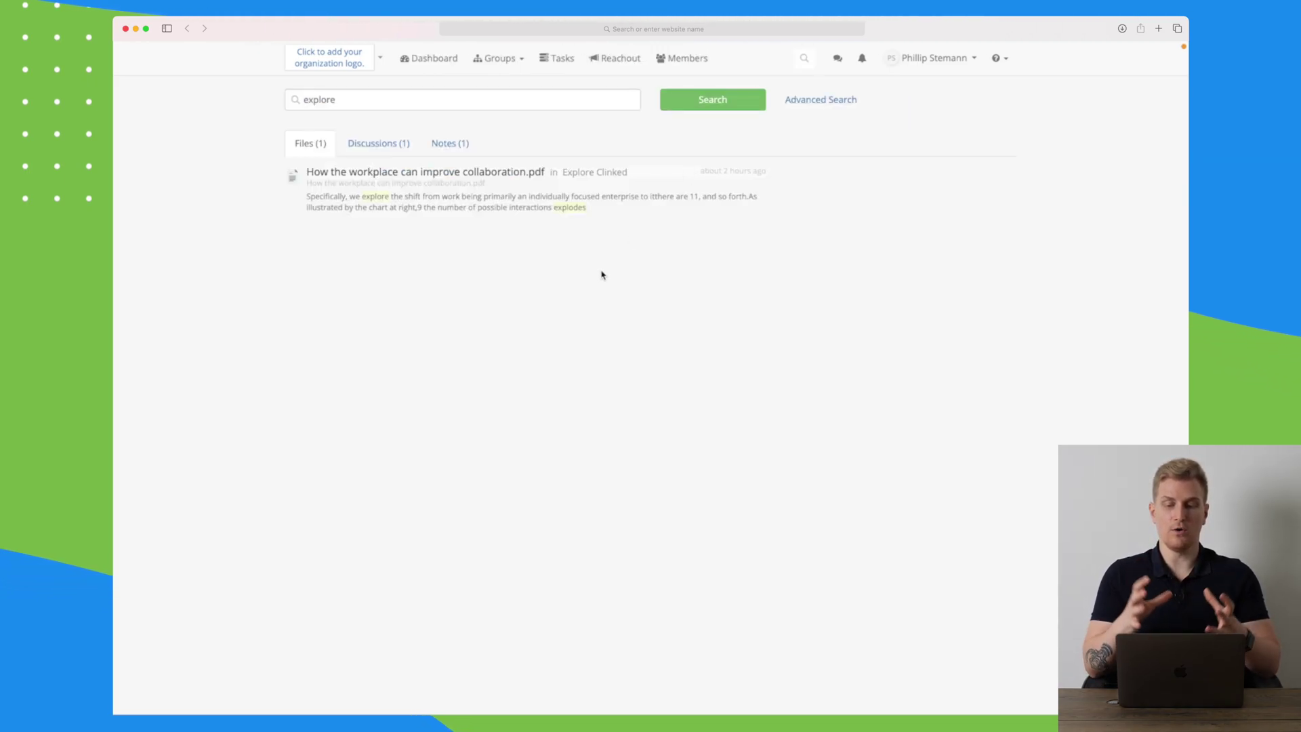
click(391, 153)
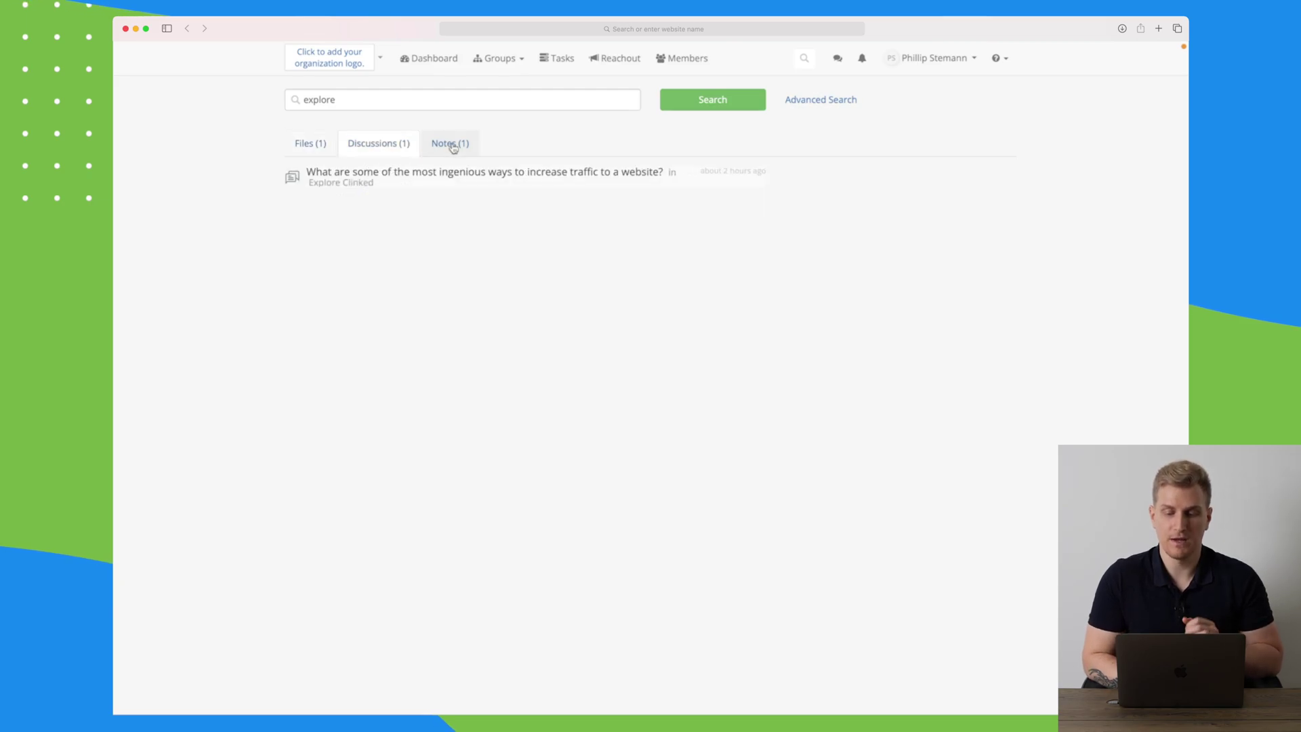
click(453, 149)
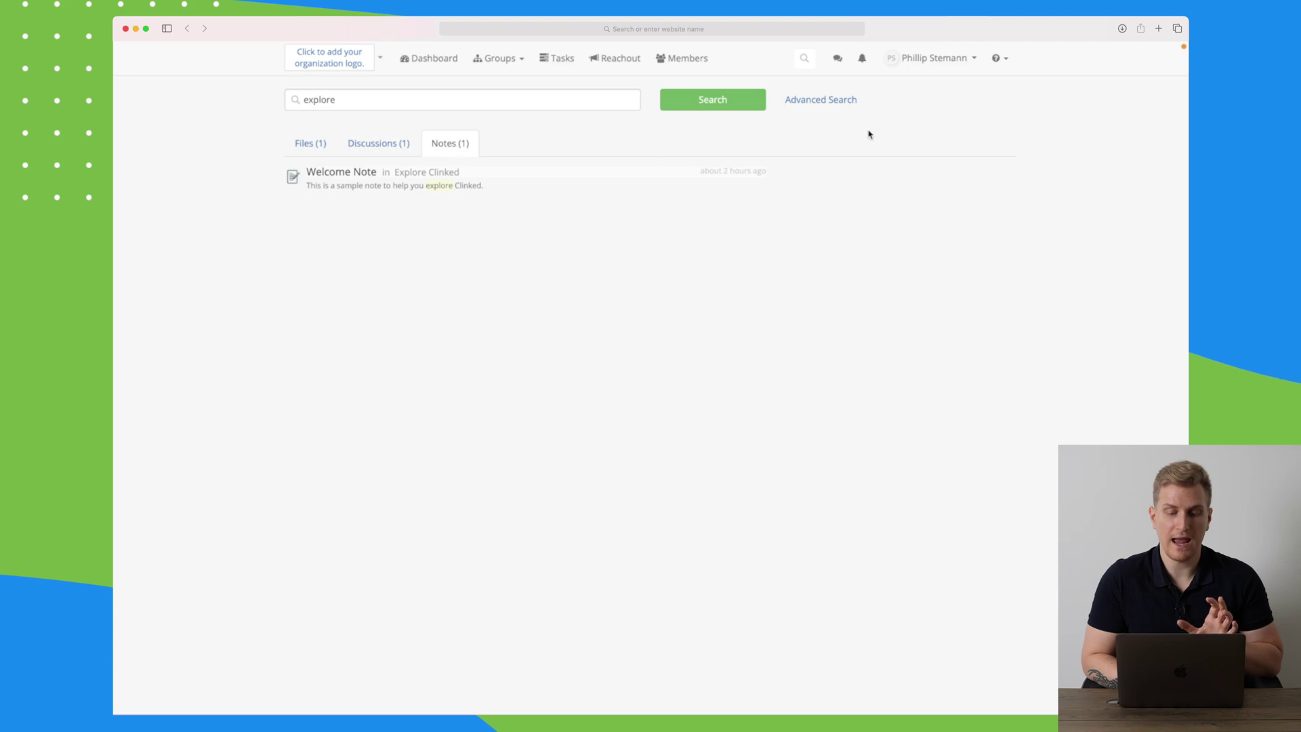
click(839, 61)
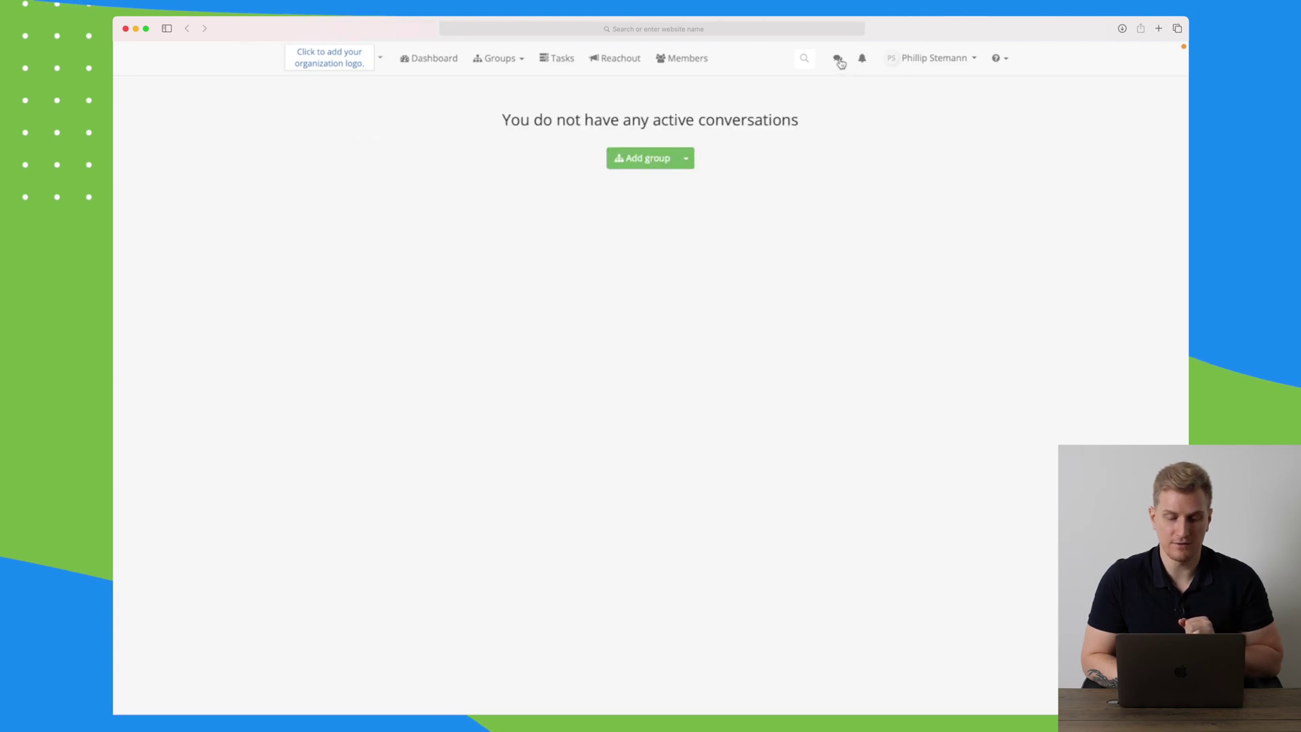
- Start a group conversation with Explore Clinked and send 'Hello, anyone here?'
click(664, 161)
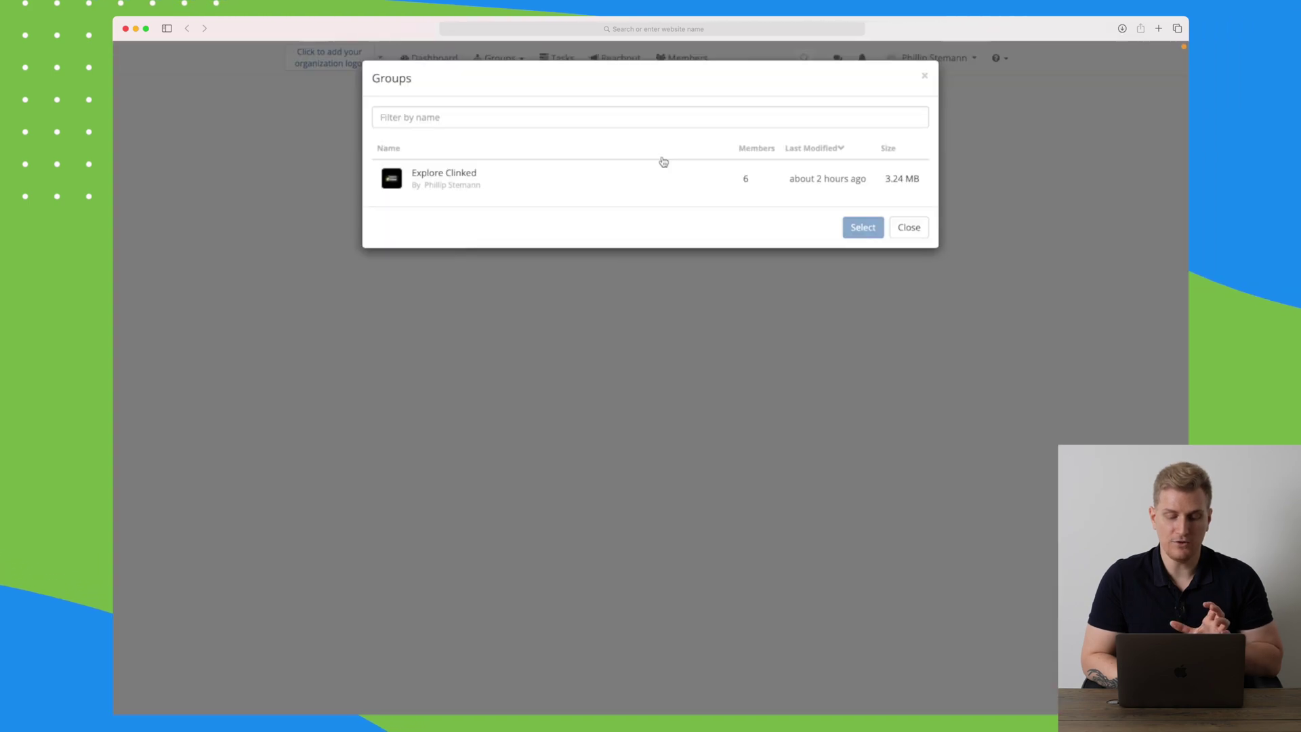
click(494, 180)
click(864, 229)
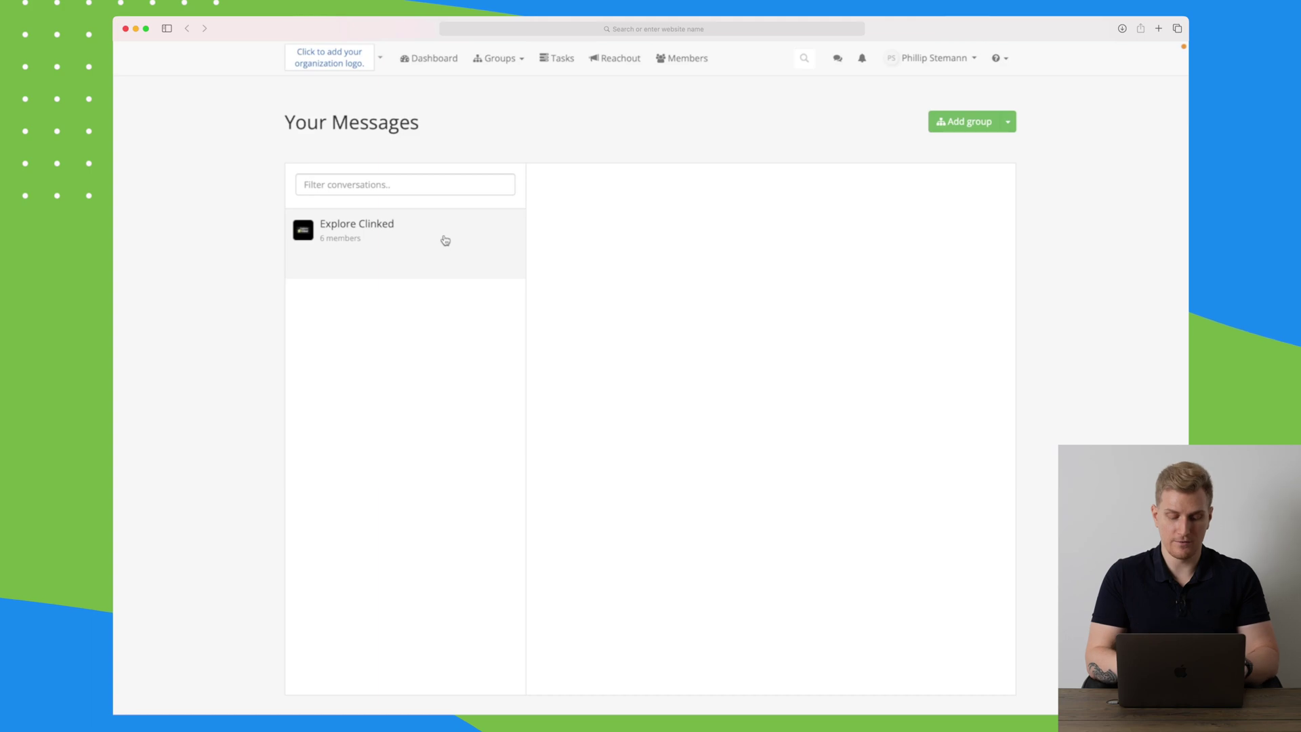
click(445, 241)
text(Hello, an)
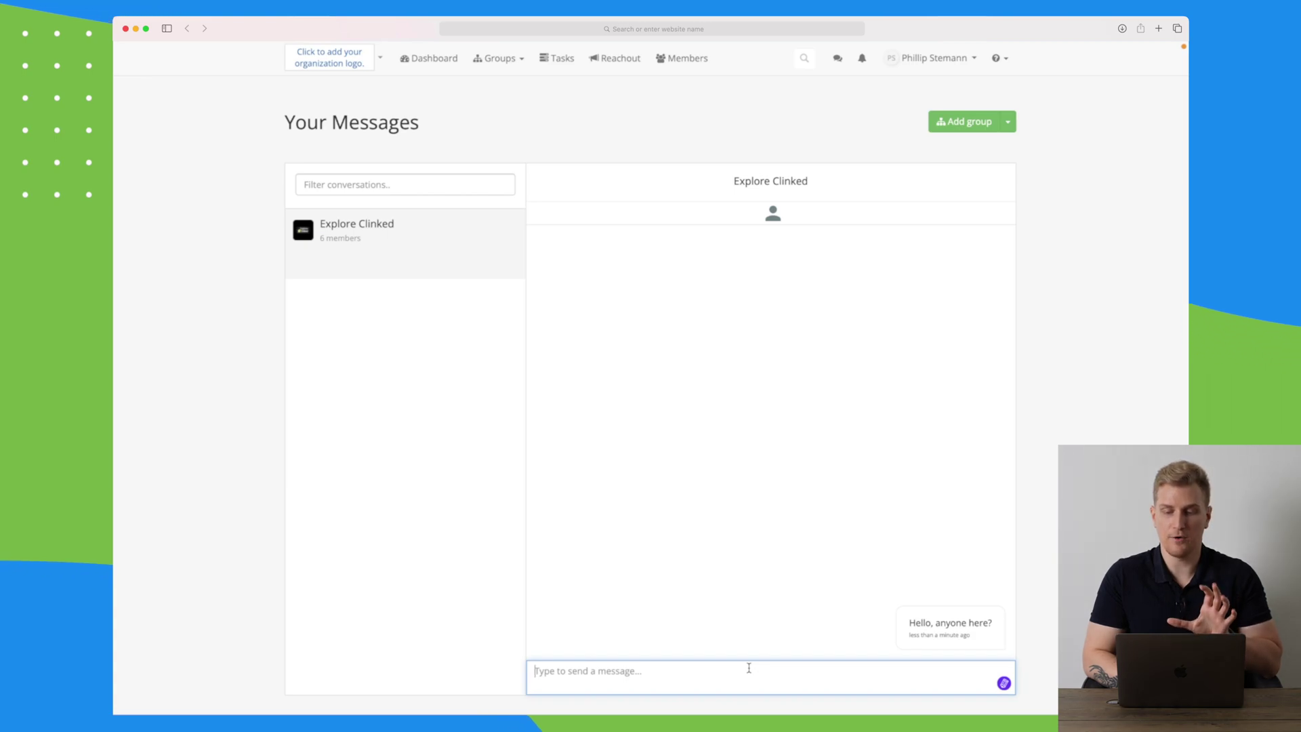
- Look at the sent message's options and check the bell notifications
mouse_move(941, 619)
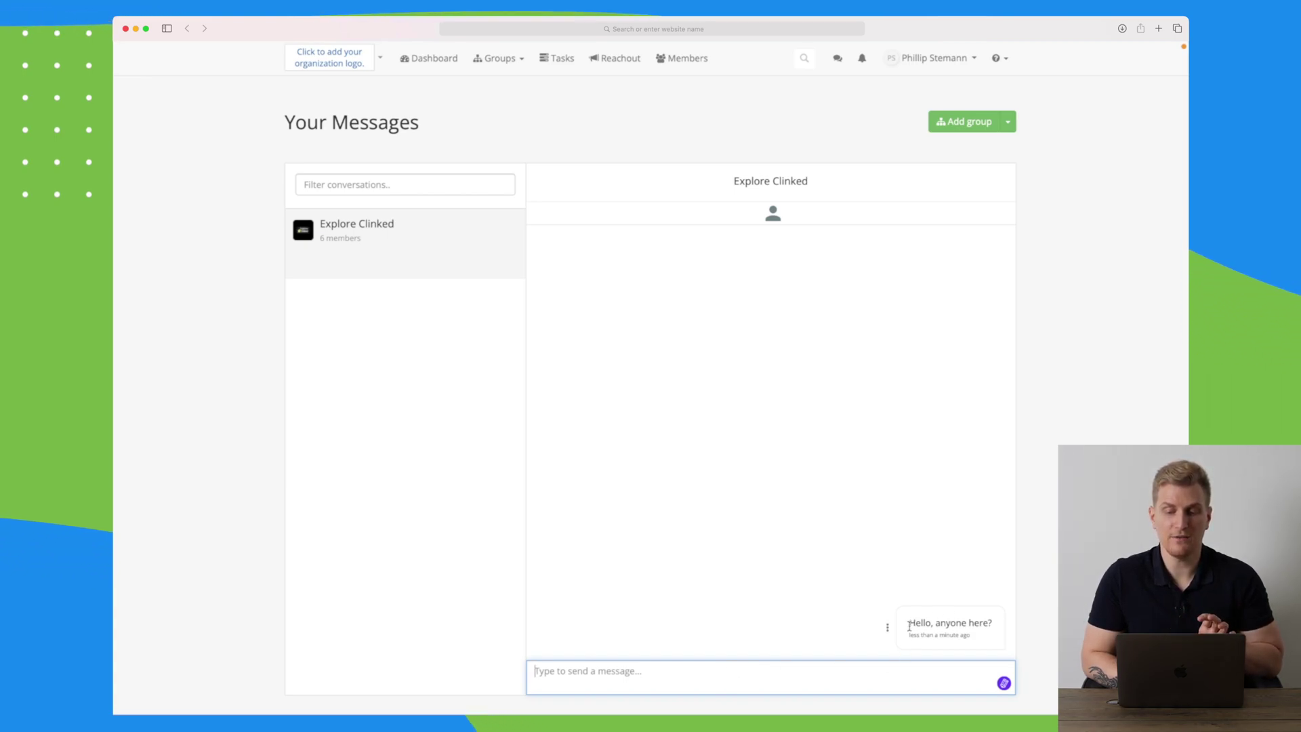
click(887, 626)
click(859, 587)
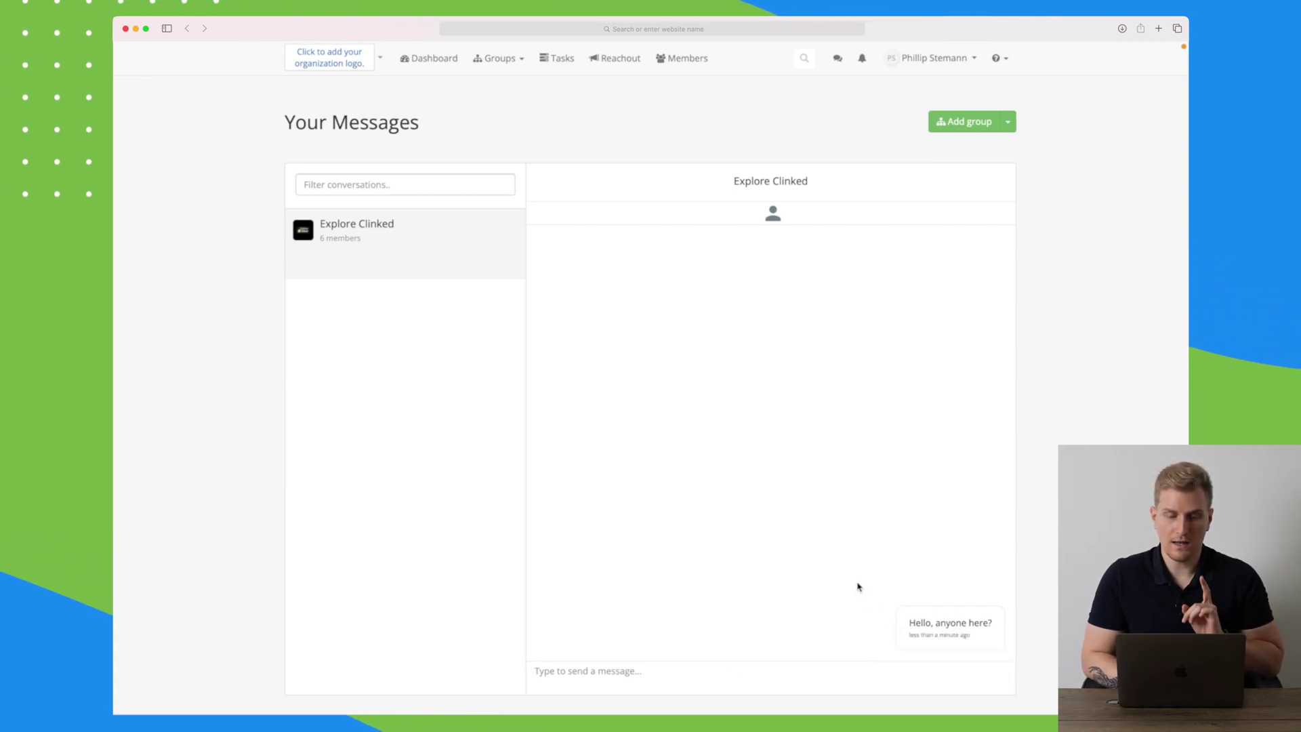
click(862, 60)
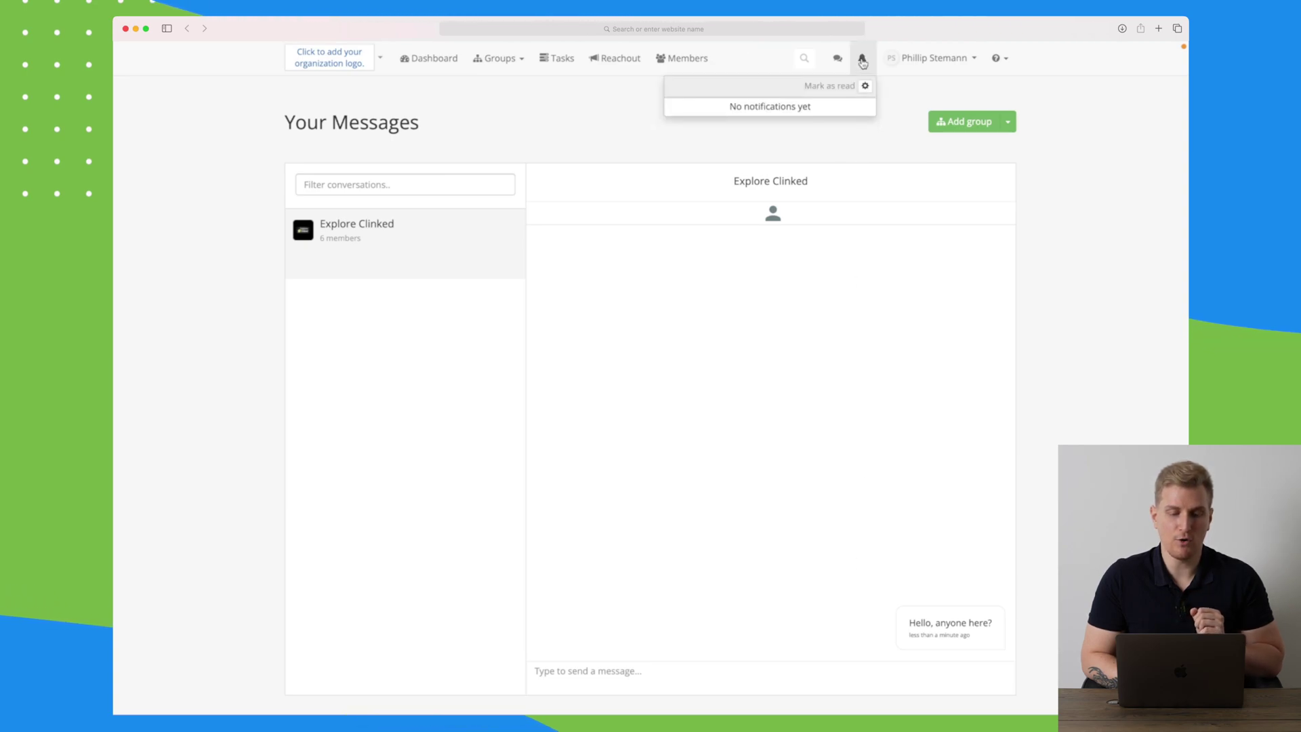
click(1035, 506)
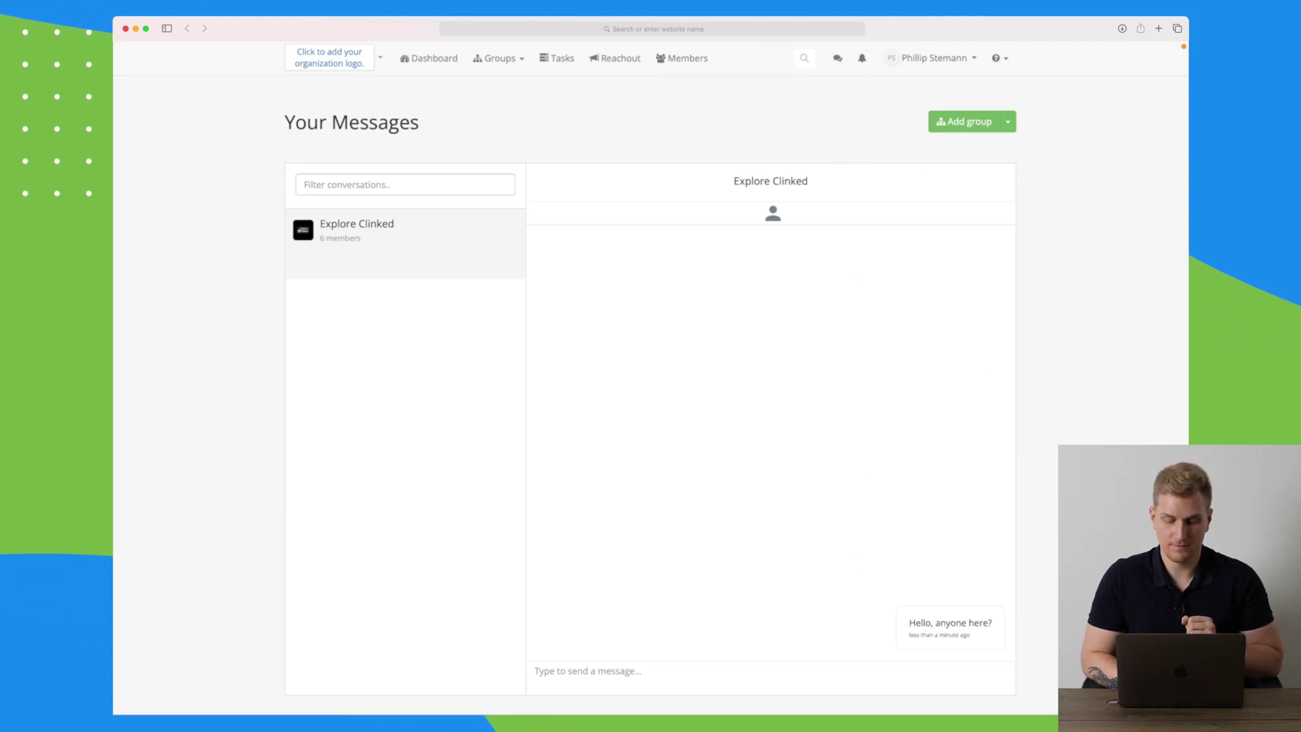
- Go to the Explore Clinked home page and open its chat window and Recent Conversations panel
click(497, 58)
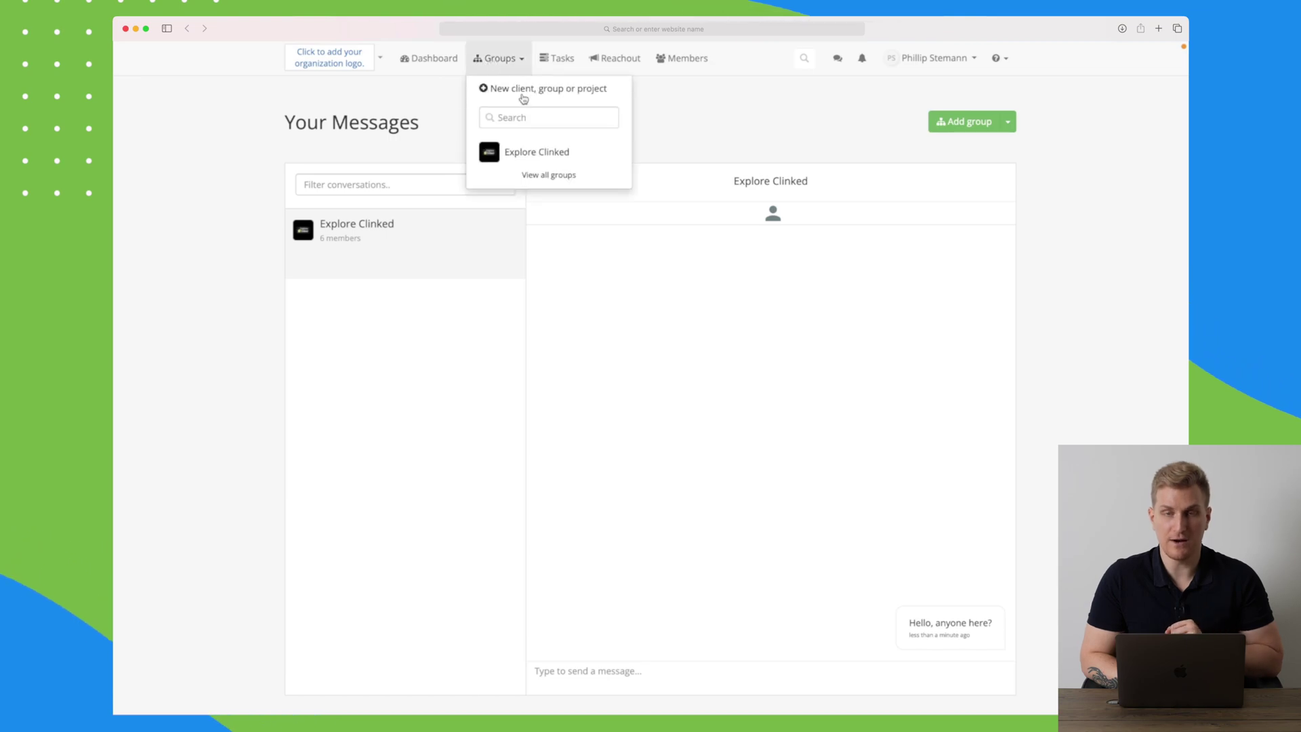
click(535, 152)
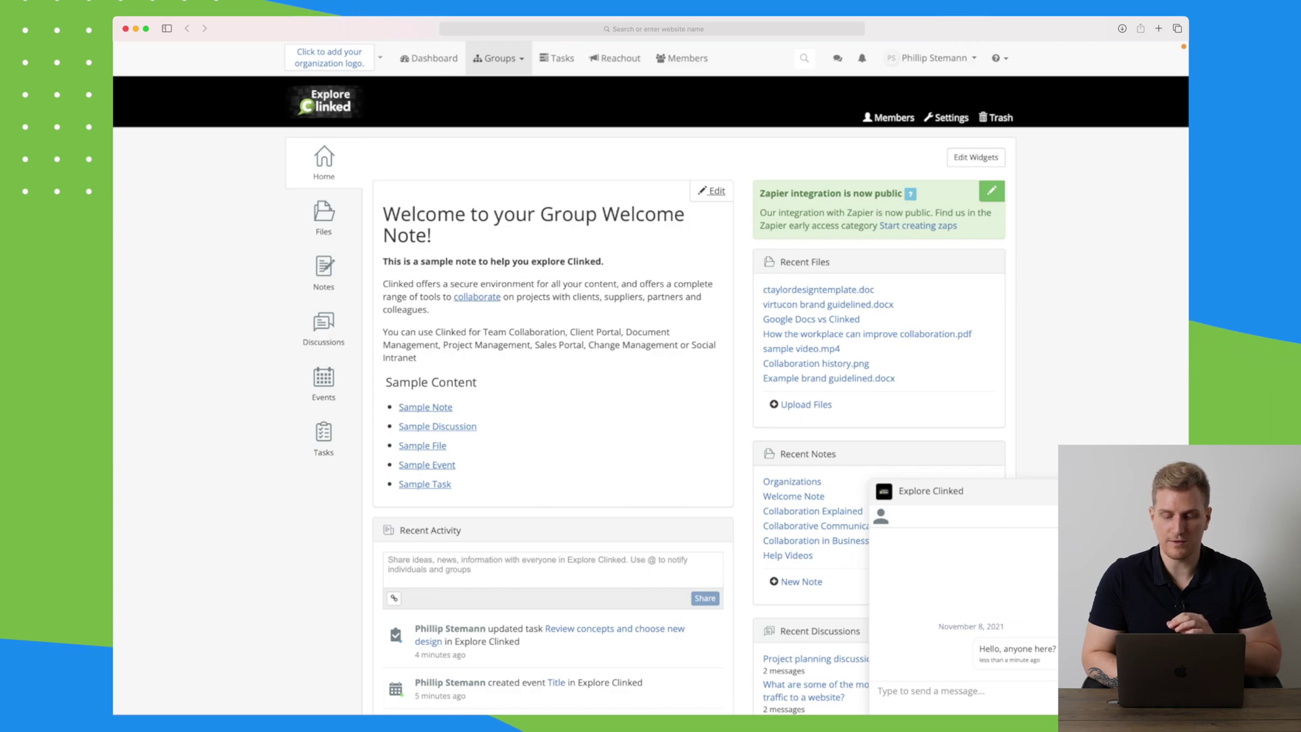
click(966, 690)
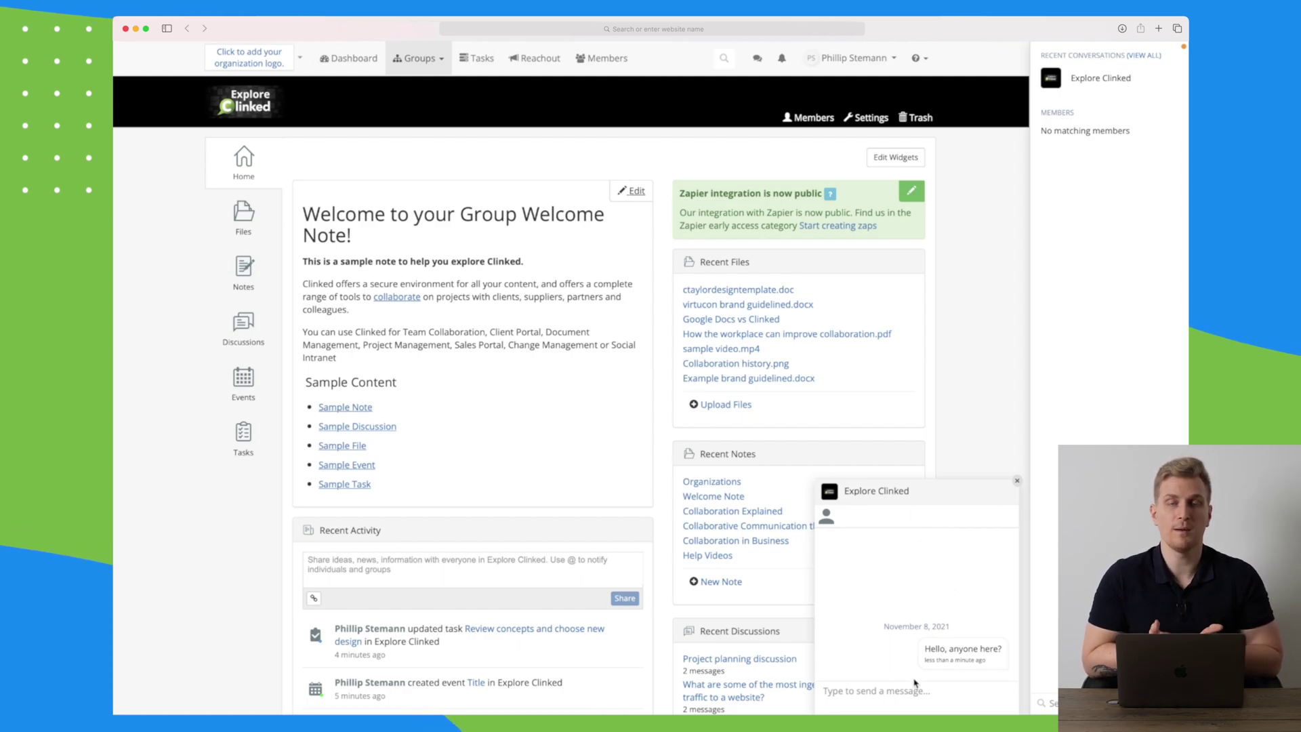
click(883, 689)
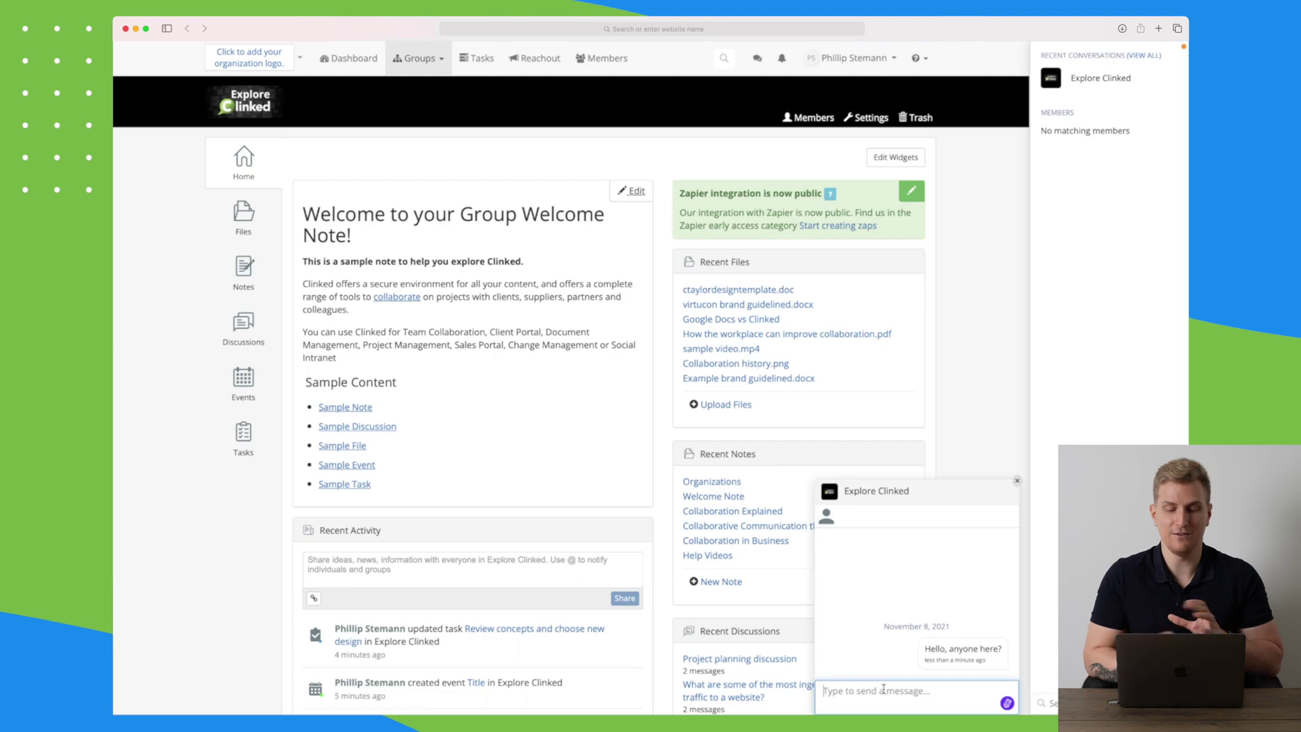
click(853, 58)
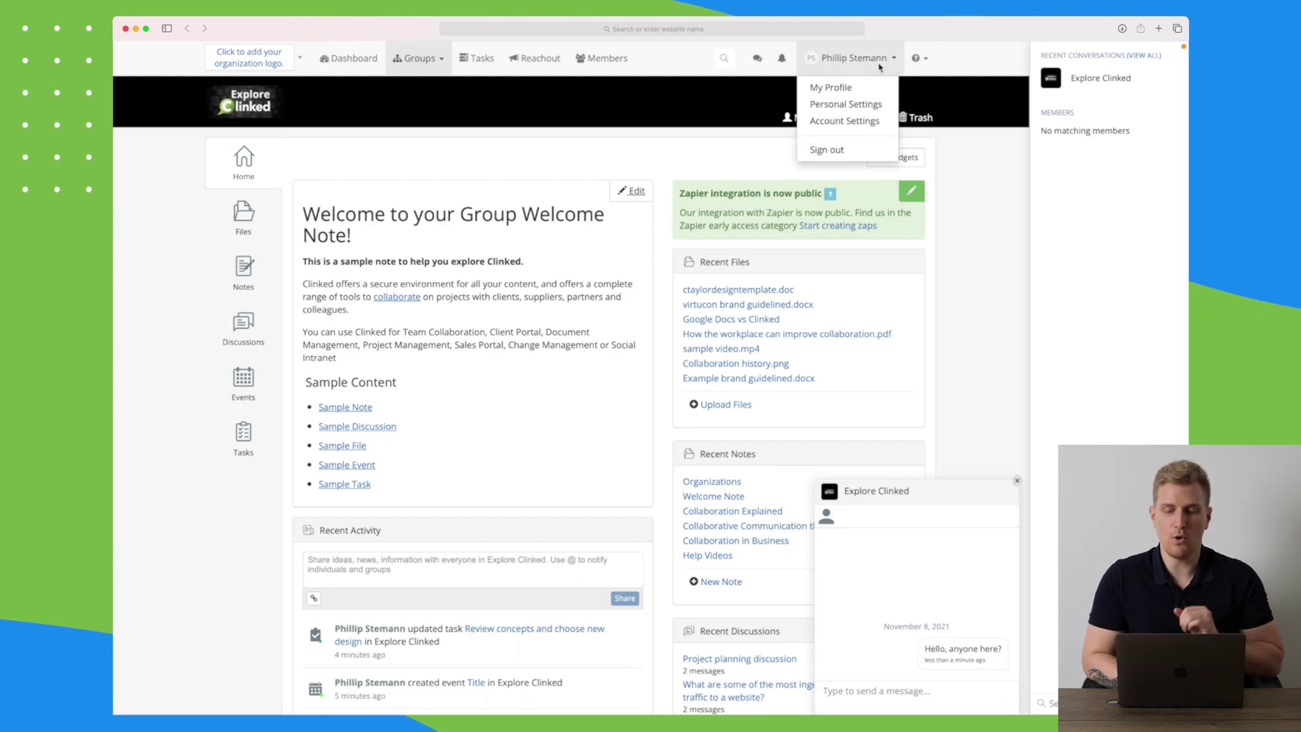
click(880, 66)
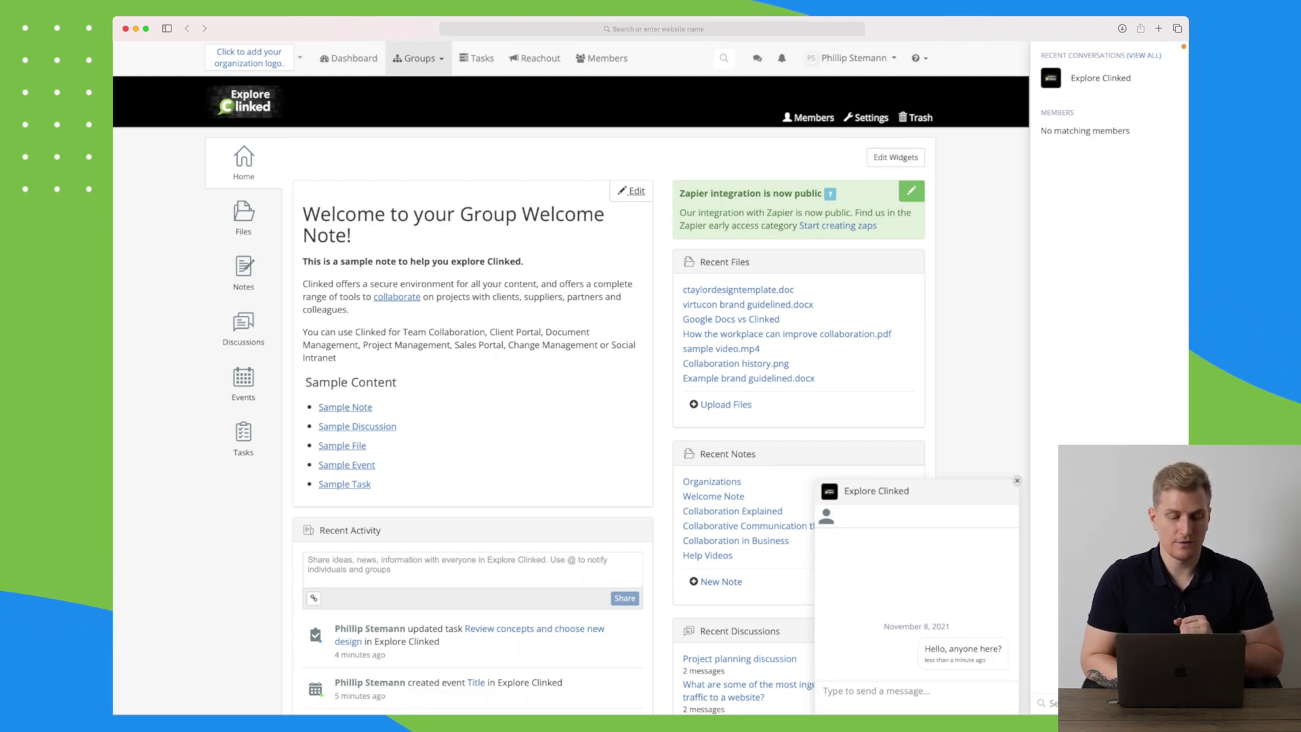
- Show Account Settings' Integrations with Adobe Sign and DocuSign off, and close the Explore Clinked chat window
mouse_move(1177, 88)
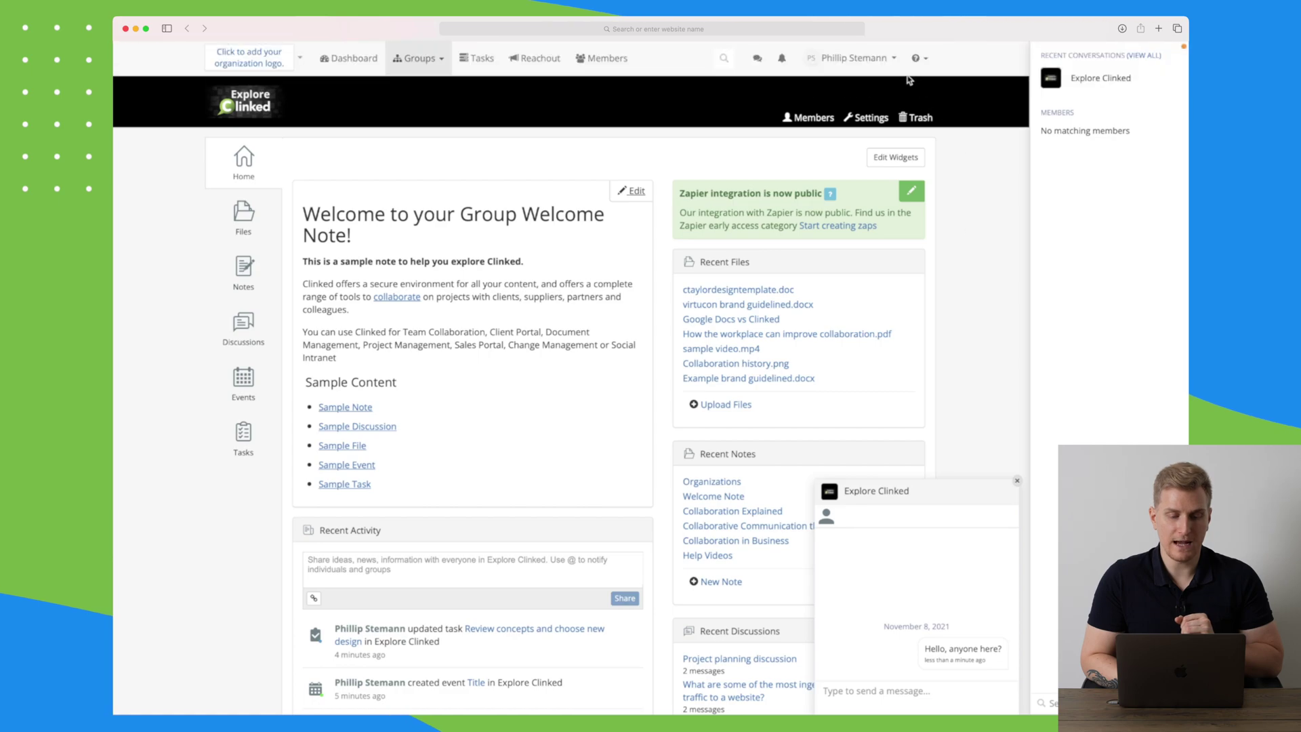
click(862, 58)
click(859, 123)
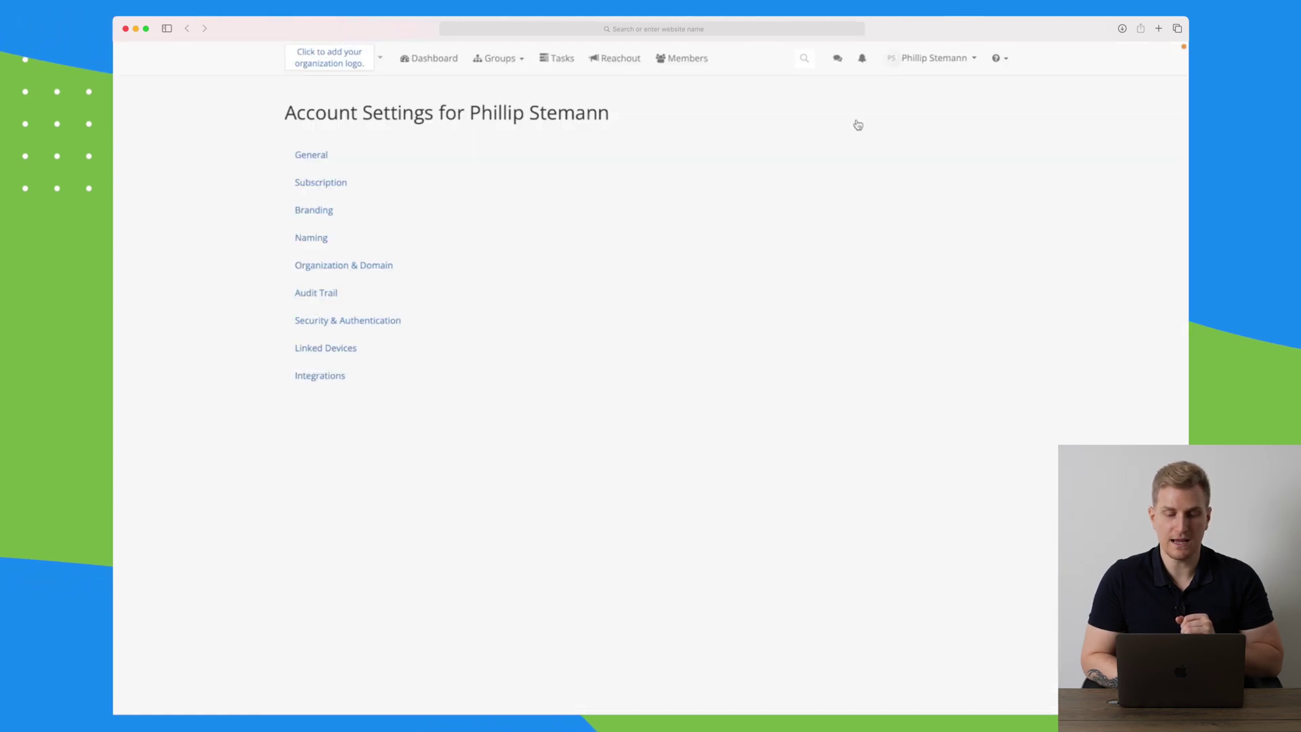
click(326, 376)
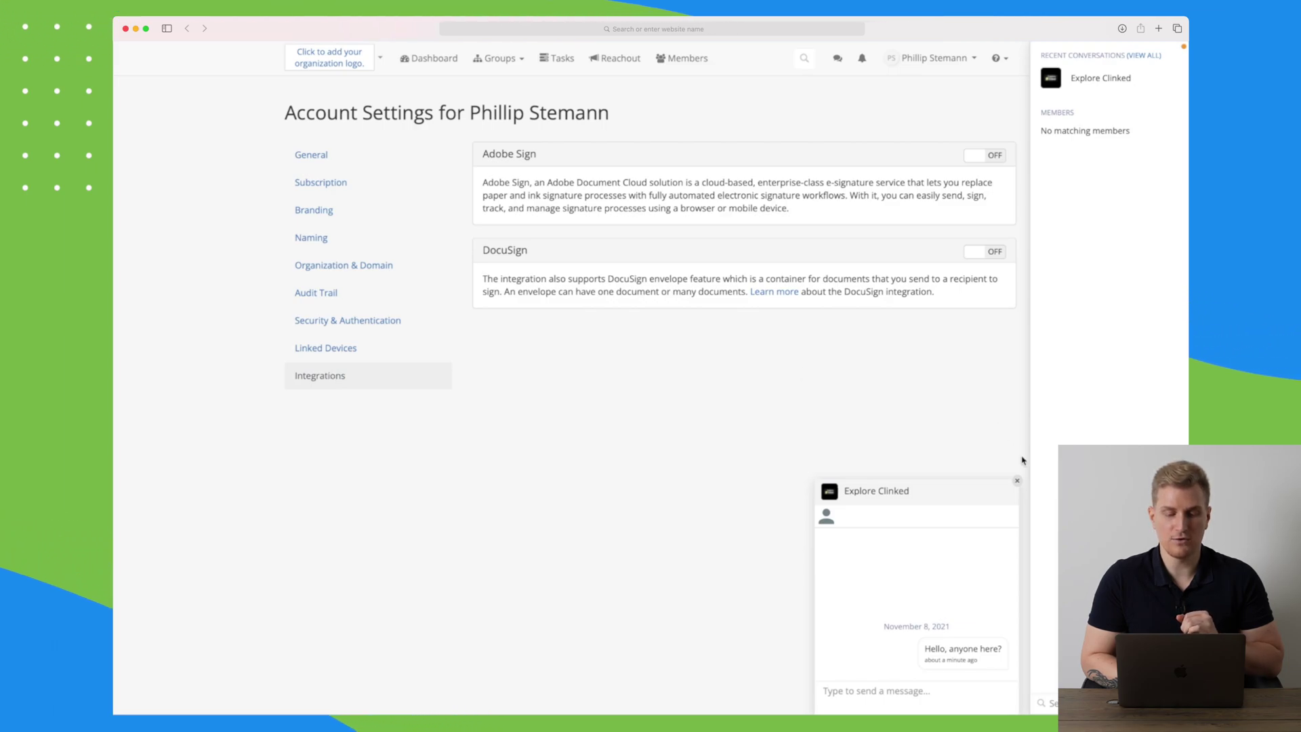
click(1017, 483)
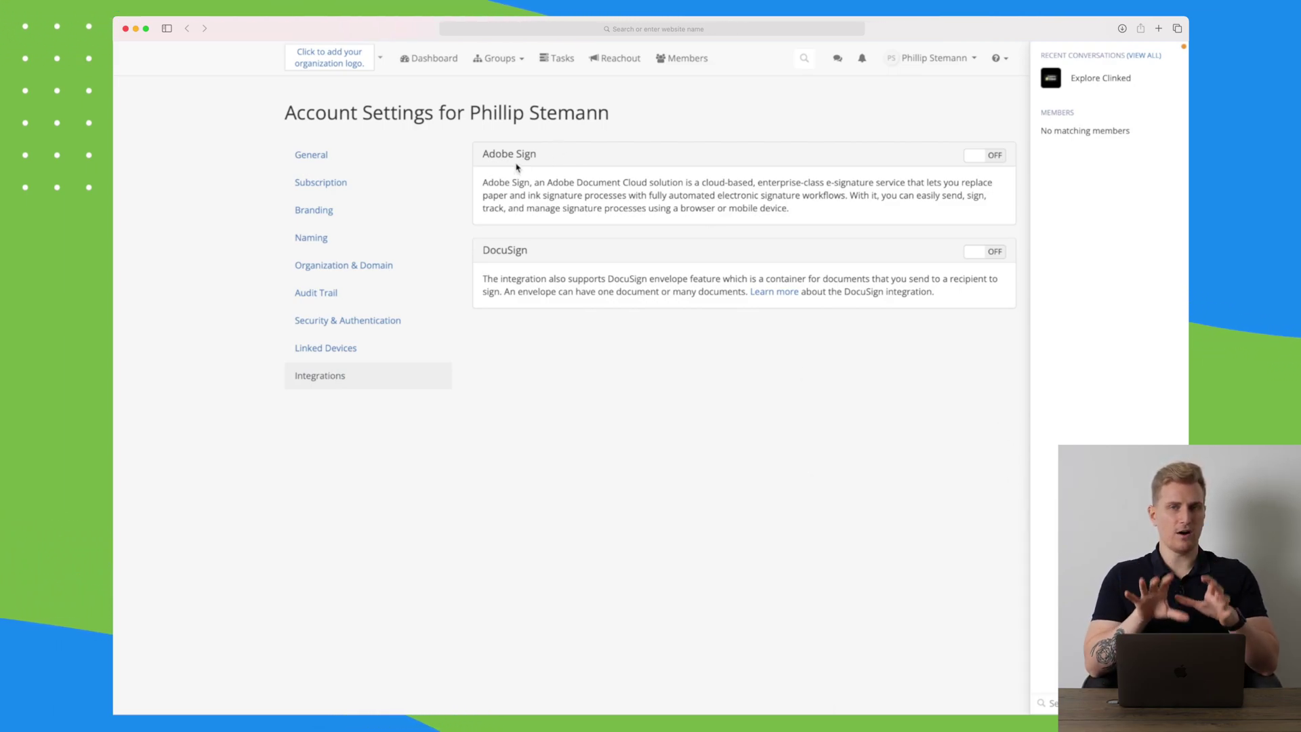